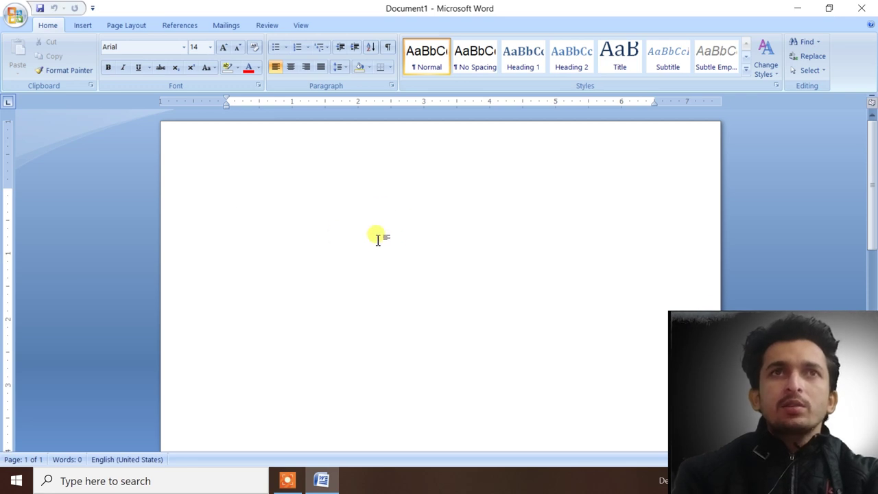
Step: Change the paper size to A4
click(116, 27)
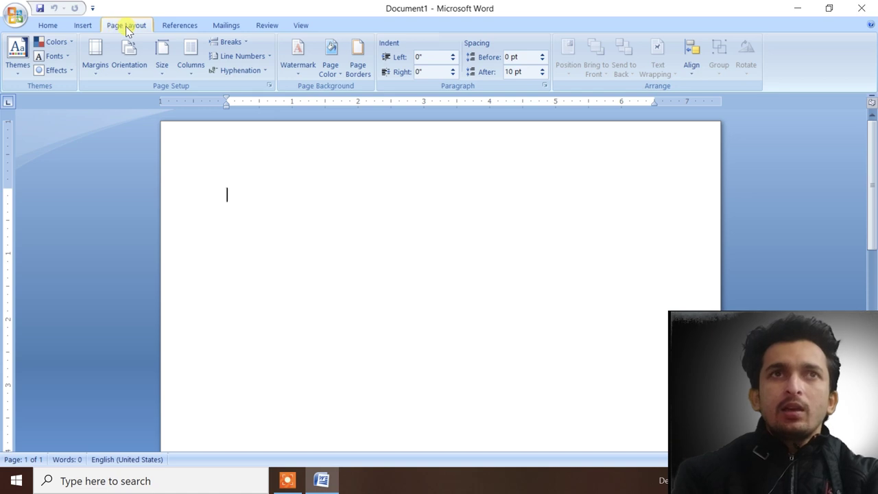
click(161, 65)
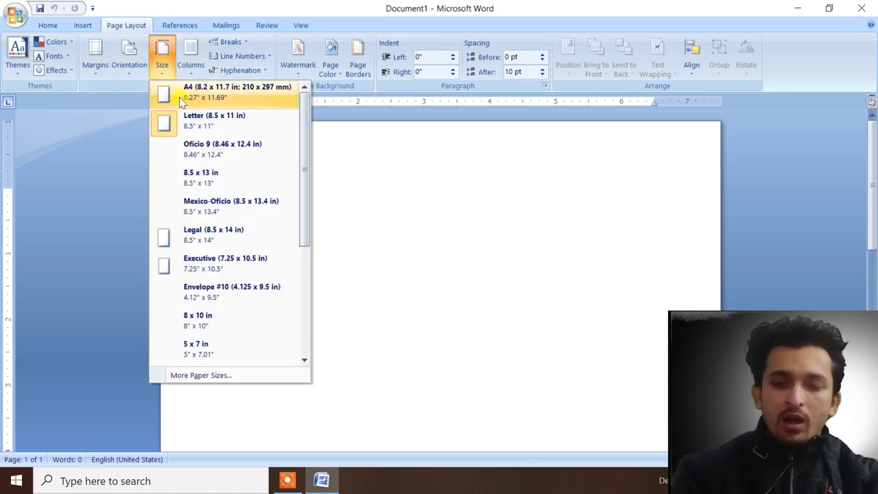
key(super+plus)
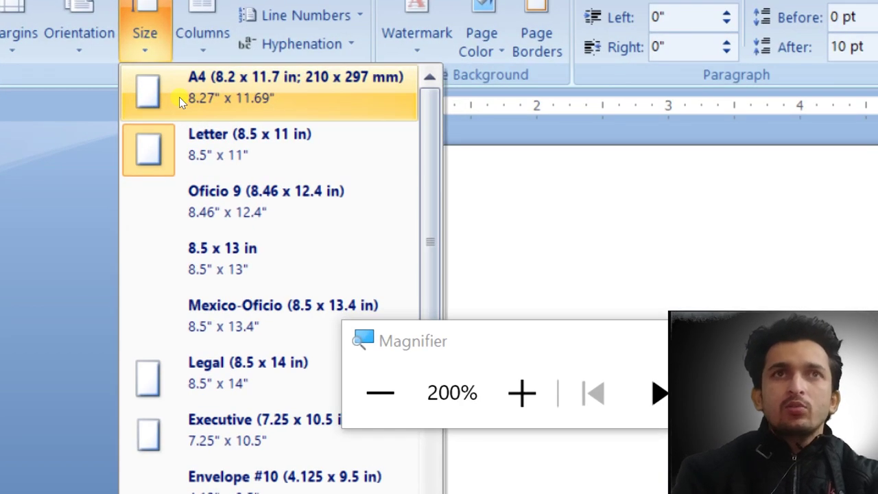
click(217, 93)
key(super+minus)
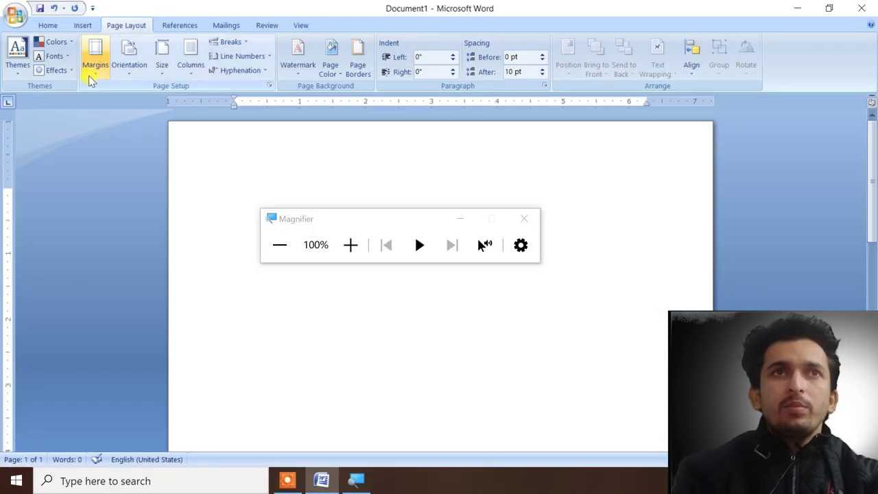
Step: Apply the Narrow margin preset, 0.5 inch on every side
click(96, 79)
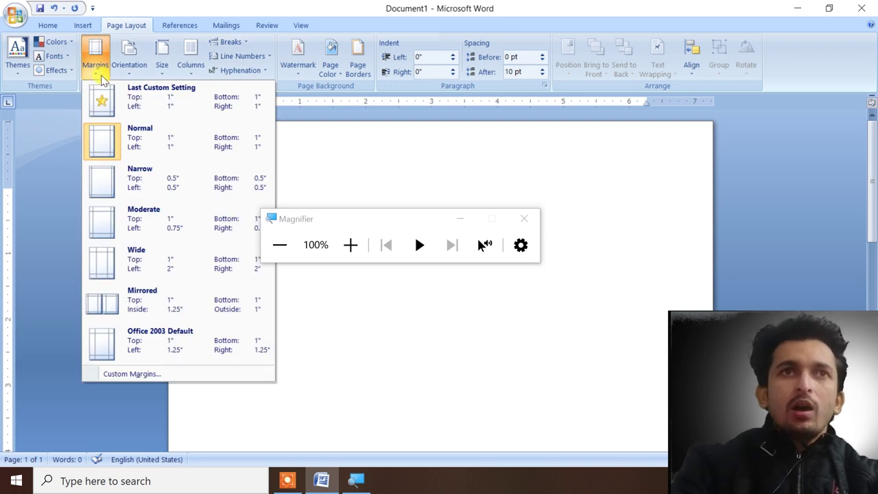
key(super+plus)
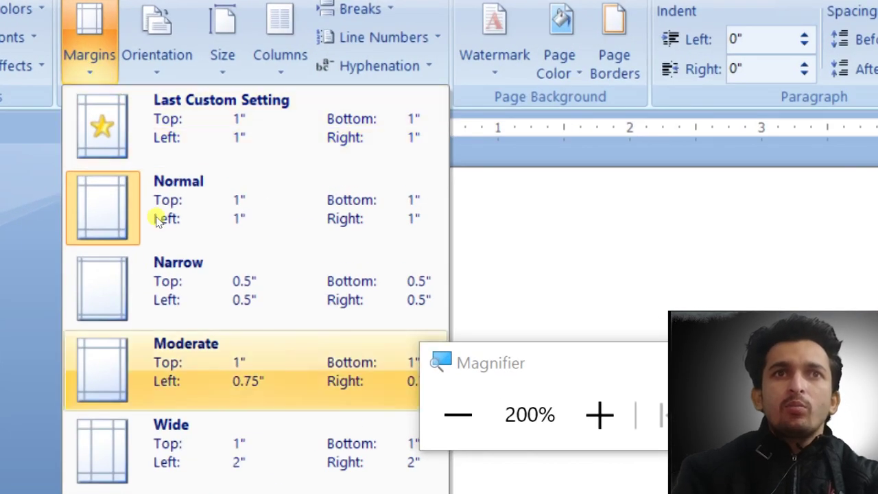
click(149, 178)
key(super+minus)
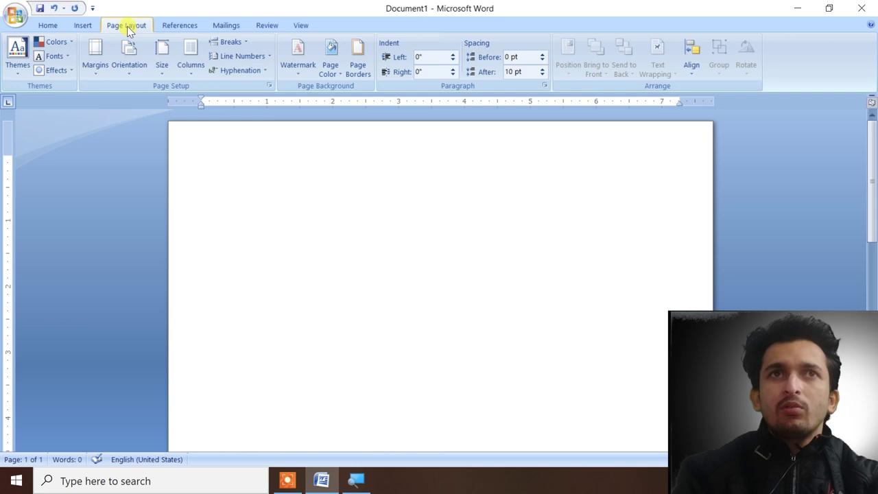
click(337, 68)
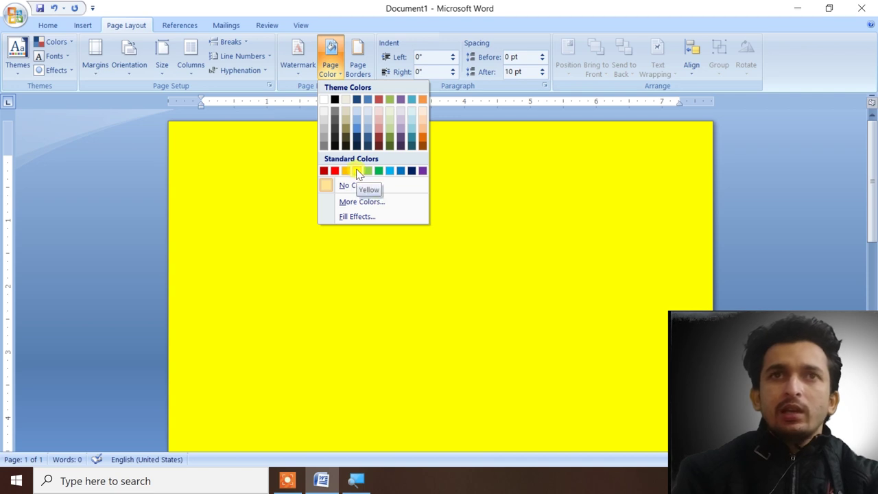
Step: Colour the page Yellow and pick the Rectangle from the Shapes gallery
click(356, 169)
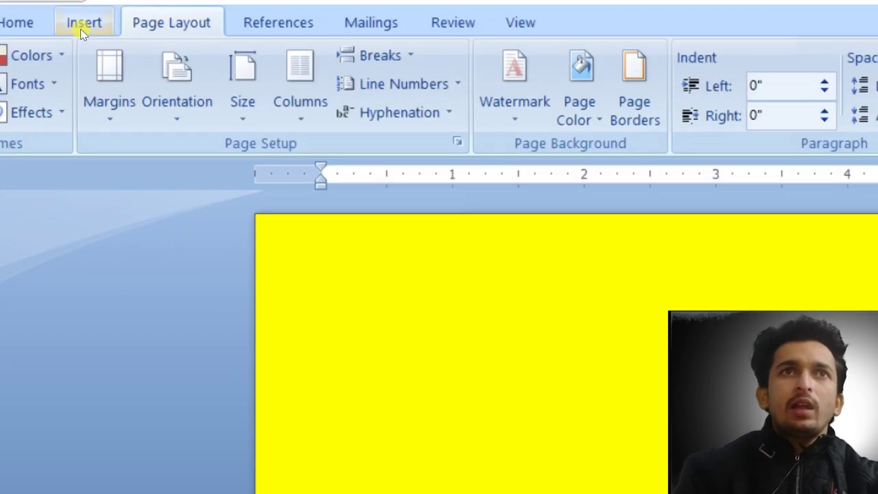
click(80, 29)
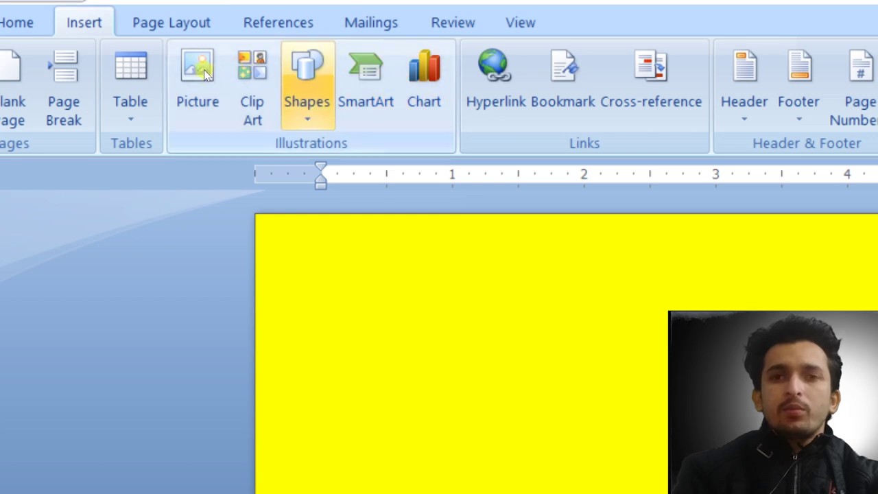
click(306, 82)
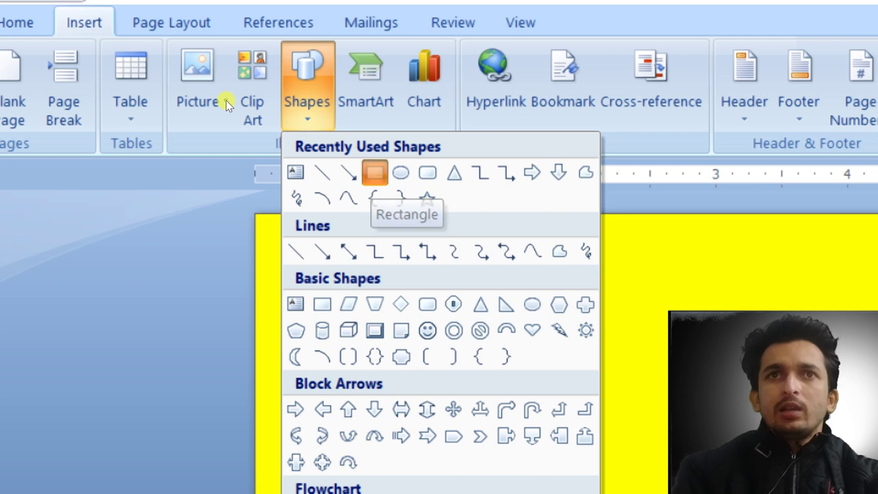
click(374, 172)
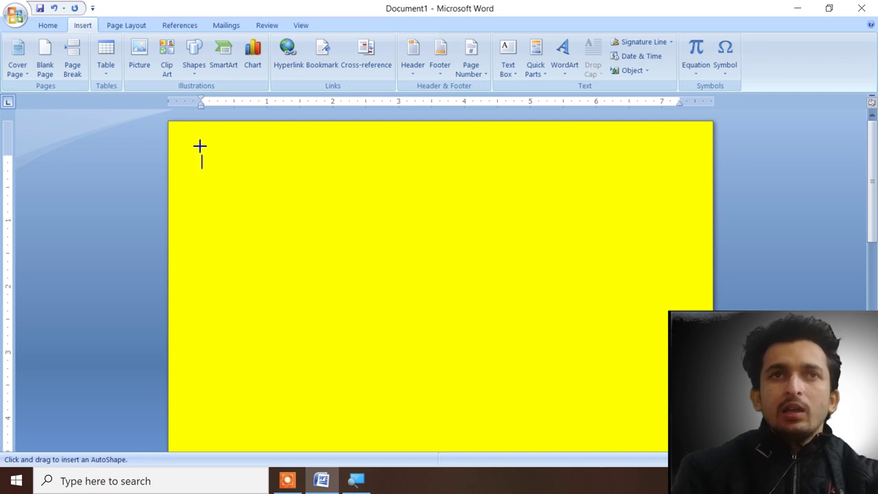
Step: Draw a rectangle from the page's top-left corner spanning nearly the full page width
drag(199, 146, 434, 308)
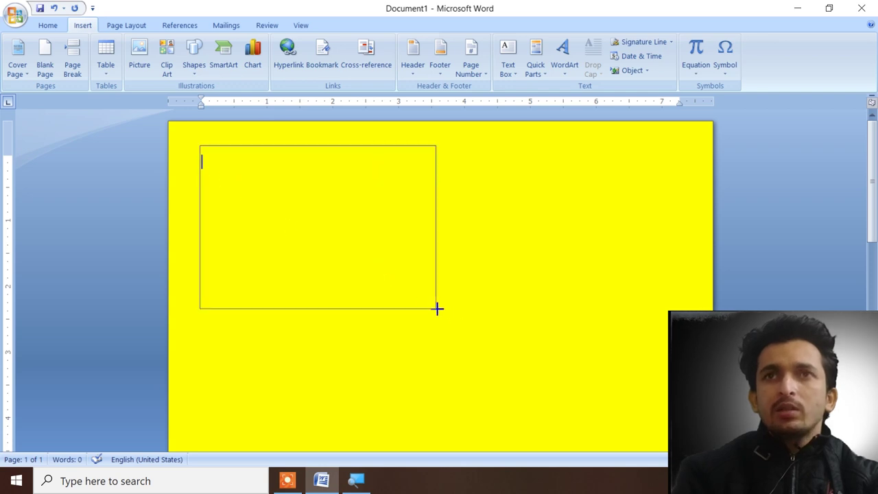
drag(632, 403, 686, 420)
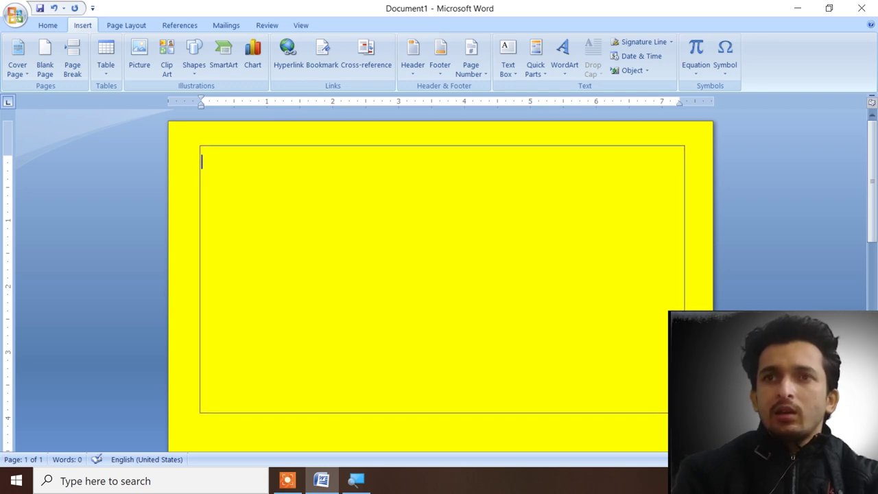
drag(686, 420, 690, 423)
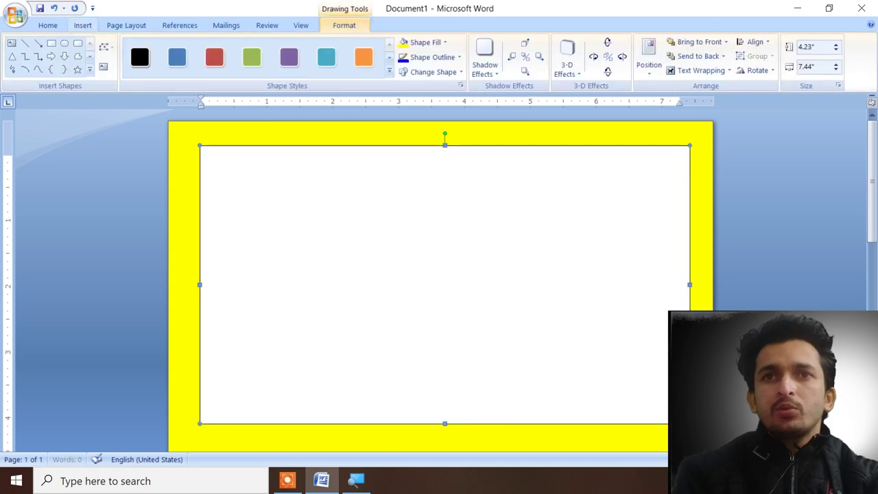
scroll(542, 333, down, 3)
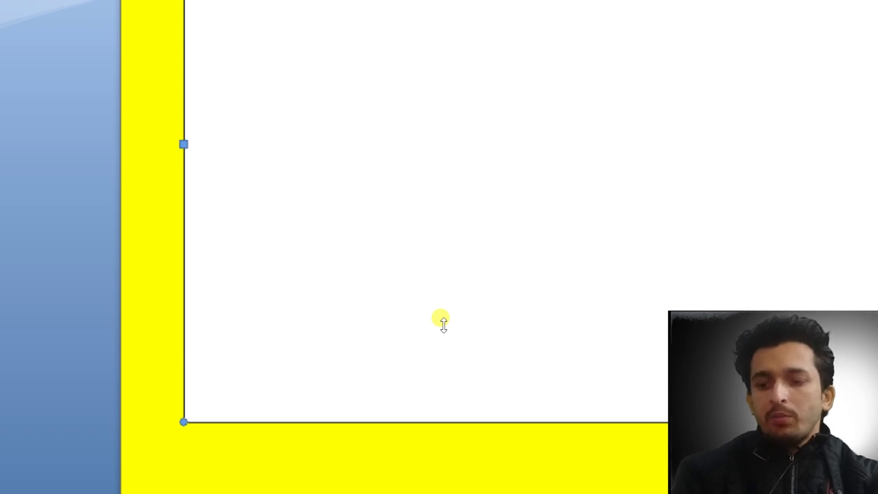
Step: Extend the rectangle's bottom edge to near the page bottom, 10.92" by 7.44"
drag(443, 325, 446, 395)
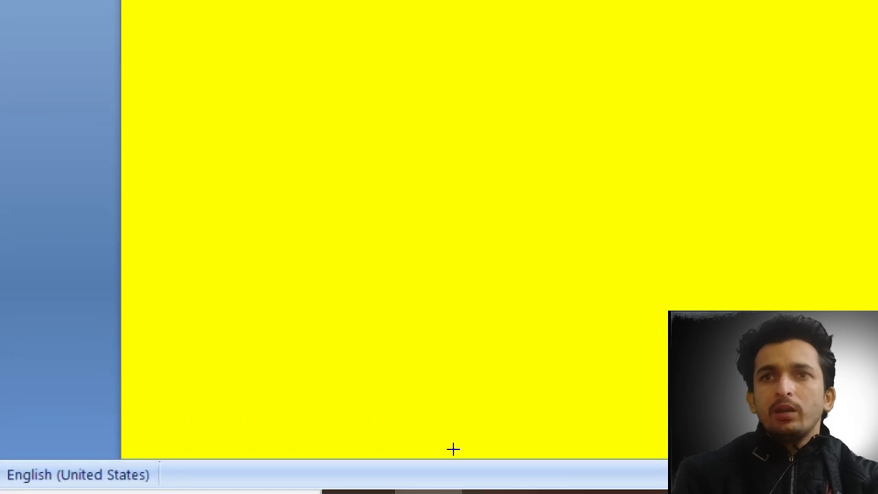
mouse_move(453, 449)
mouse_down()
mouse_move(450, 399)
mouse_move(436, 394)
mouse_up()
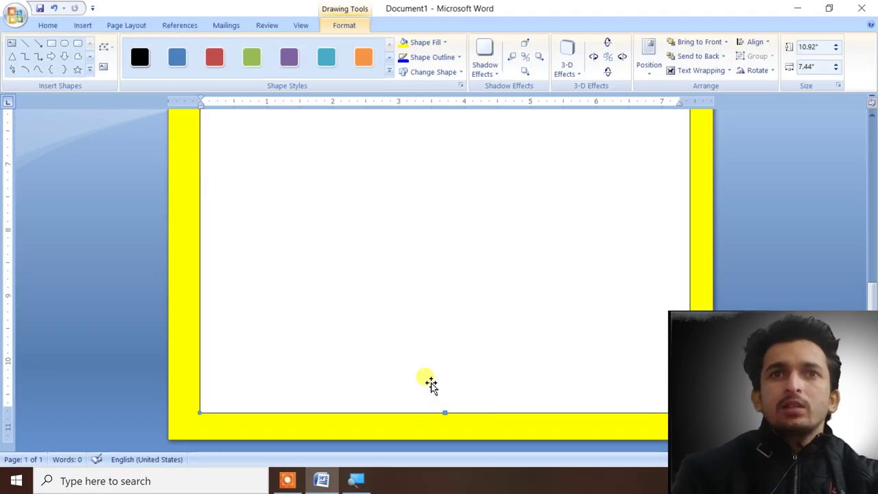
scroll(429, 383, up, 5)
scroll(427, 382, up, 2)
scroll(428, 382, down, 2)
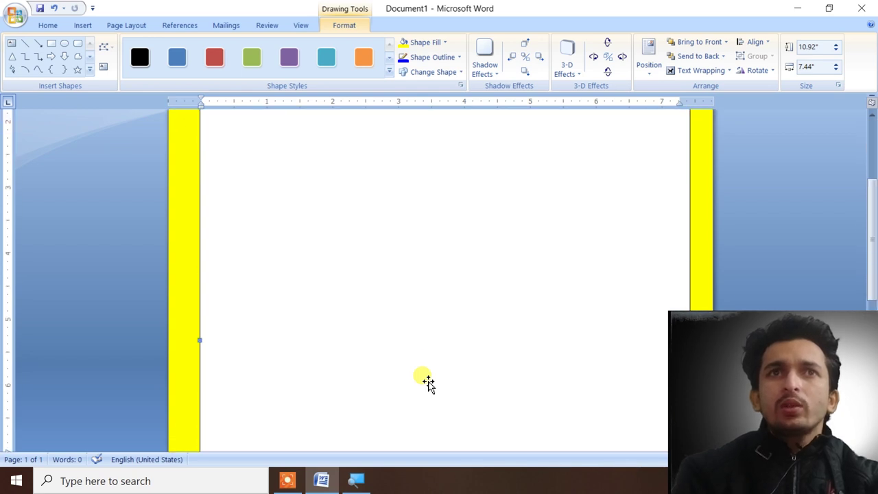
scroll(425, 373, down, 3)
scroll(424, 369, down, 3)
scroll(414, 294, up, 5)
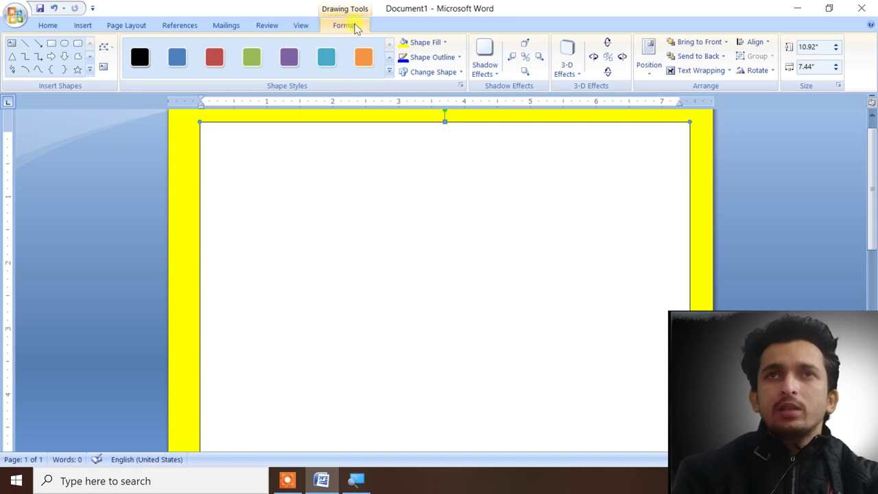
click(682, 260)
click(584, 274)
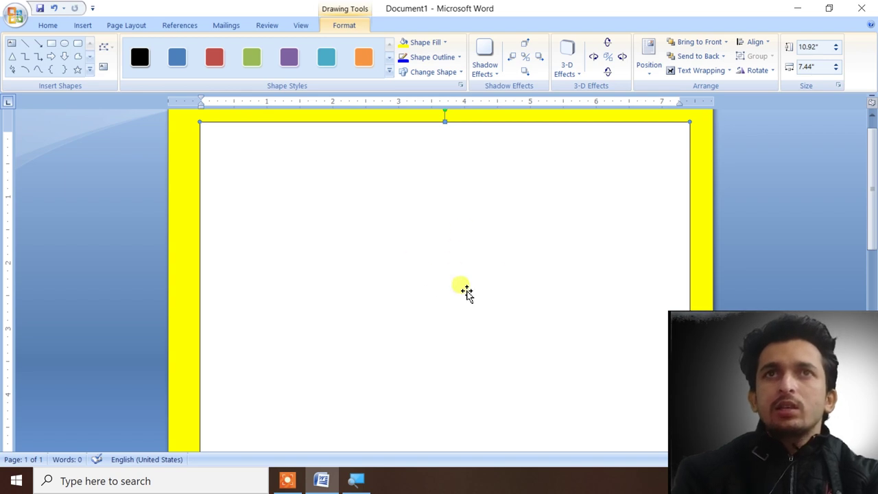
Step: Set the rectangle to No Fill and thicken its black outline to 2¼ pt
click(440, 42)
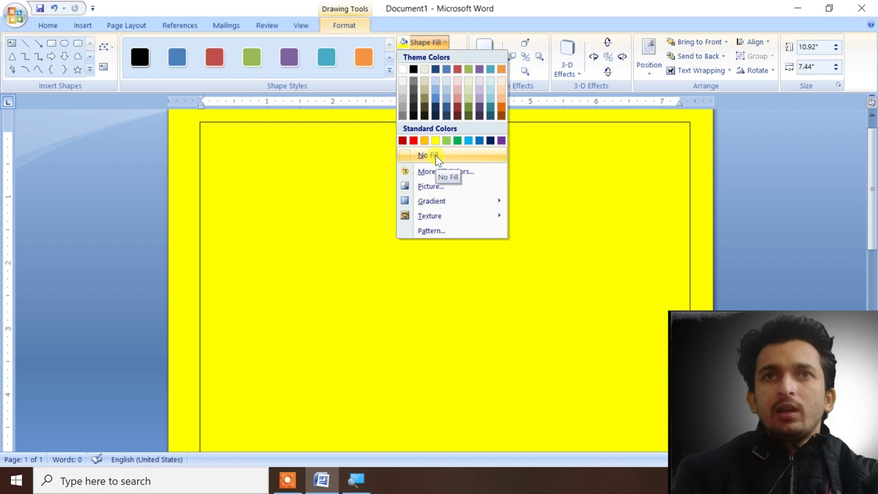
click(437, 156)
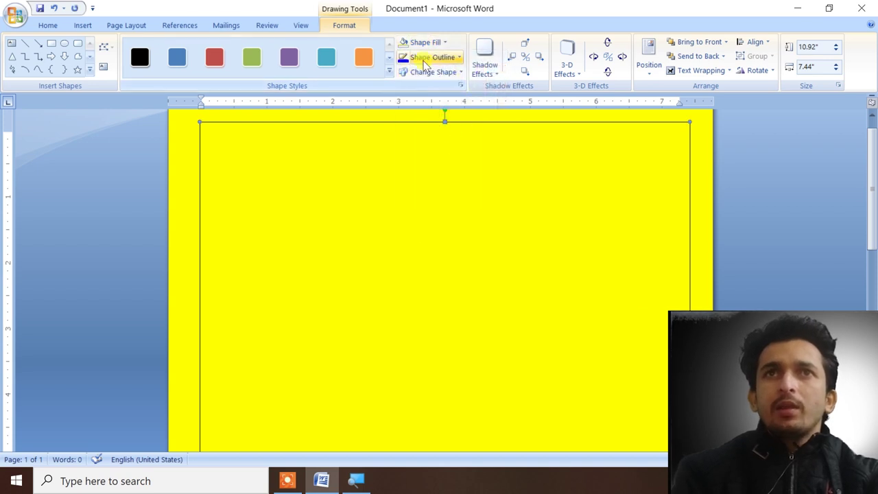
click(421, 59)
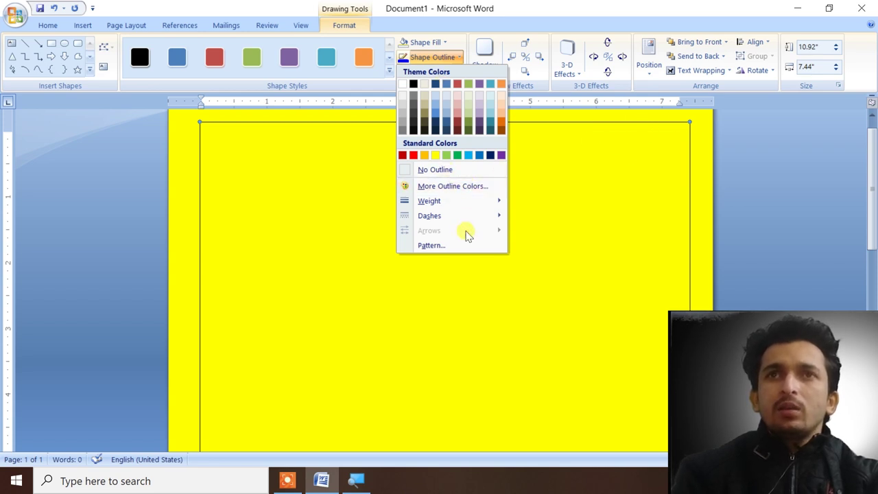
mouse_move(462, 200)
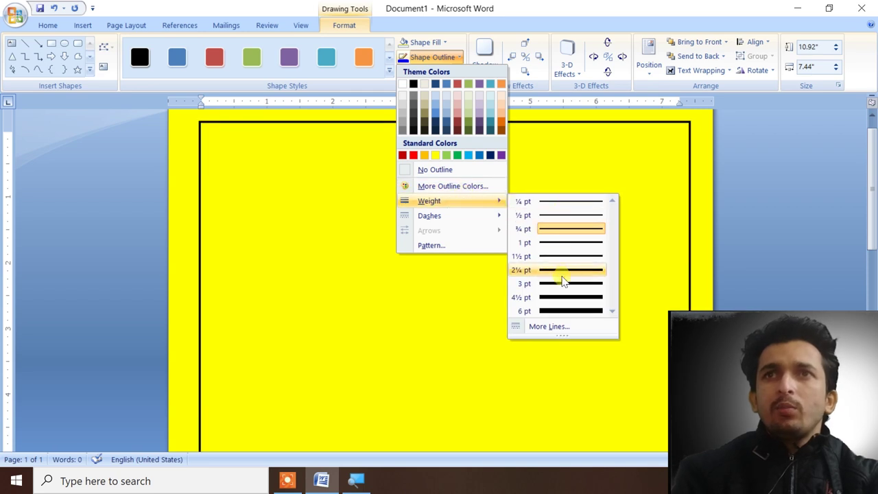
click(568, 283)
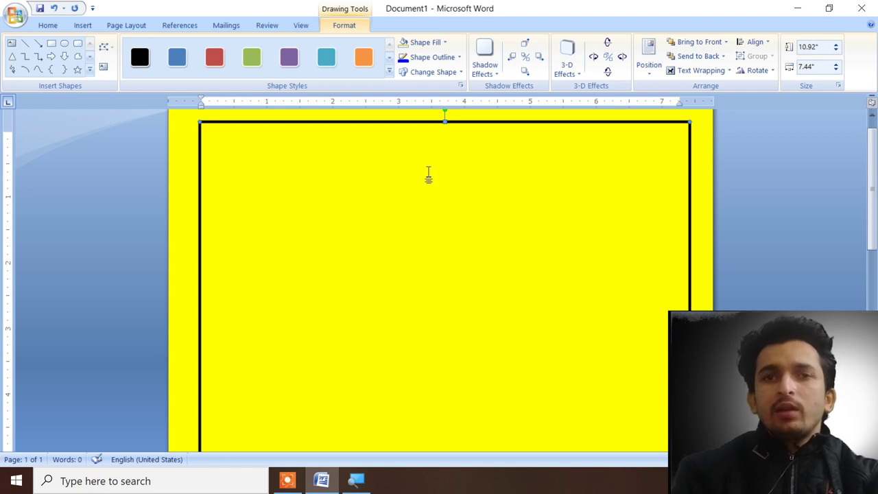
click(428, 172)
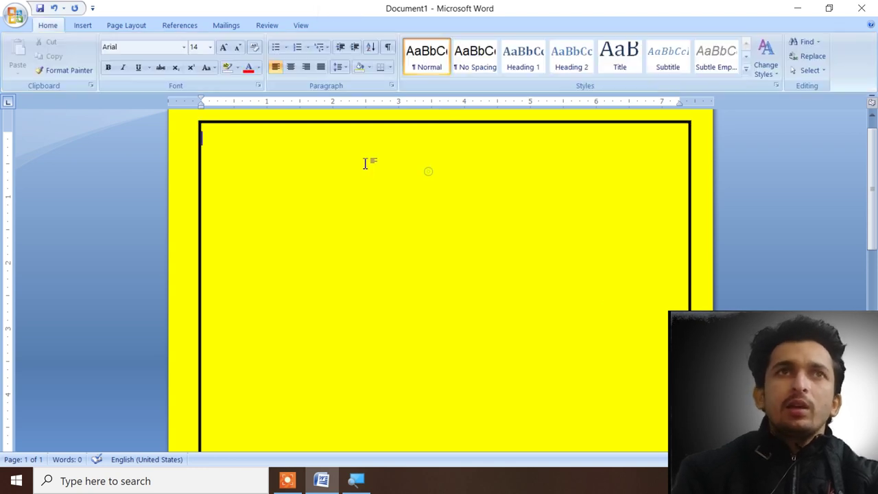
Step: Insert a WordArt heading reading 'SAI COMPUTER EDUCATION' in Arial Black 36 pt
click(84, 25)
click(564, 54)
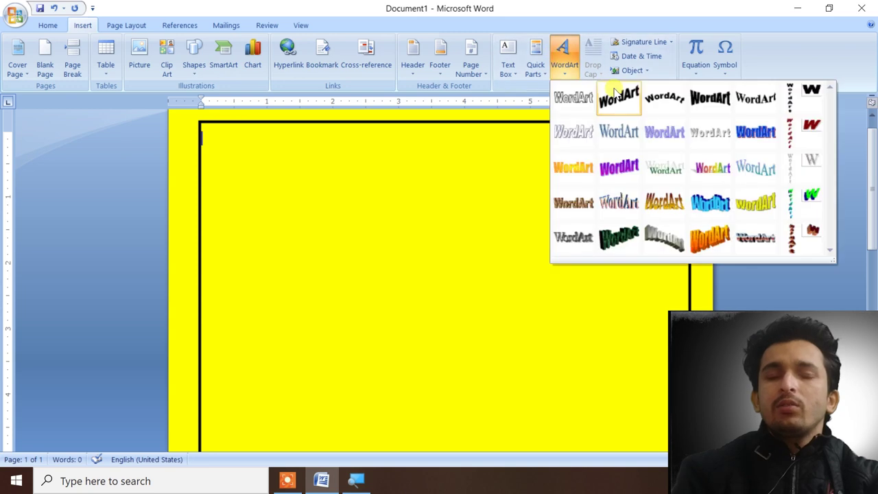
click(663, 101)
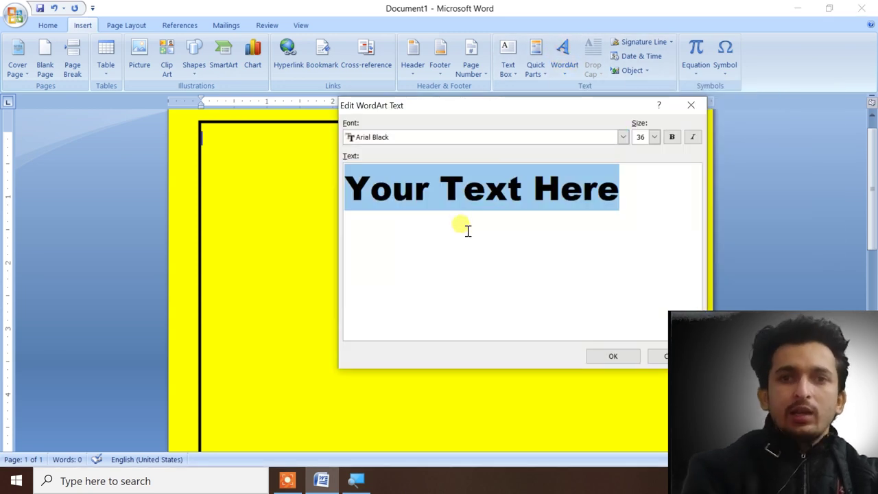
key(Delete)
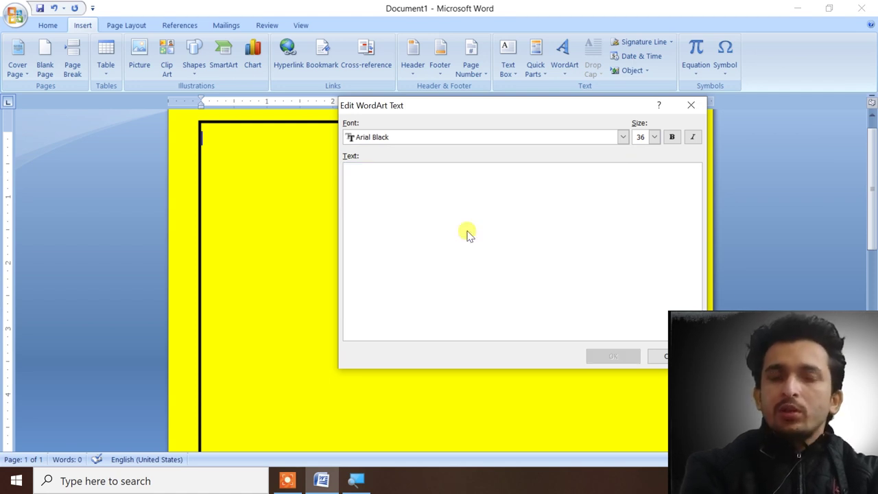
text(SA)
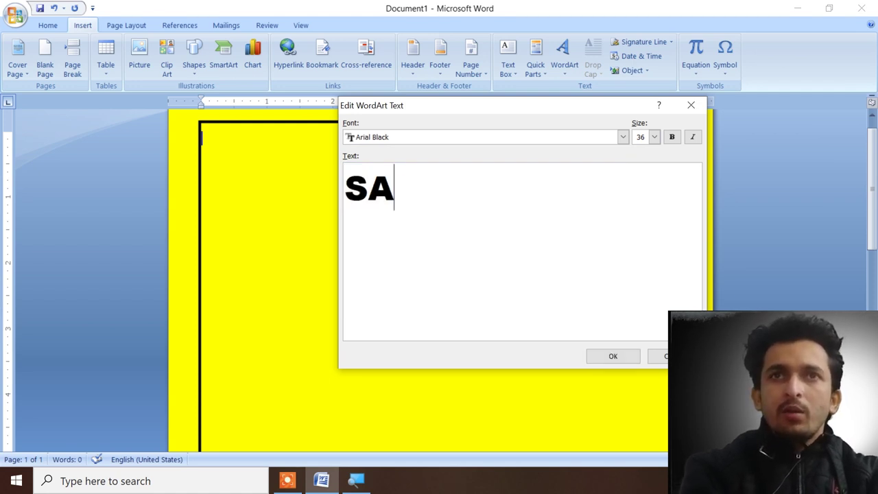
text(I COMPUTER E)
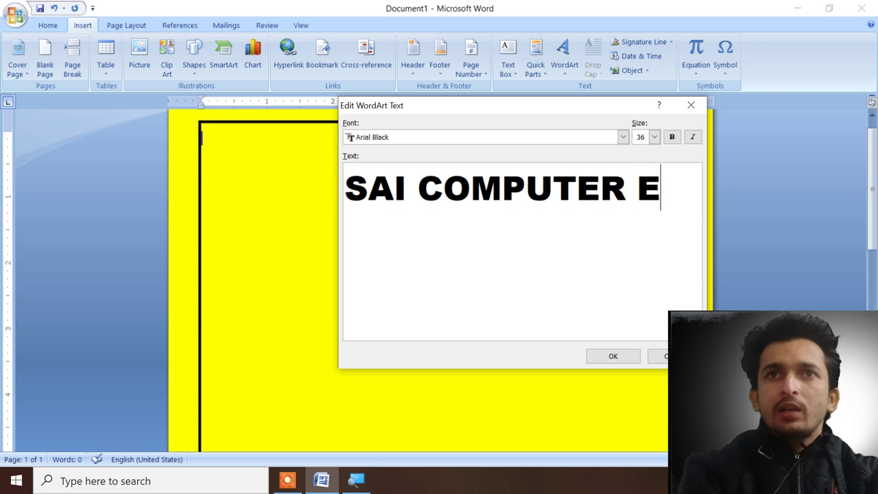
text(DUCATION)
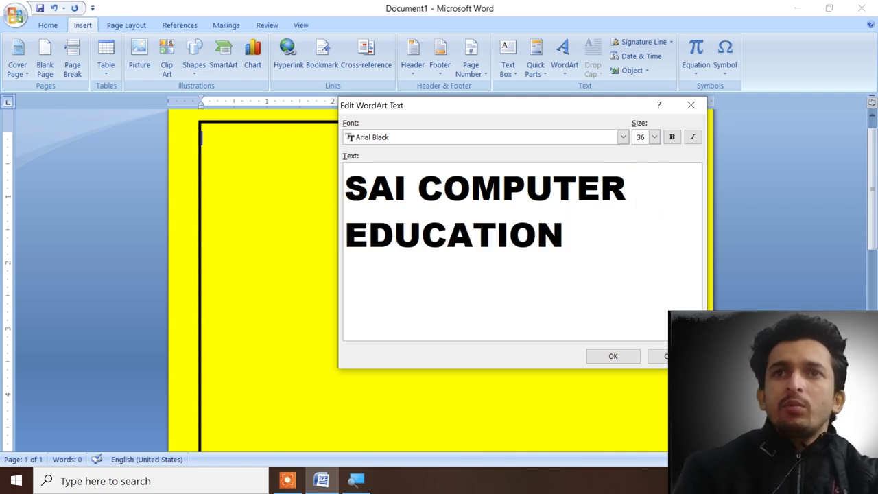
click(614, 358)
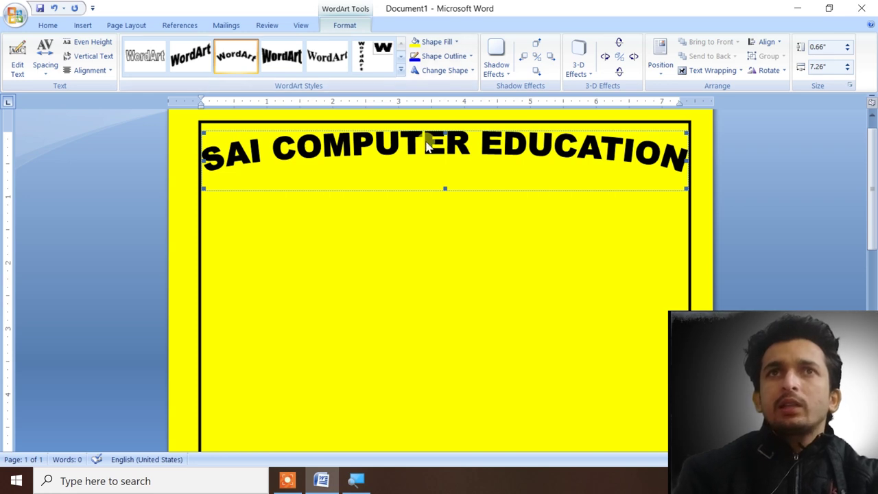
Step: Set the title to In Front of Text and position it across the top inside the frame
click(708, 70)
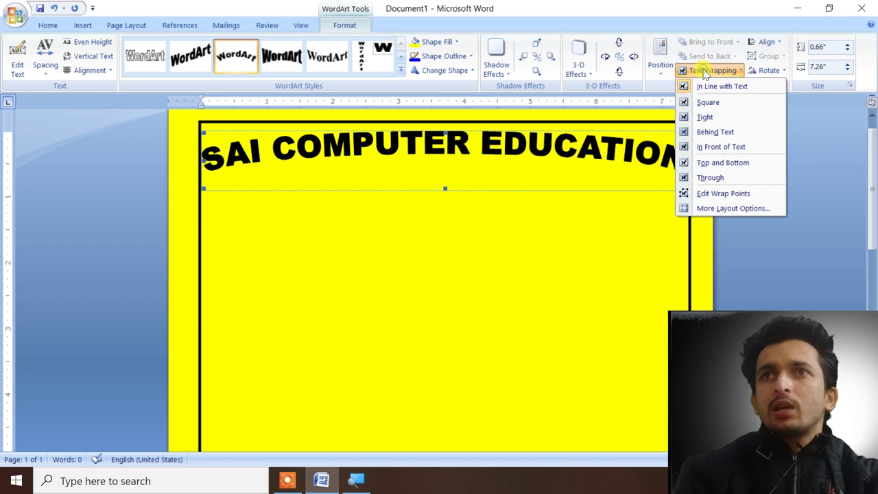
click(720, 147)
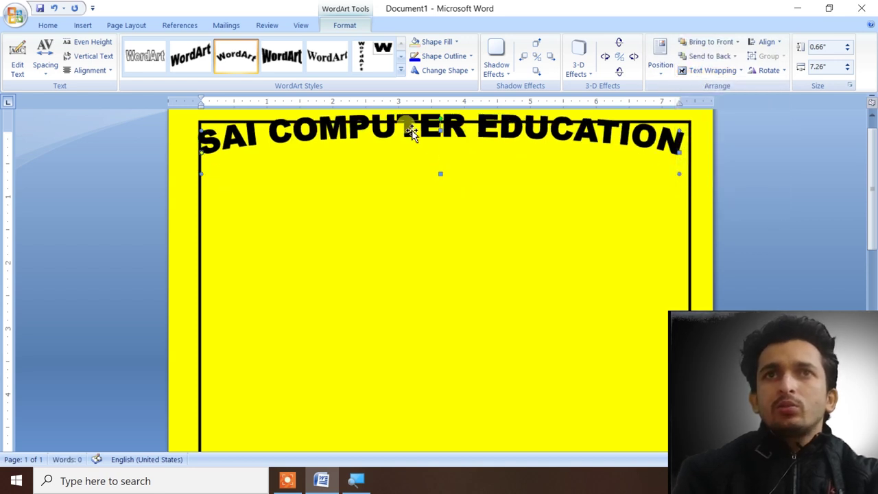
drag(410, 129, 426, 152)
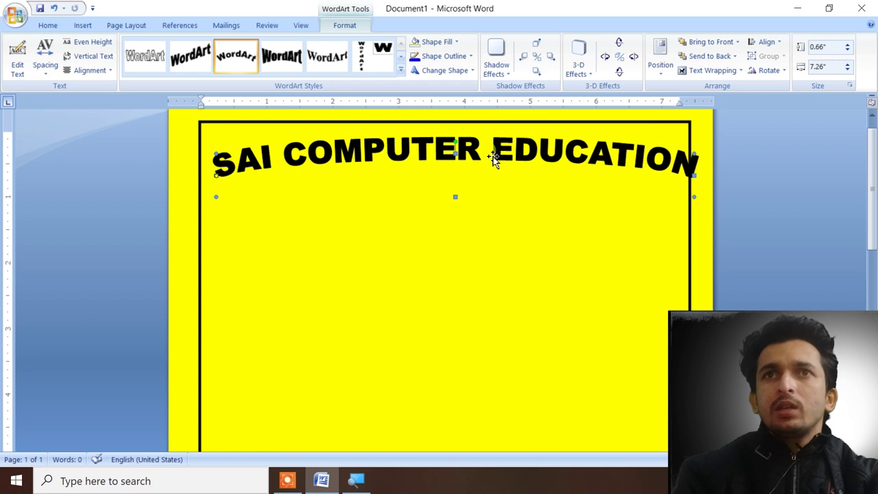
drag(496, 145, 482, 137)
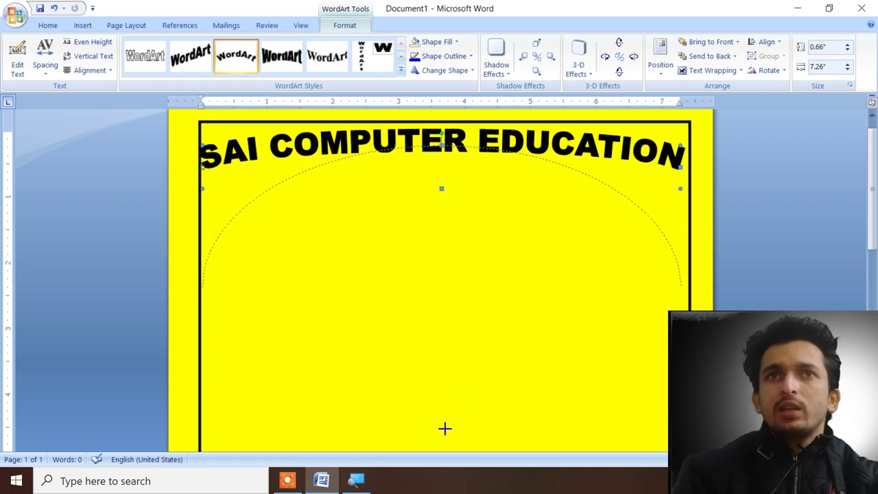
Step: Stretch the title into a tall arch 4.95" wide and move it toward the page centre
drag(445, 351, 443, 428)
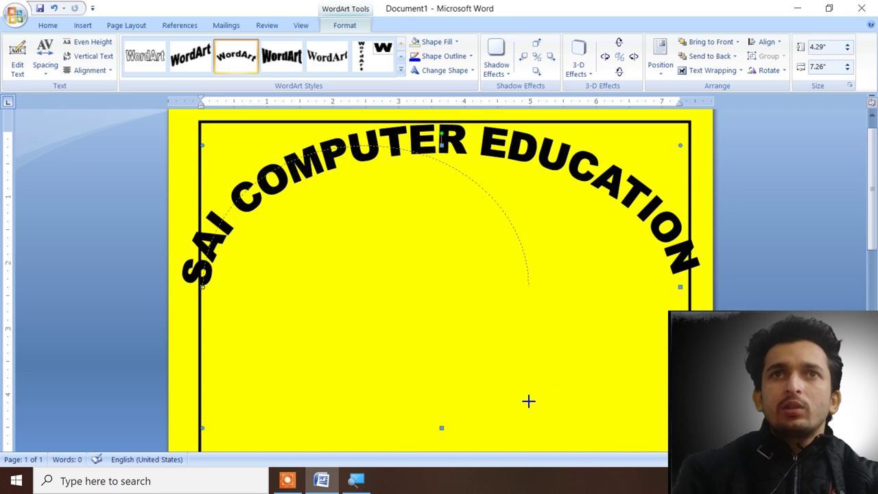
drag(528, 401, 528, 401)
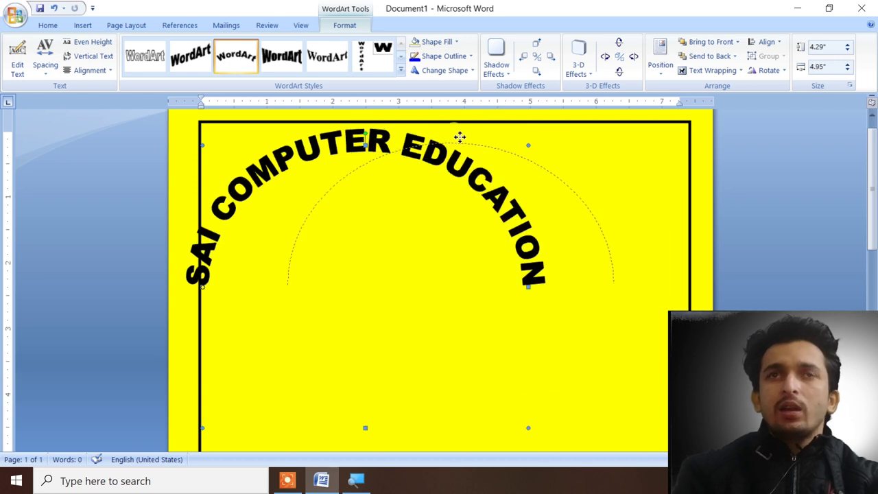
drag(447, 133, 520, 140)
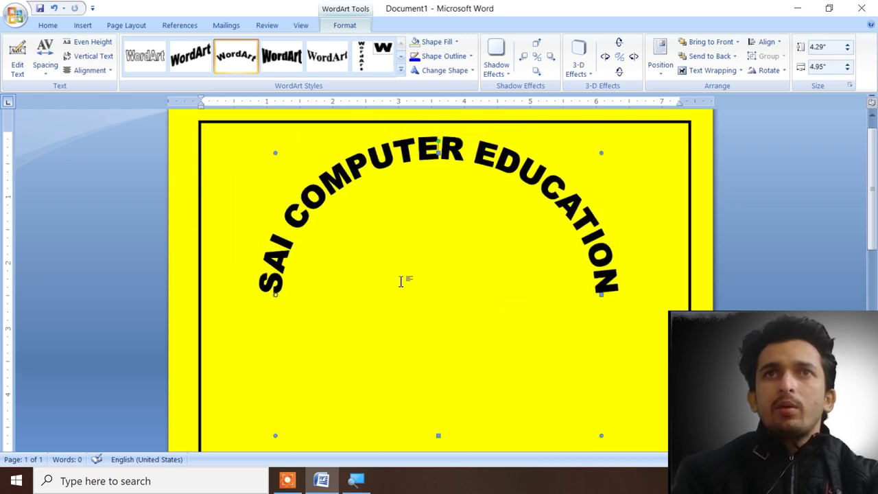
Step: Fill the title letters red and give them a 1½ pt outline
click(436, 44)
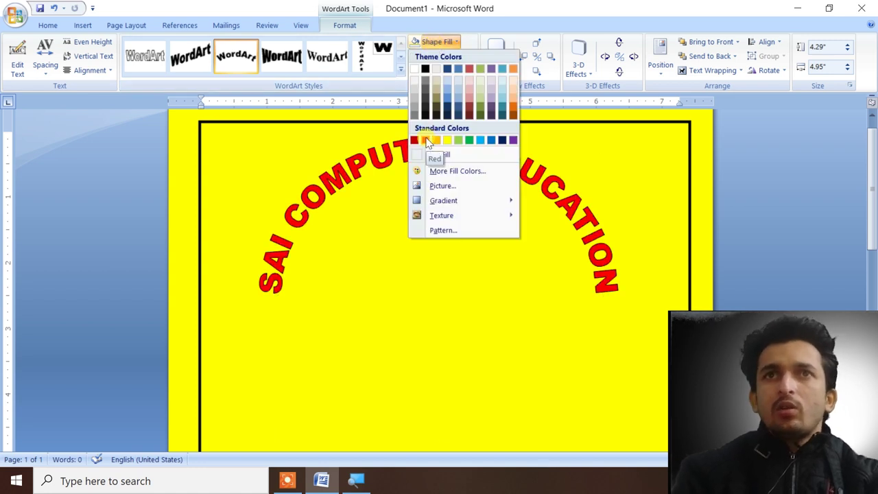
click(425, 140)
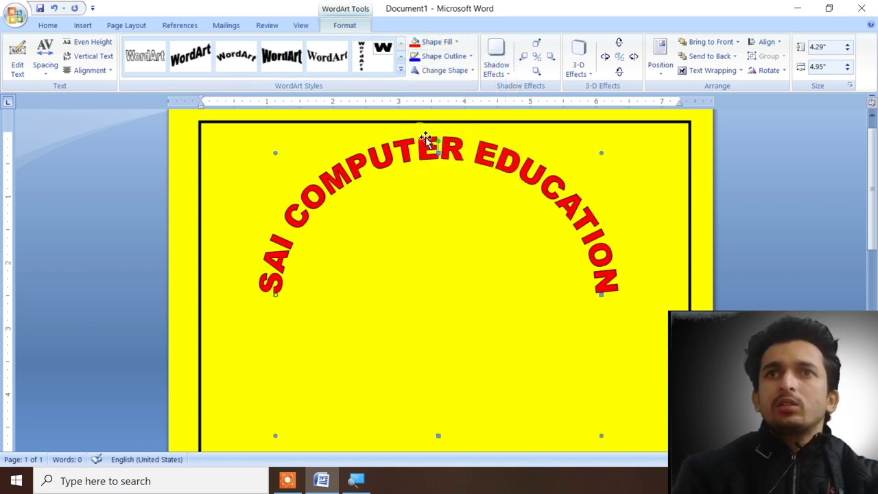
click(457, 56)
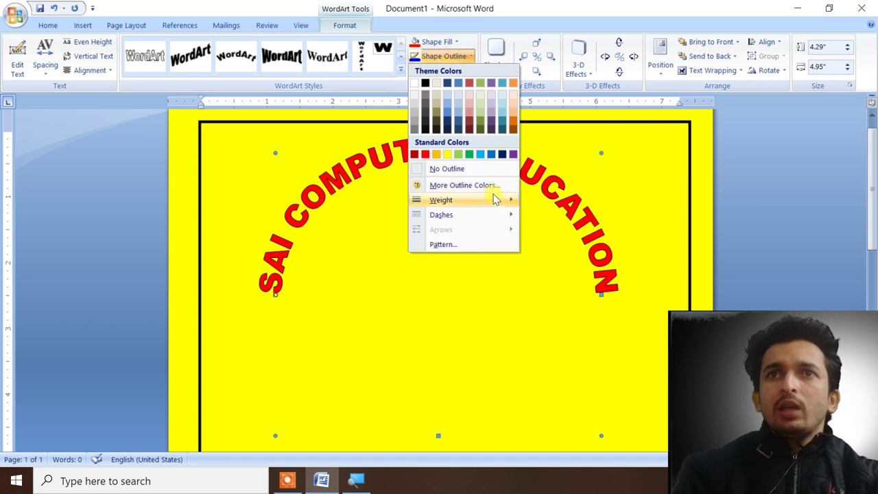
mouse_move(501, 202)
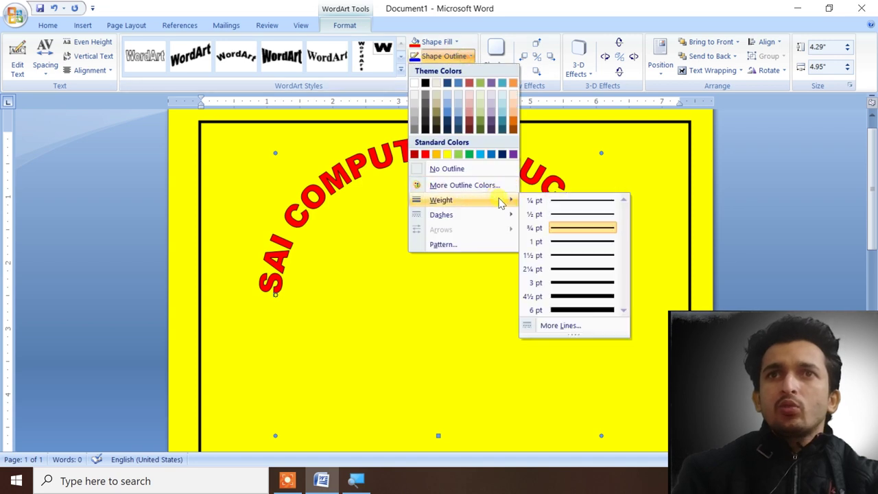
click(559, 255)
click(435, 265)
scroll(435, 255, down, 3)
scroll(435, 255, up, 3)
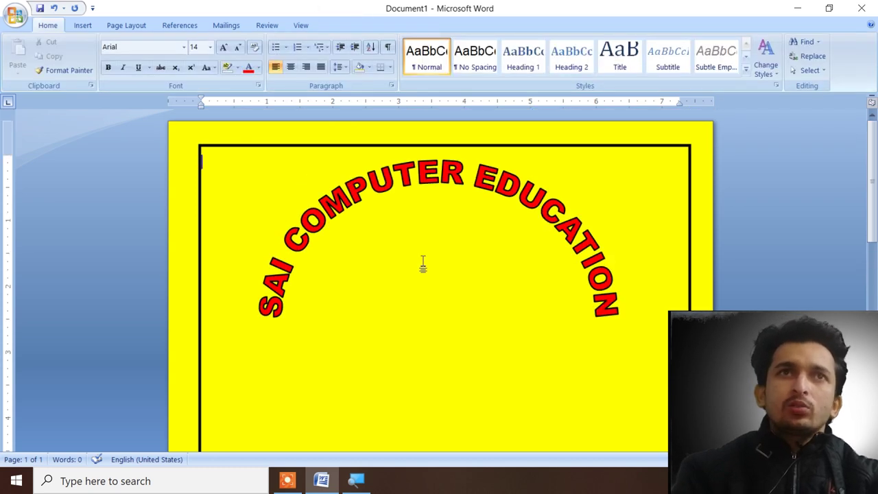
click(81, 24)
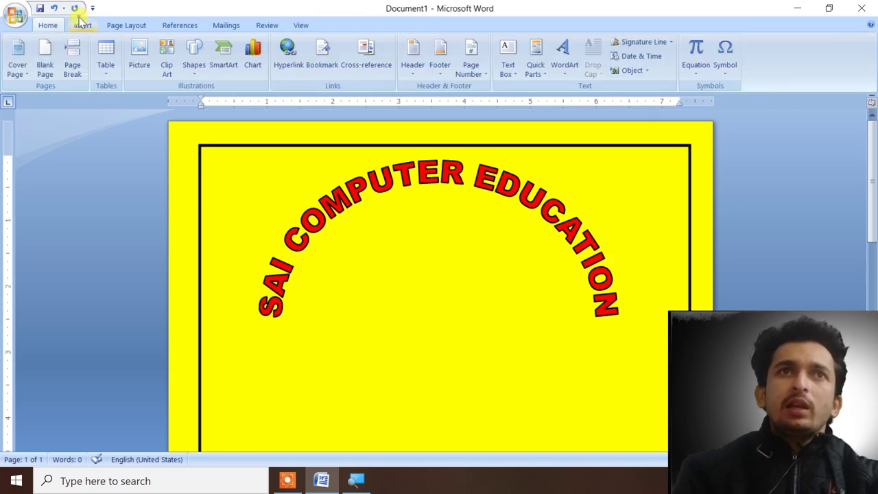
Step: Search the clip art for 'computer' and pick a computer image from the results
click(140, 58)
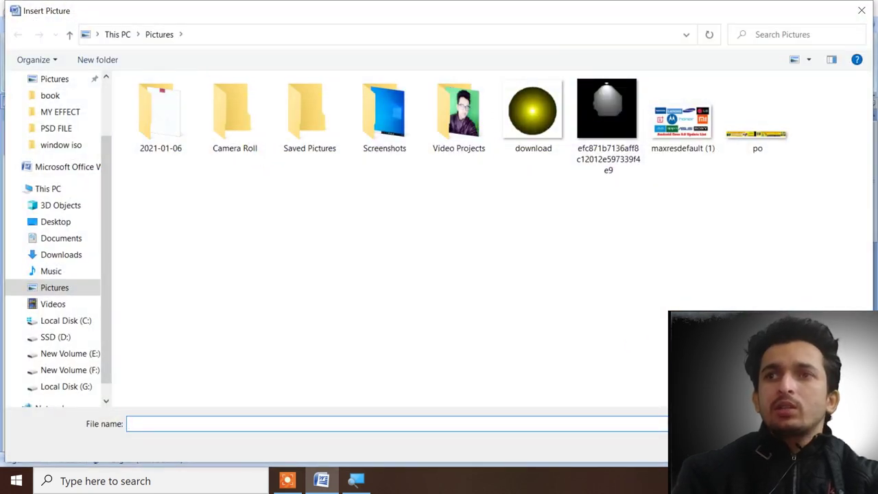
key(Escape)
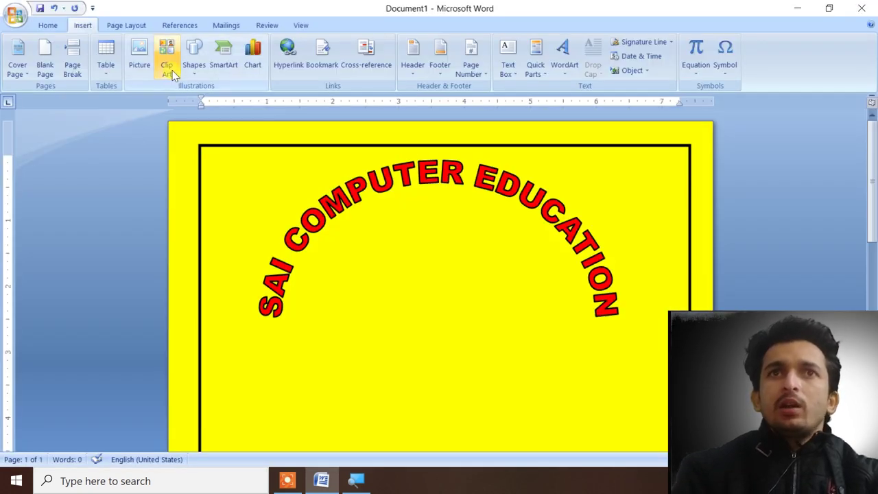
click(167, 58)
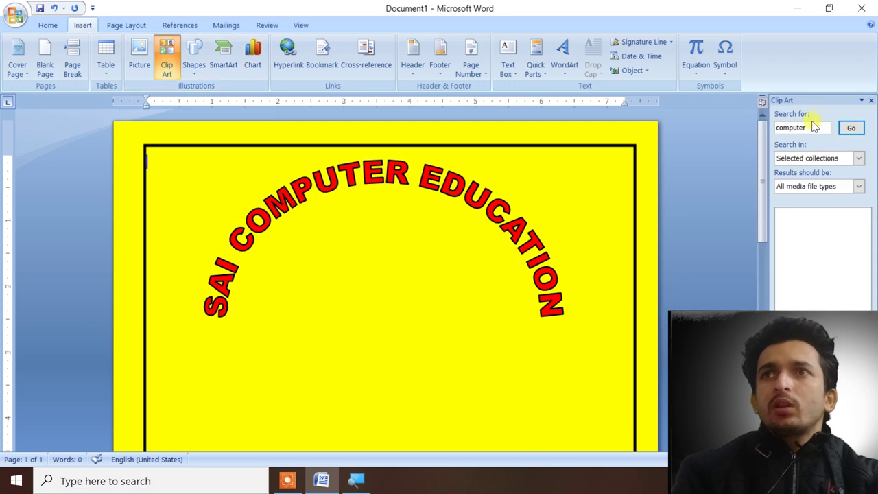
drag(809, 129, 767, 127)
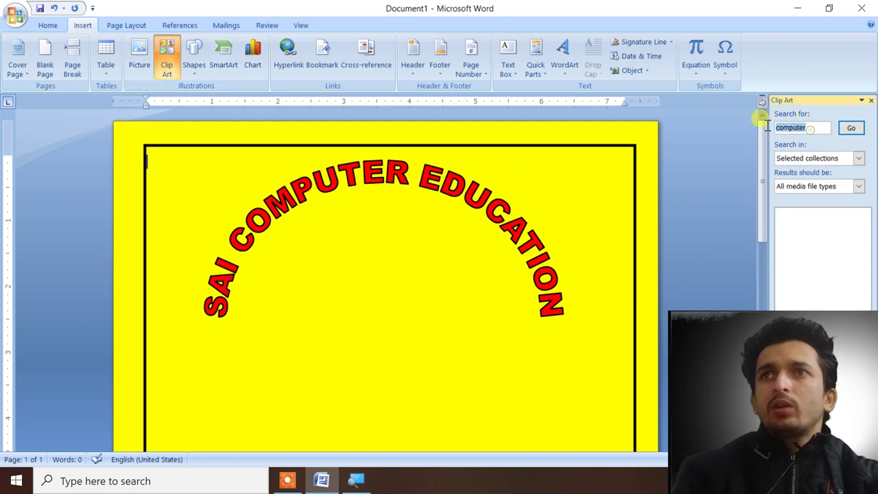
click(850, 127)
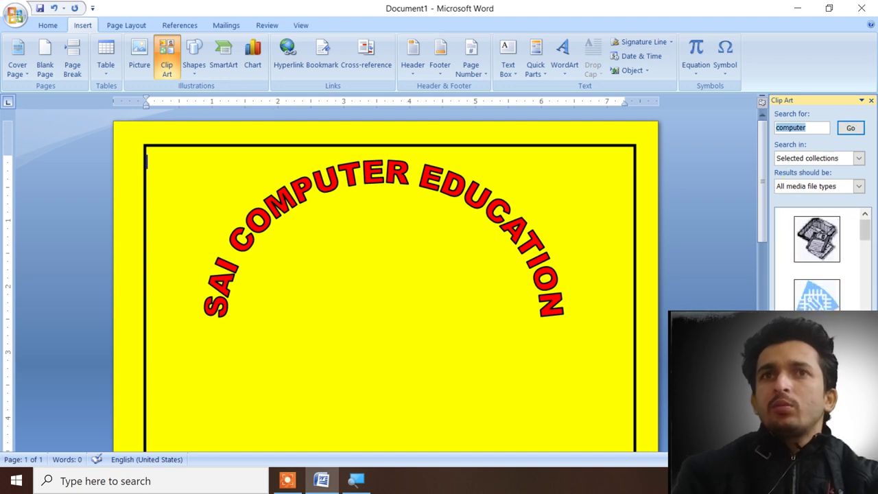
click(813, 294)
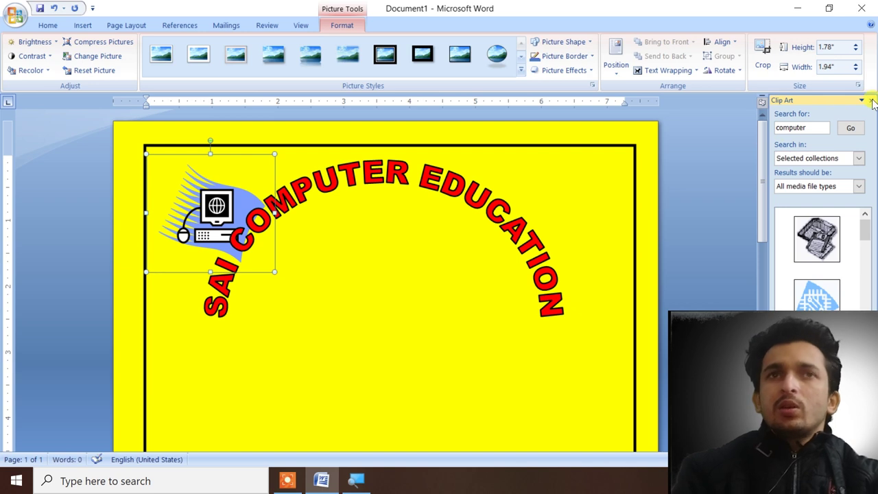
Step: Close the clip art pane and set the computer picture to float In Front of Text
click(871, 100)
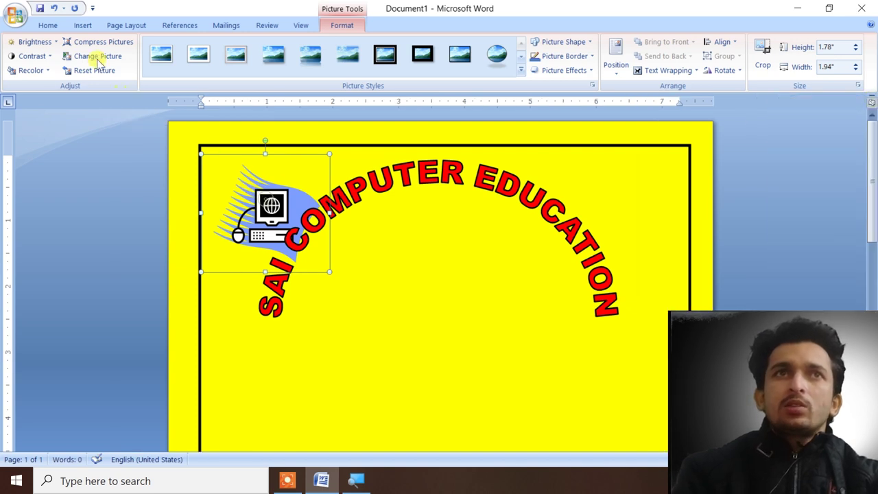
click(82, 25)
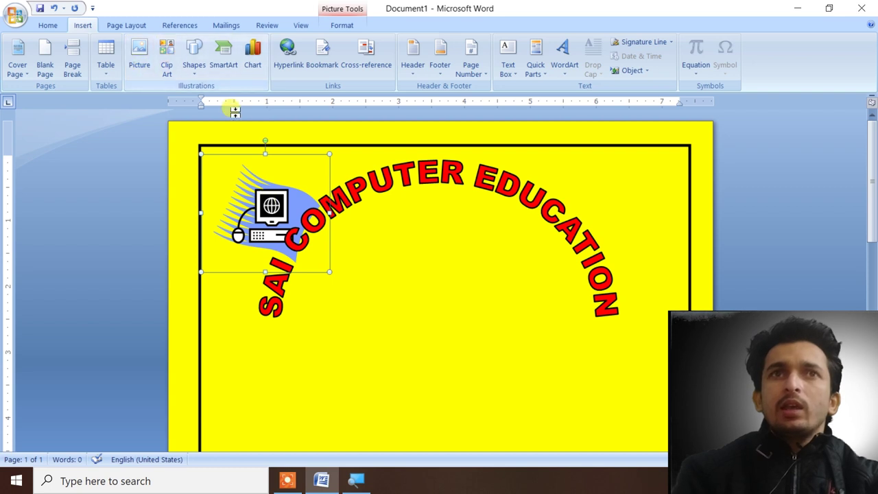
drag(273, 189, 382, 198)
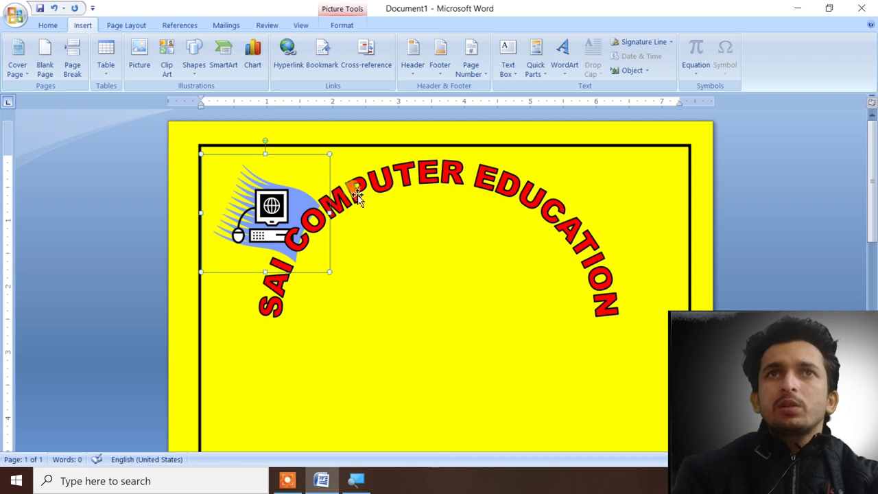
click(342, 25)
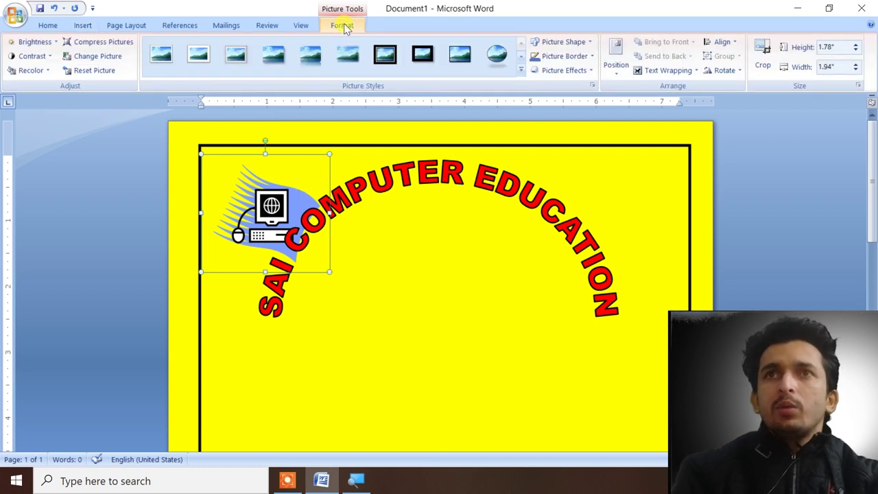
click(666, 70)
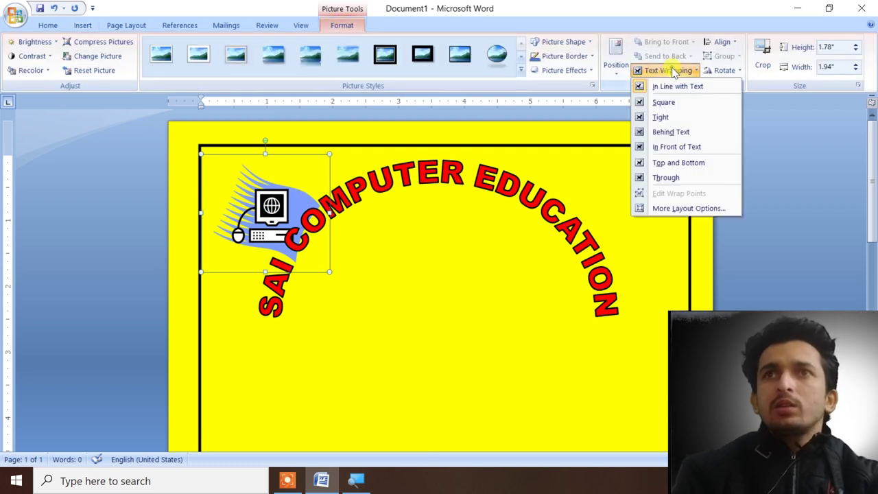
click(665, 147)
Step: Move the computer picture under the arched title and enlarge it to 2.15" by 2.34"
mouse_move(317, 232)
mouse_down()
mouse_move(489, 266)
mouse_move(456, 260)
mouse_up()
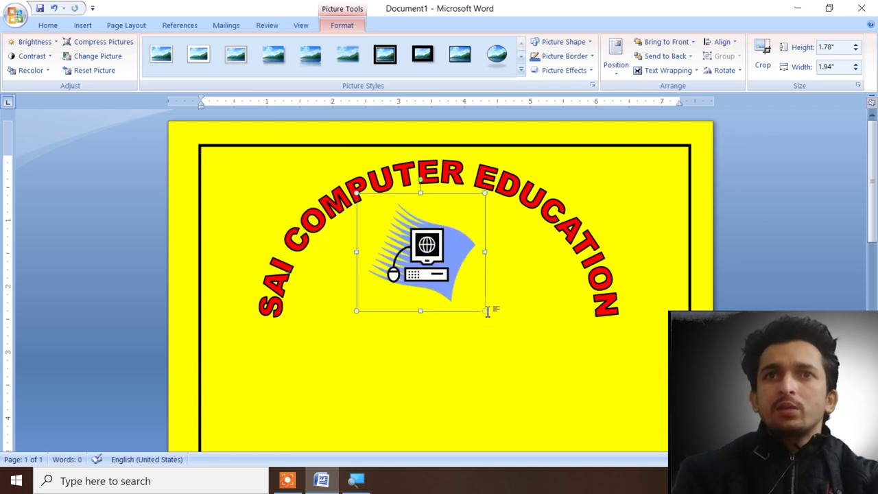
drag(485, 311, 507, 327)
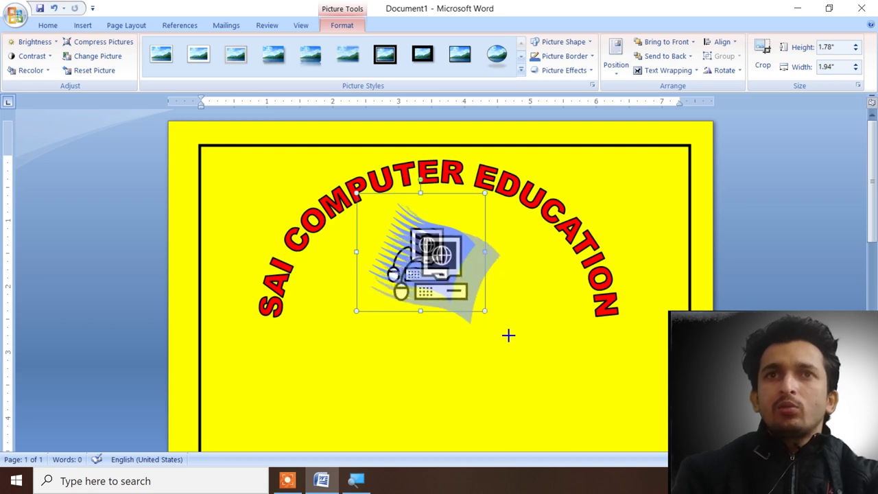
drag(506, 328, 511, 335)
drag(436, 281, 426, 274)
click(423, 386)
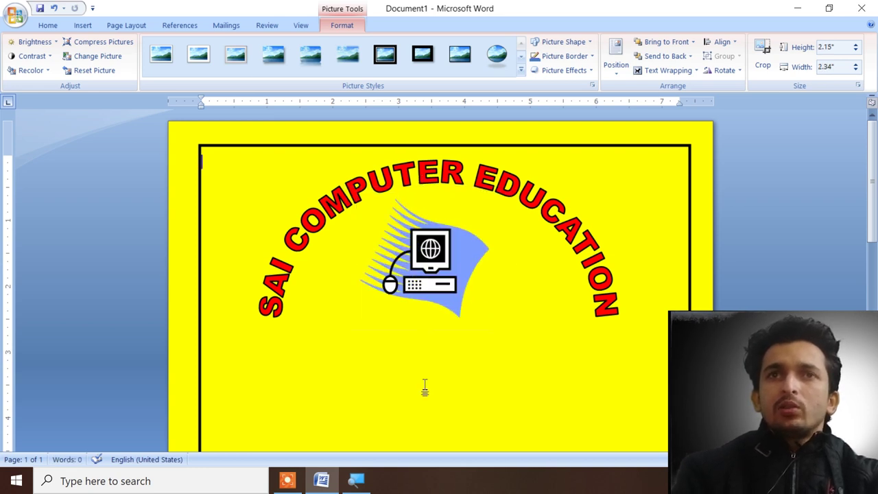
scroll(407, 341, down, 1)
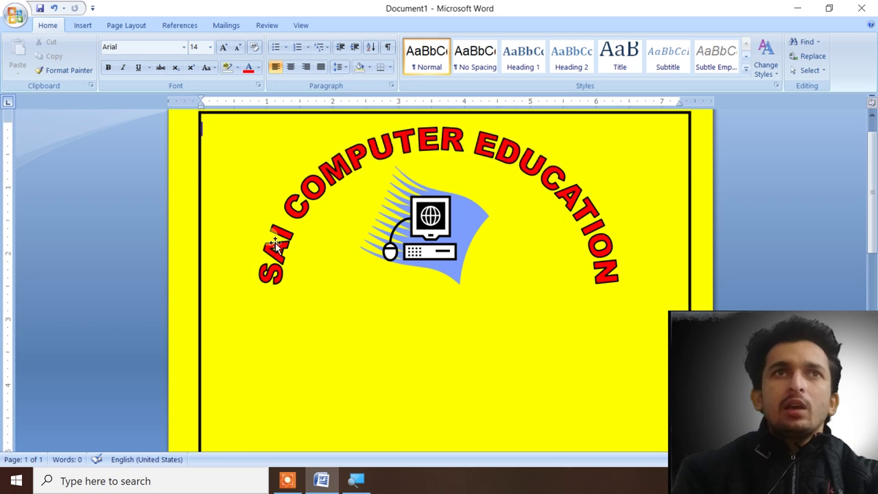
click(84, 25)
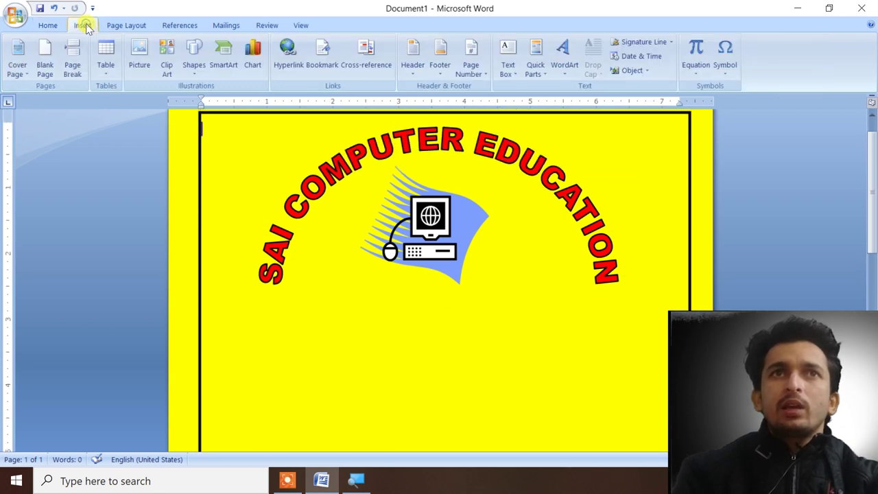
Step: Pick the Rectangle shape and zoom in on the poster page below the title
click(199, 68)
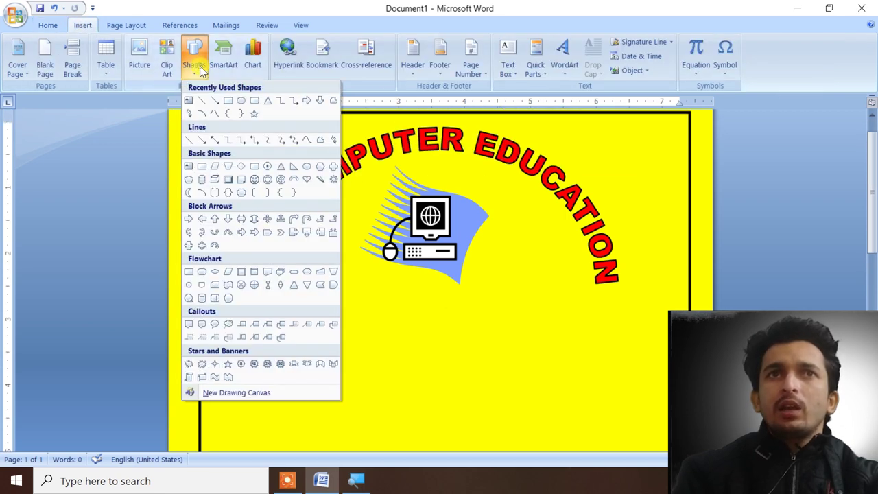
click(228, 101)
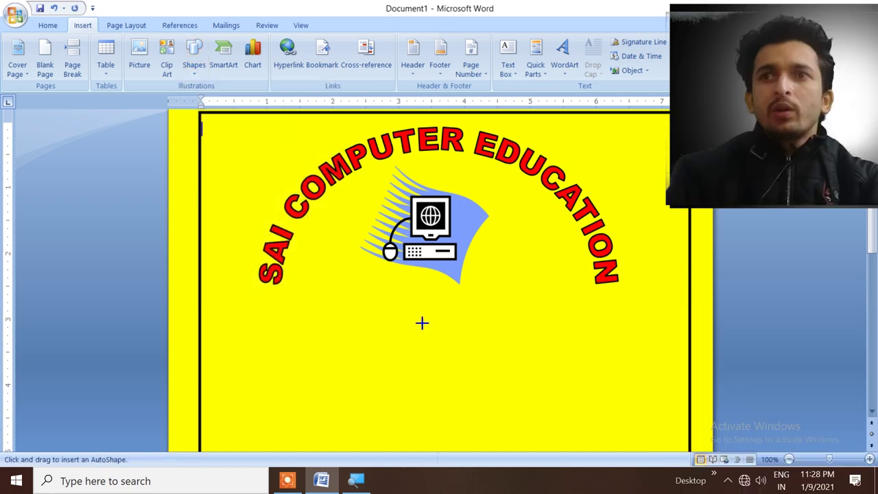
drag(834, 459, 829, 460)
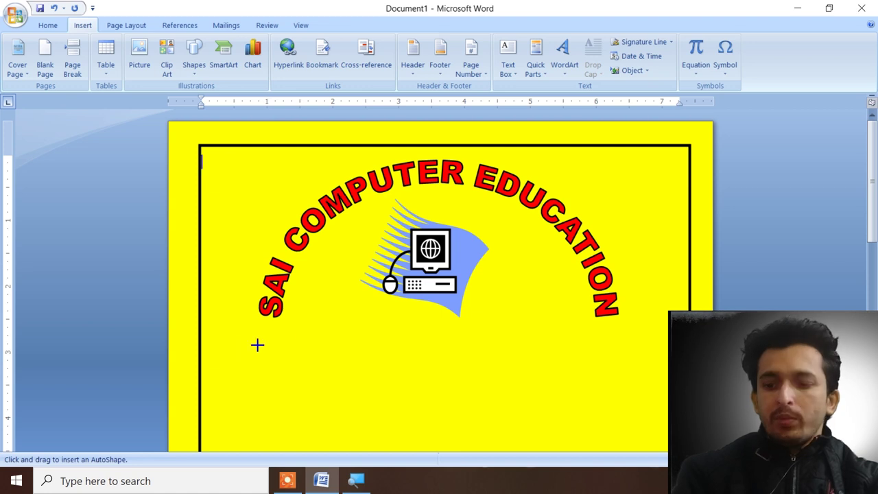
ctrl+scroll(272, 341, up, 2)
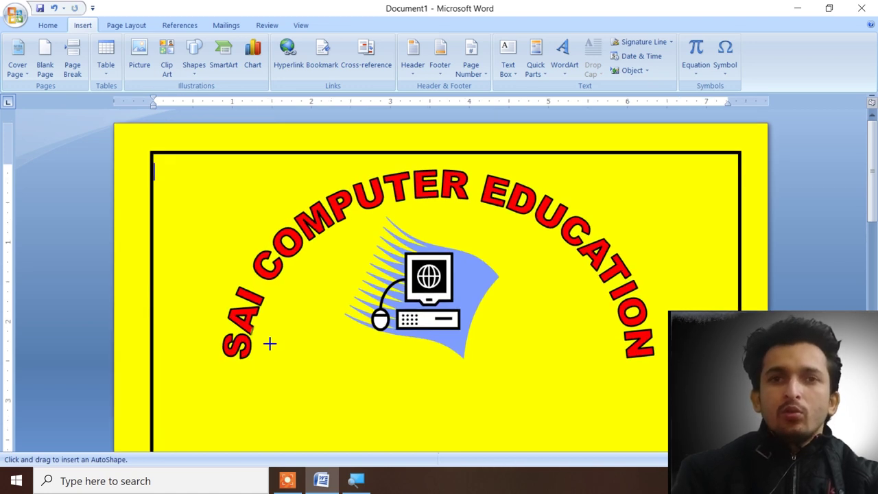
ctrl+scroll(277, 386, down, 1)
ctrl+scroll(277, 386, up, 1)
ctrl+scroll(277, 386, down, 1)
ctrl+scroll(277, 386, up, 1)
ctrl+scroll(279, 383, up, 1)
ctrl+scroll(279, 383, down, 1)
ctrl+scroll(279, 383, up, 1)
ctrl+scroll(279, 383, up, 1)
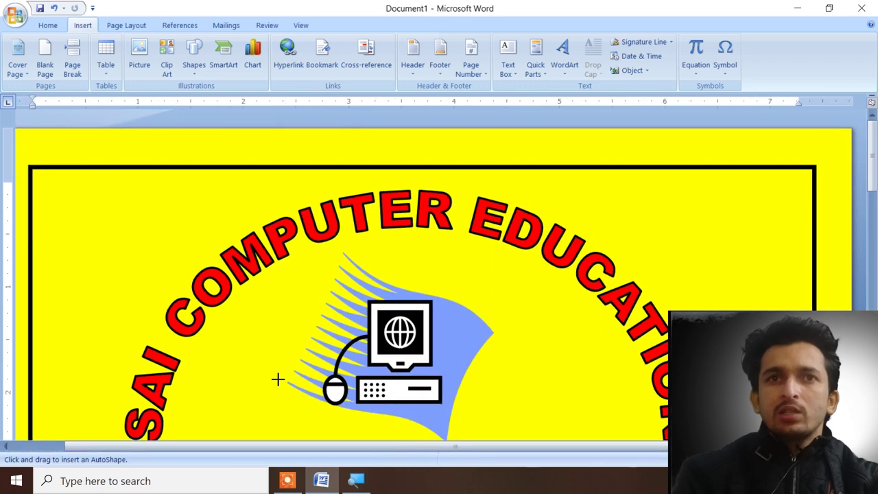
ctrl+scroll(278, 379, down, 1)
ctrl+scroll(278, 380, down, 1)
ctrl+scroll(277, 379, down, 1)
ctrl+scroll(277, 379, up, 1)
ctrl+scroll(277, 379, down, 1)
ctrl+scroll(278, 379, down, 2)
ctrl+scroll(278, 379, up, 3)
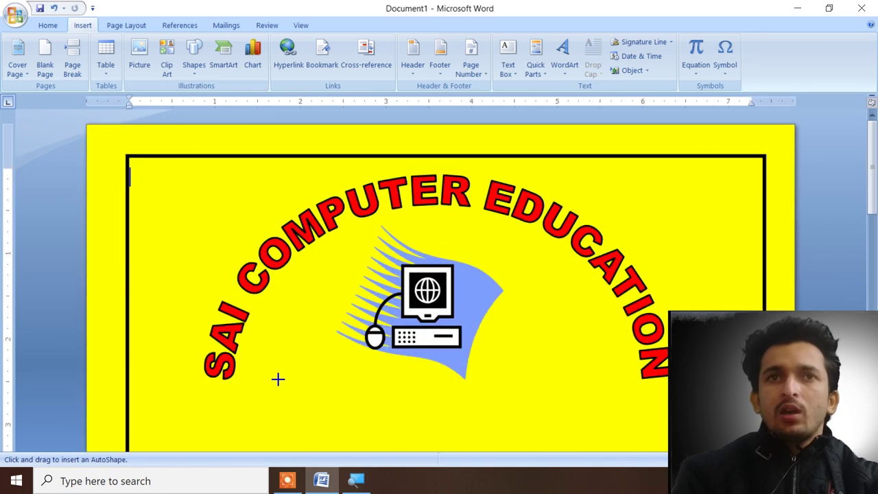
ctrl+scroll(278, 380, up, 1)
ctrl+scroll(278, 380, down, 2)
scroll(260, 359, down, 3)
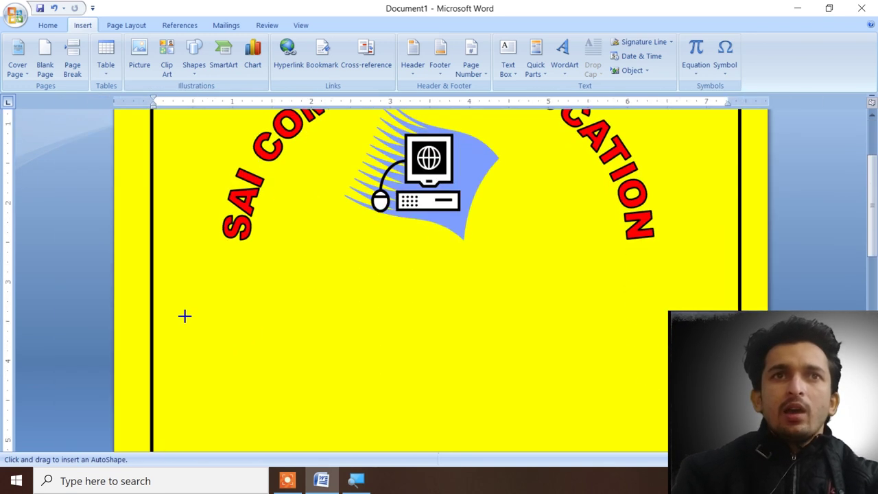
scroll(187, 314, up, 2)
scroll(210, 333, down, 1)
scroll(211, 335, up, 2)
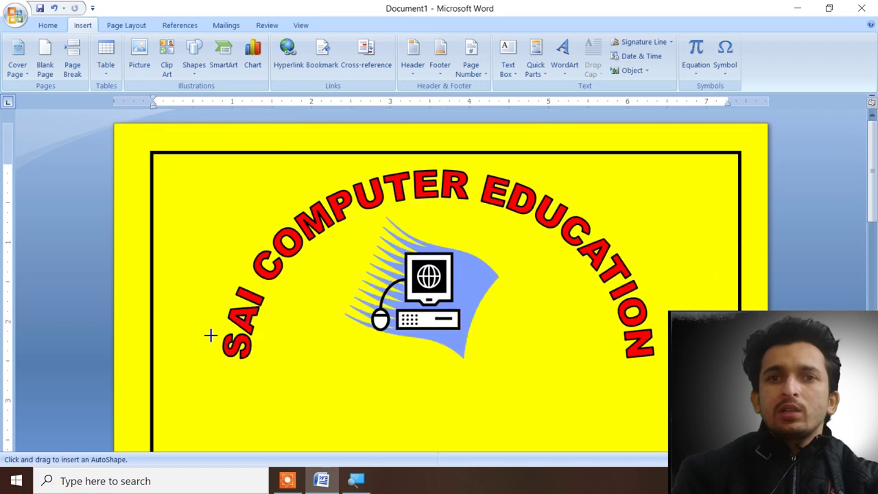
scroll(211, 339, down, 4)
scroll(212, 340, up, 3)
scroll(212, 341, down, 4)
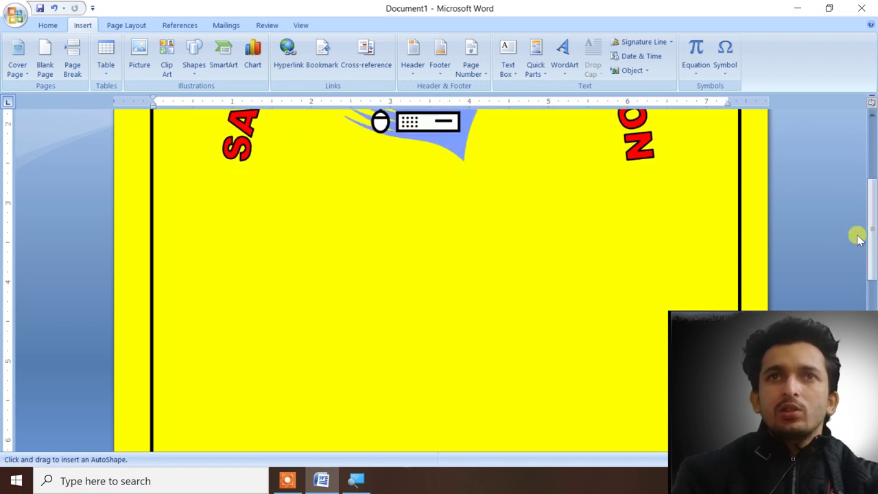
scroll(859, 238, up, 4)
scroll(236, 304, down, 3)
scroll(176, 320, up, 3)
scroll(179, 315, down, 2)
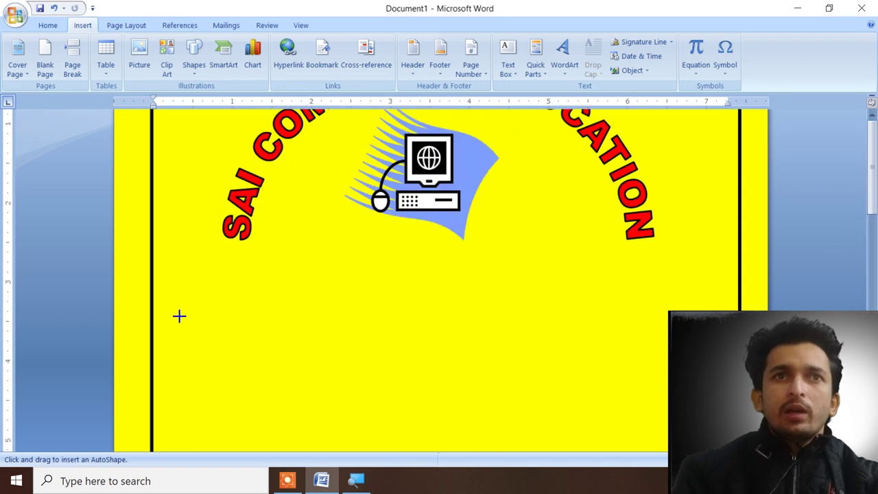
scroll(179, 315, up, 2)
scroll(179, 316, down, 5)
scroll(179, 315, up, 3)
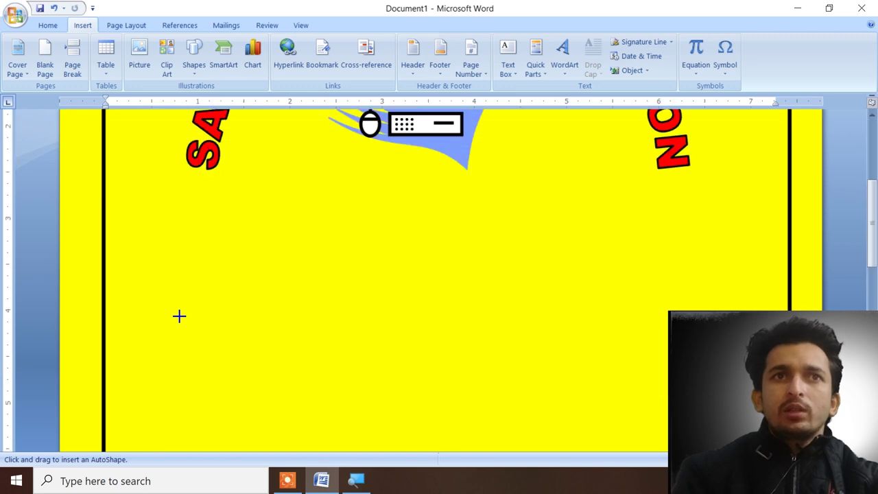
scroll(178, 315, up, 3)
Step: Draw a wide, slightly shortened rectangle across the page beneath the curved title and clipart
drag(104, 262, 791, 347)
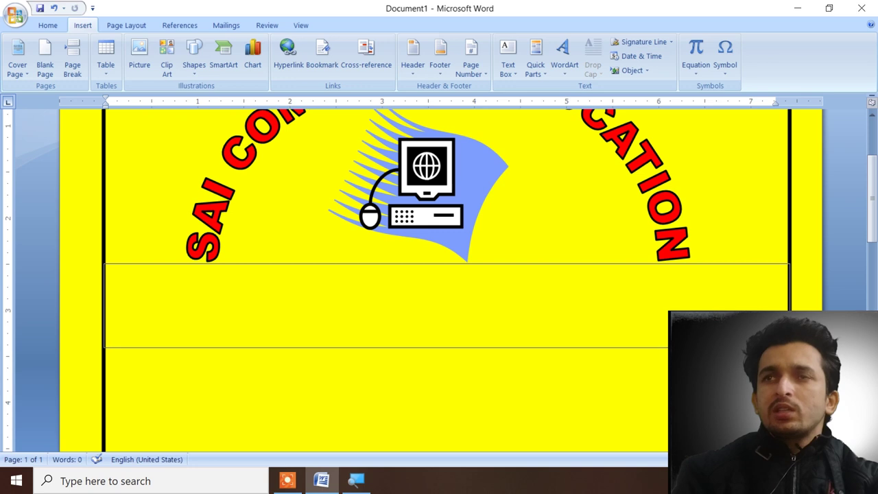
drag(790, 347, 788, 337)
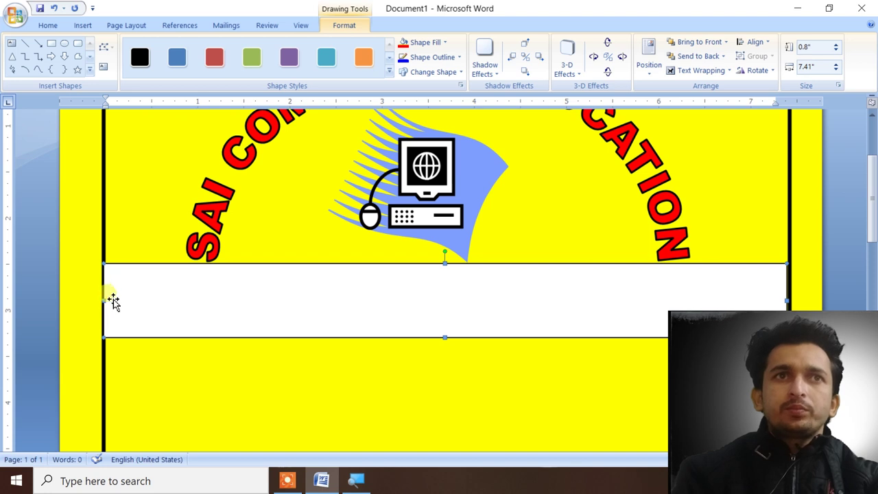
scroll(110, 308, up, 5)
scroll(102, 313, up, 5)
scroll(101, 313, down, 5)
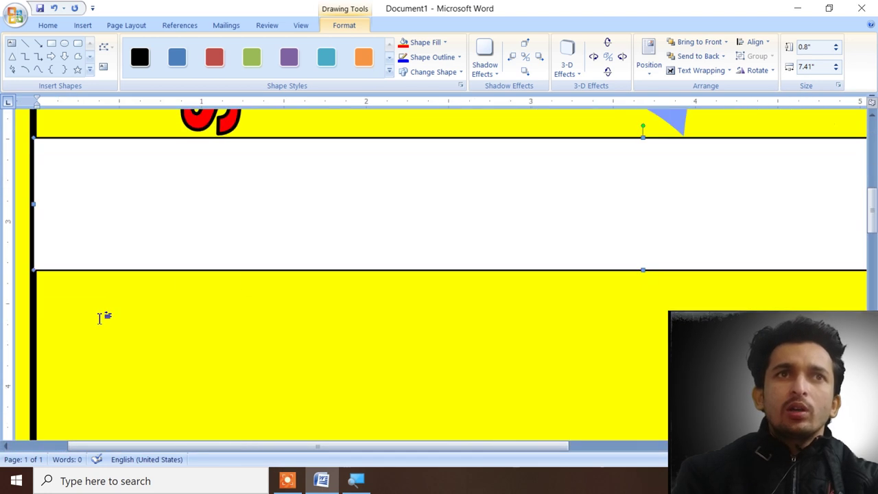
scroll(96, 318, up, 4)
scroll(94, 319, down, 2)
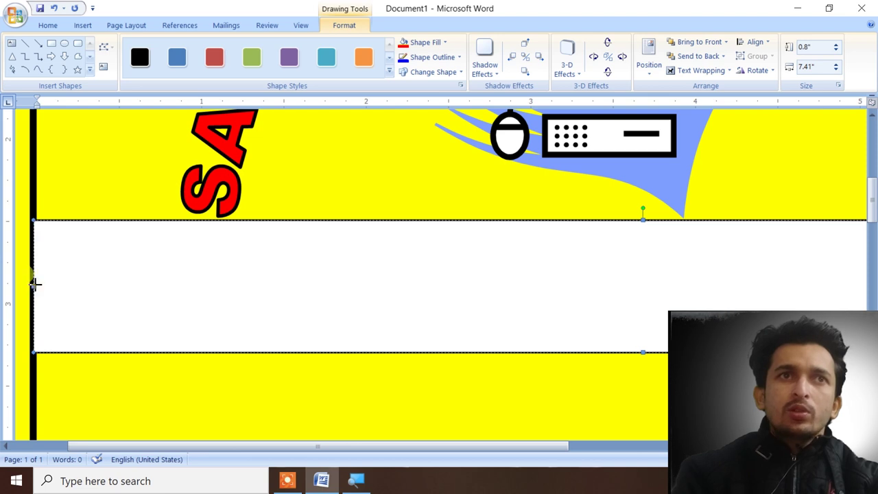
Step: Align the band's left edge with the border, giving a 0.8" by 7.38" band
drag(36, 284, 38, 285)
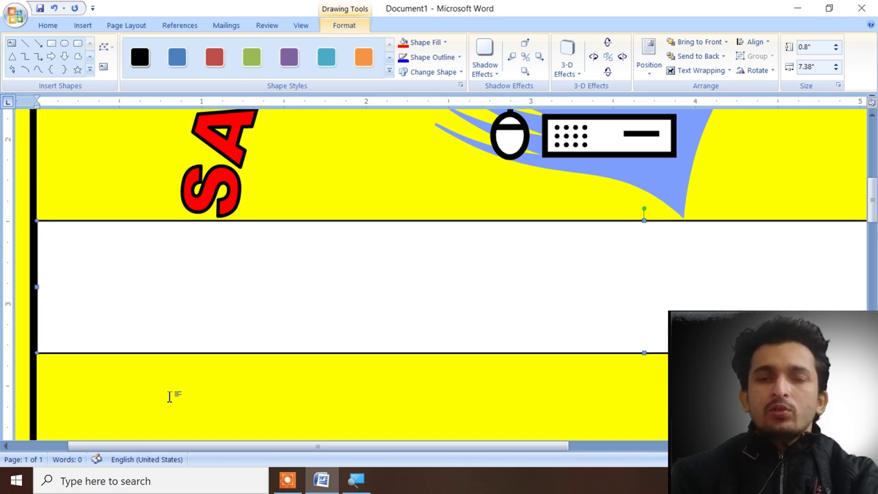
scroll(171, 399, down, 2)
scroll(171, 400, down, 1)
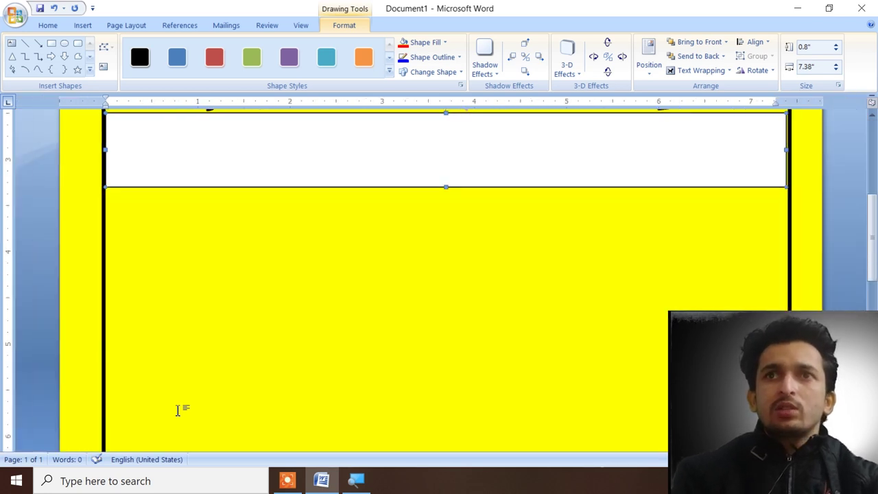
scroll(172, 407, down, 1)
scroll(248, 414, down, 3)
scroll(252, 417, up, 3)
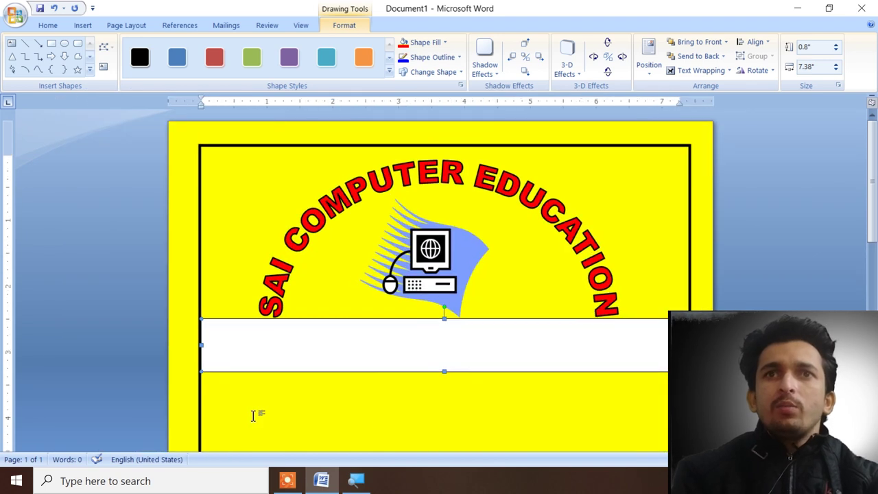
click(379, 418)
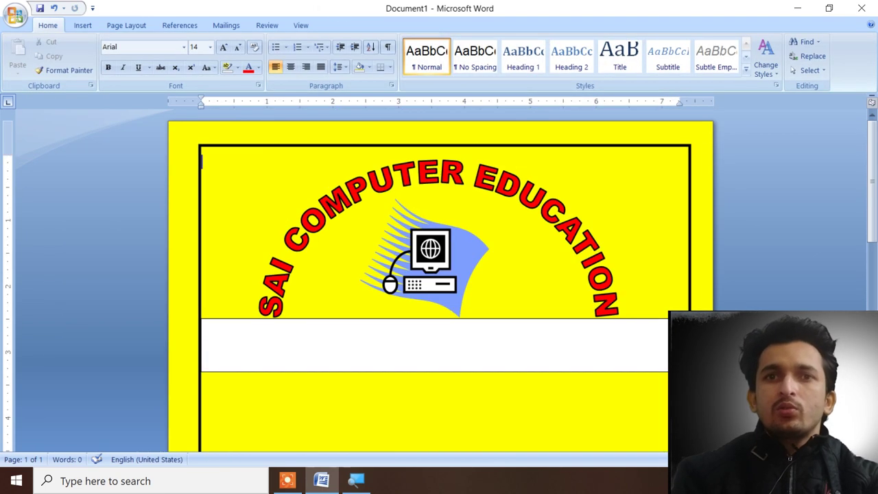
Step: Insert WordArt style 1 reading 'ADMISSION OPEN' near the top of the poster
click(305, 353)
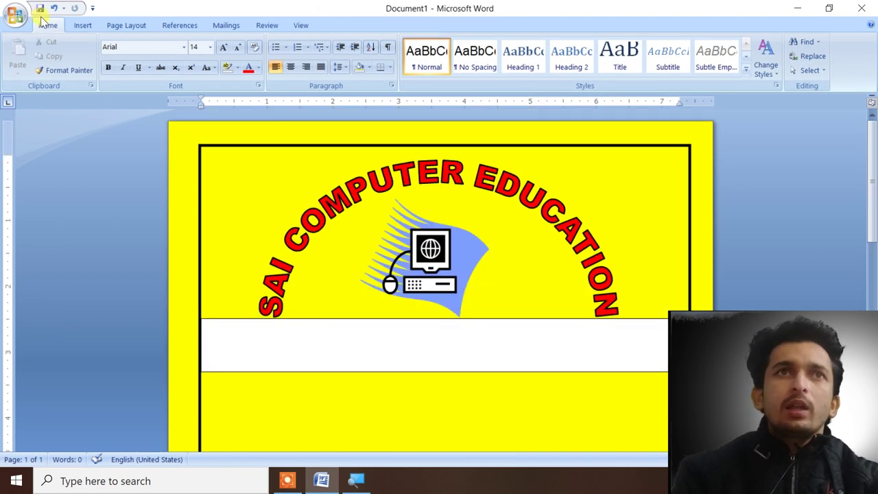
click(83, 25)
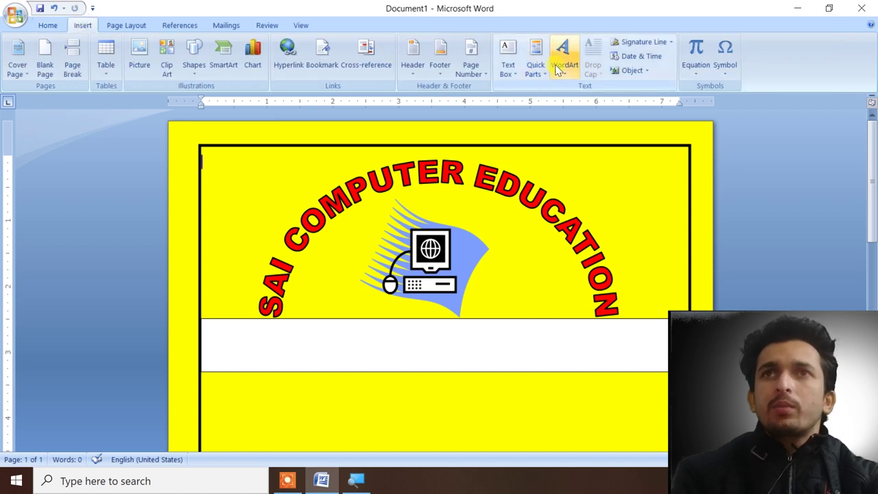
click(561, 65)
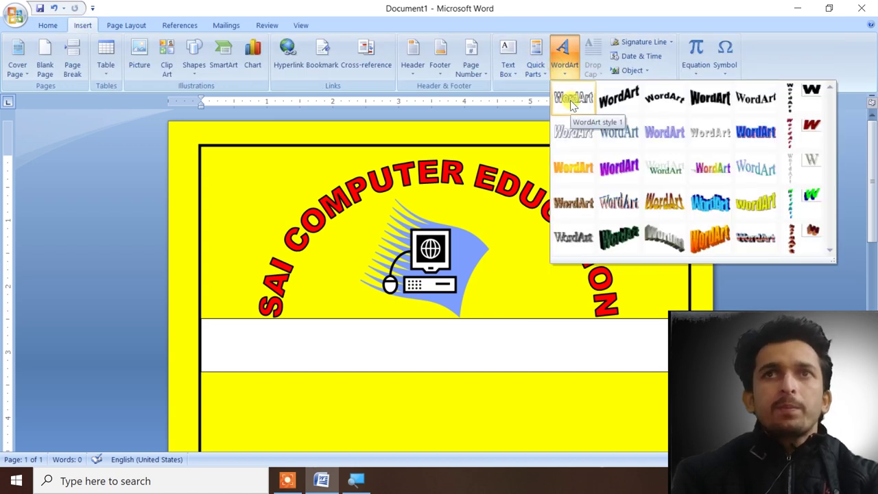
click(573, 100)
key(BackSpace)
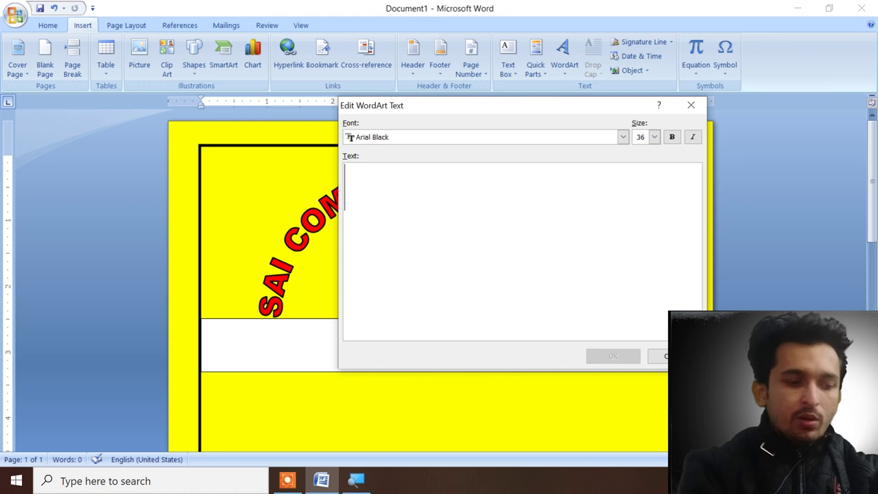
text(AD)
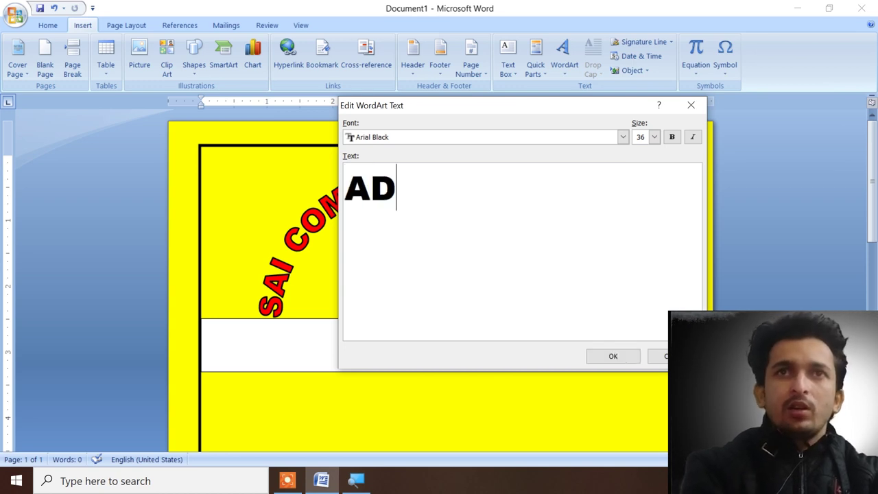
text(MISSION OPE)
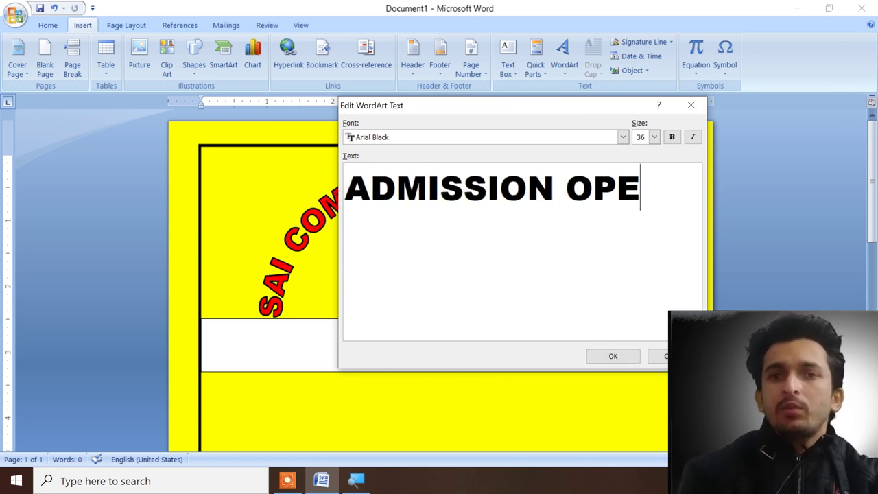
text(N)
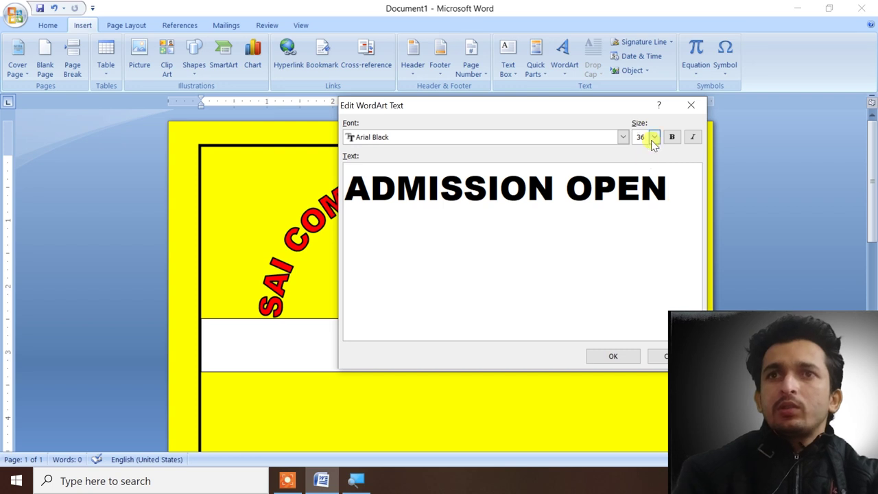
click(614, 356)
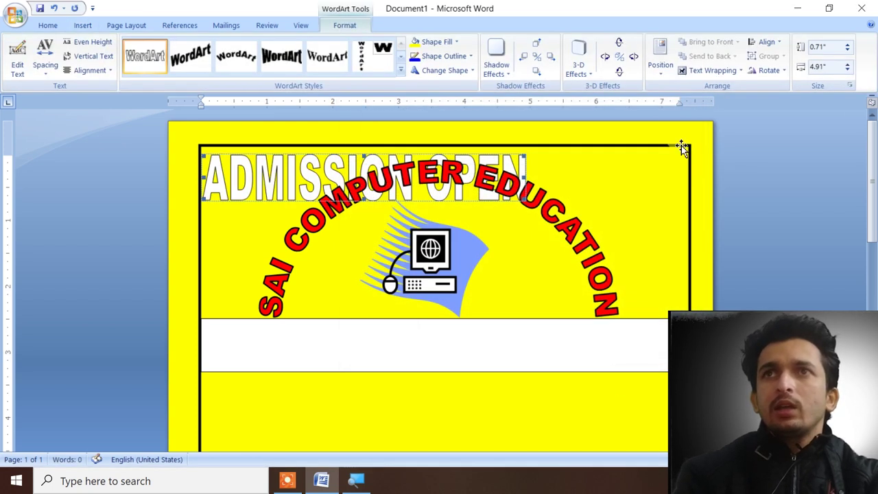
Step: Set ADMISSION OPEN to In Front of Text, move it into the white band and widen it
click(712, 71)
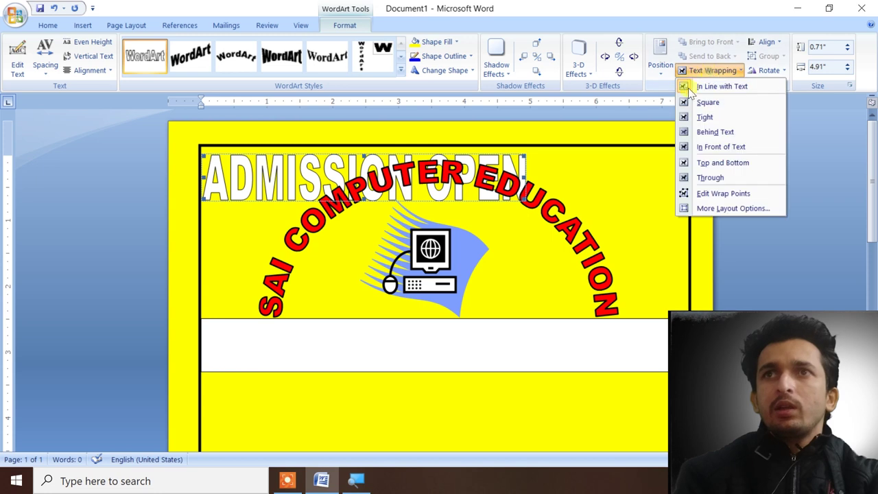
click(720, 146)
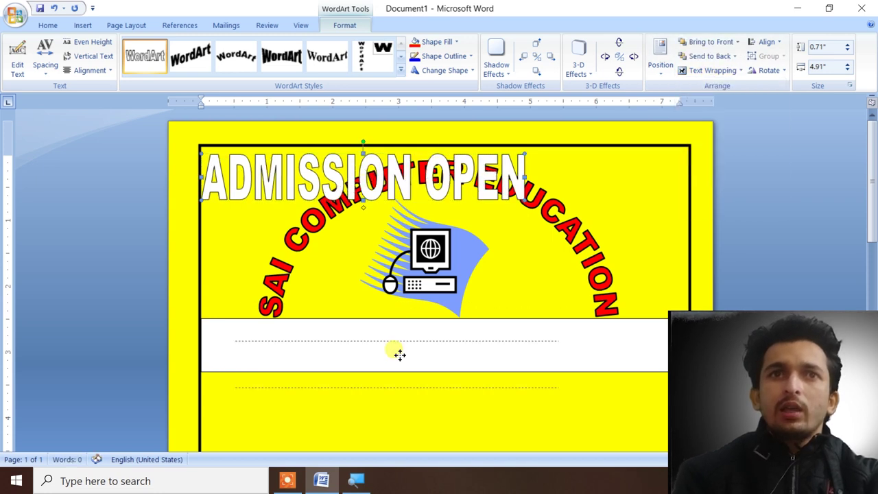
drag(400, 354, 405, 339)
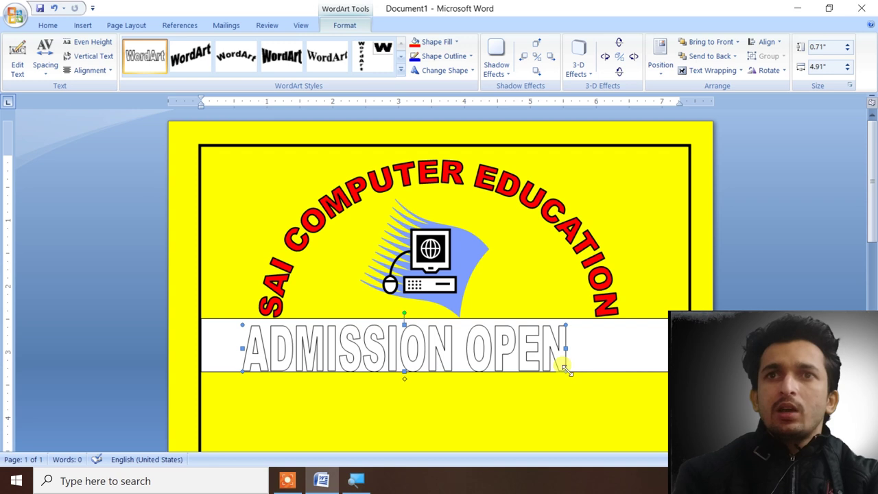
drag(567, 371, 659, 364)
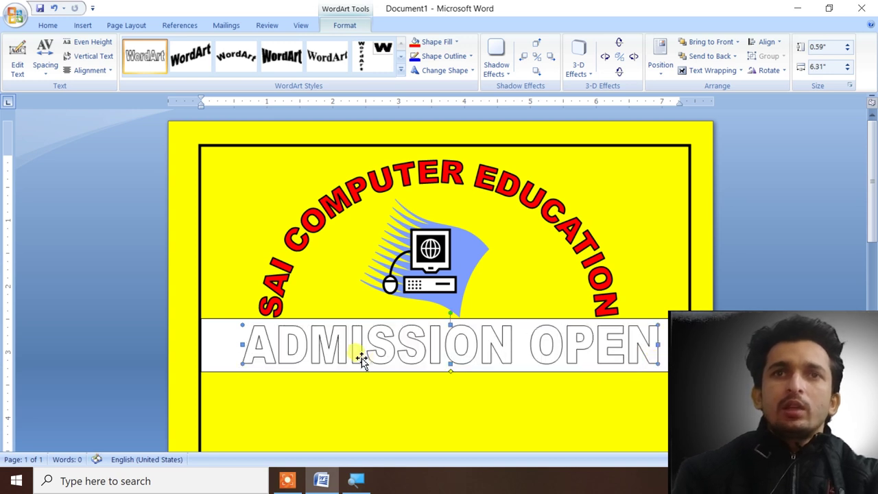
Step: Fill the ADMISSION OPEN letters solid black
click(425, 345)
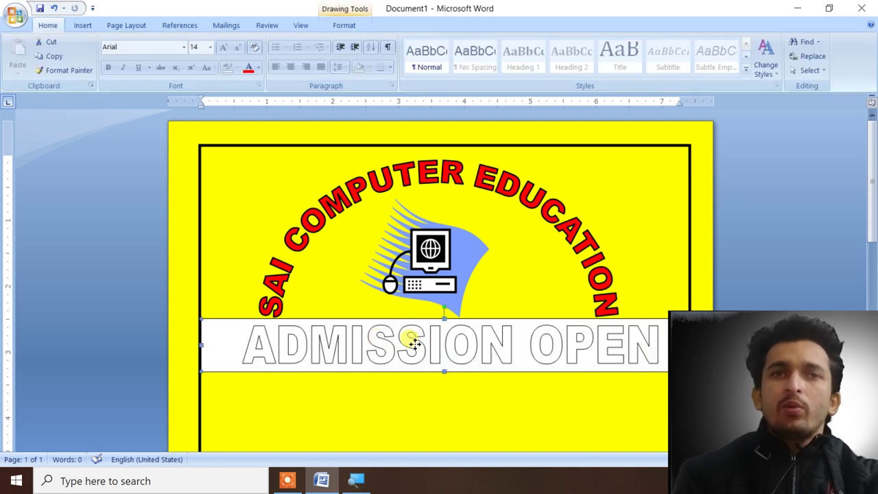
click(414, 343)
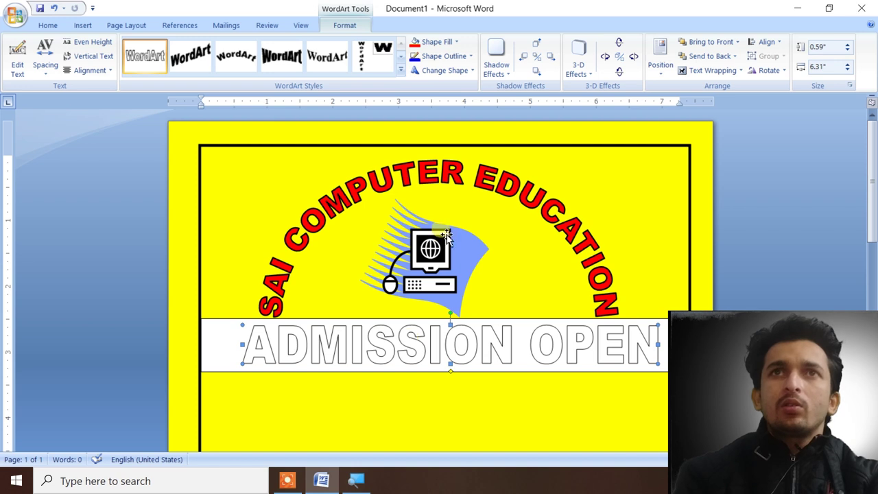
click(434, 41)
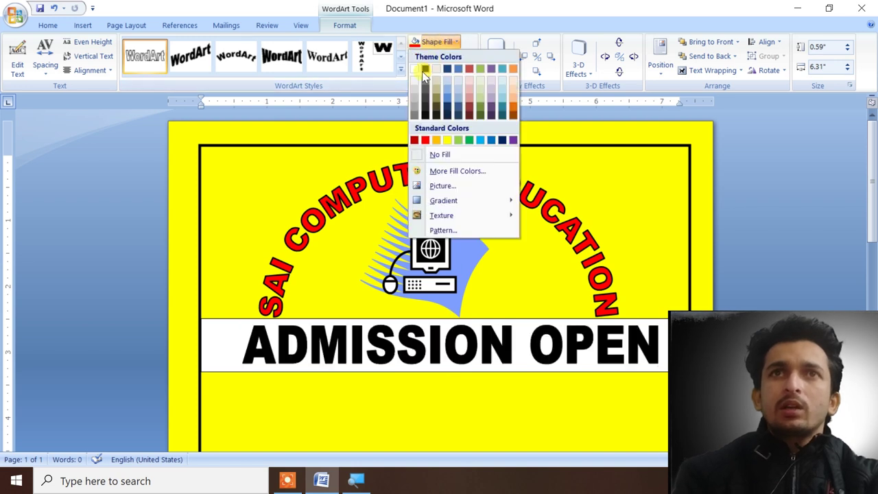
click(424, 70)
click(401, 415)
scroll(412, 412, down, 5)
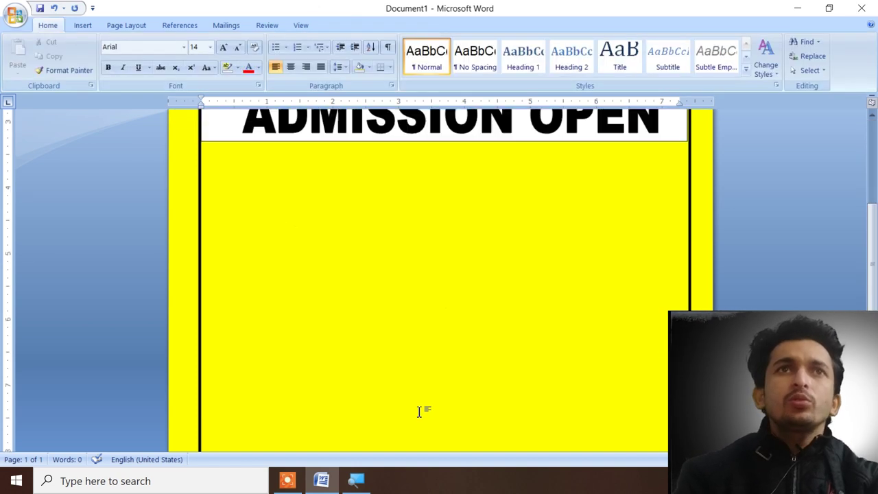
Step: Draw a long white rectangle below ADMISSION OPEN, extending to the right border
click(83, 26)
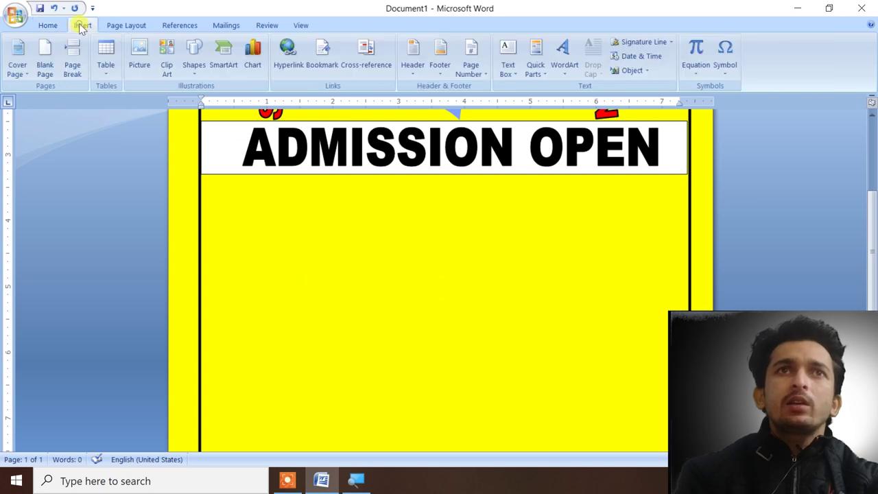
click(195, 67)
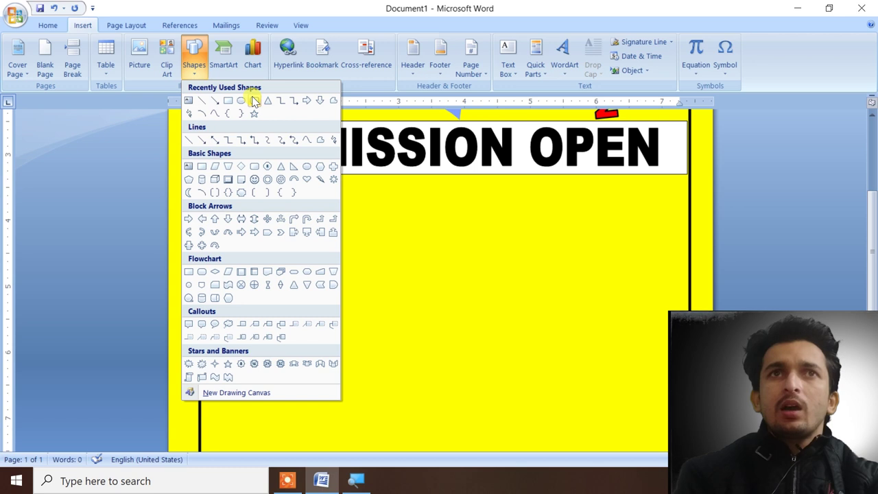
click(231, 101)
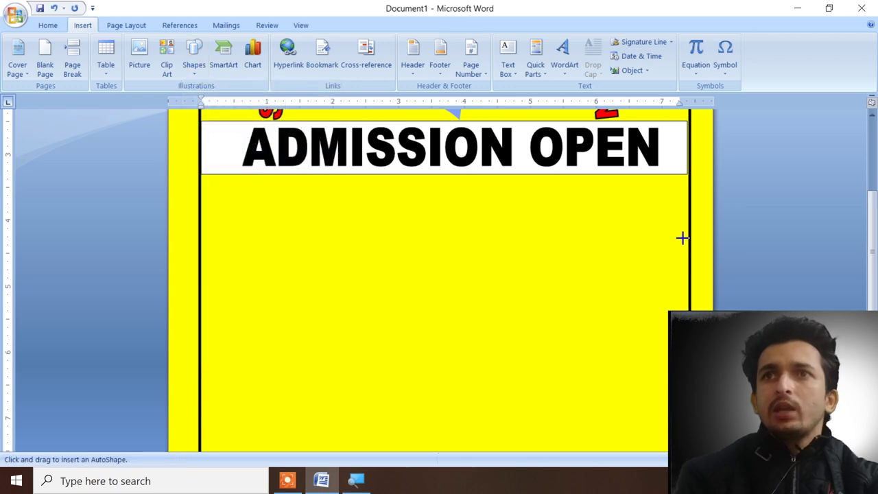
drag(687, 234, 430, 260)
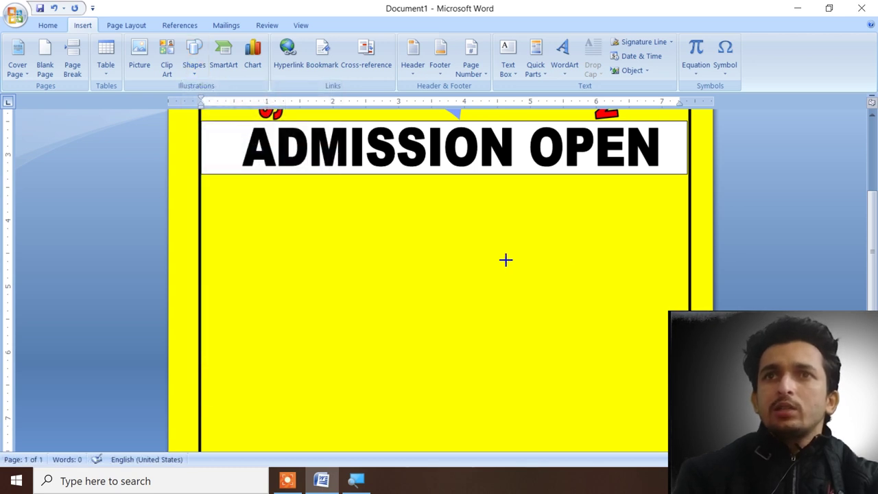
drag(430, 260, 445, 264)
click(590, 299)
Step: Select and check the new white bar's placement below the heading
scroll(569, 309, up, 3)
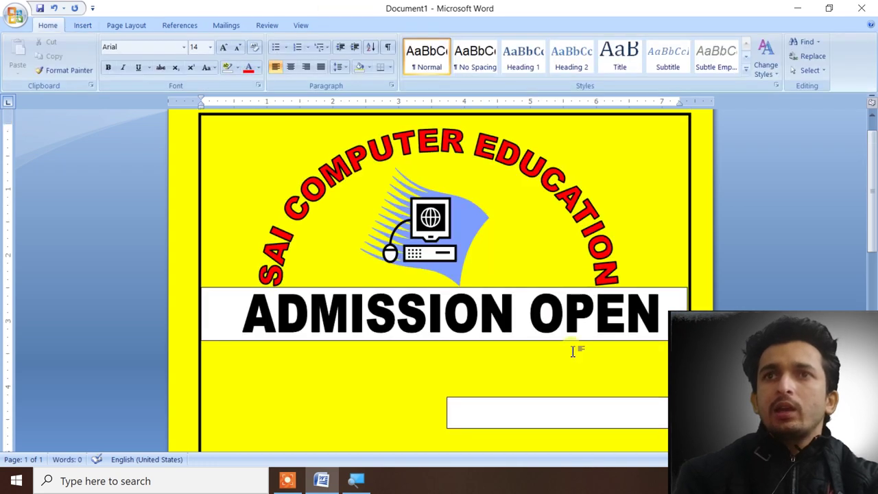
click(620, 357)
scroll(630, 351, up, 1)
scroll(631, 346, up, 1)
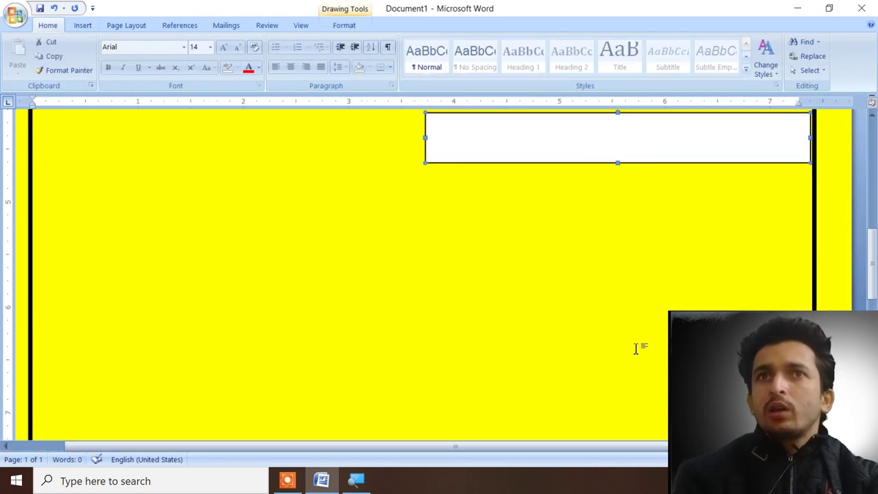
scroll(655, 335, up, 4)
scroll(752, 290, down, 2)
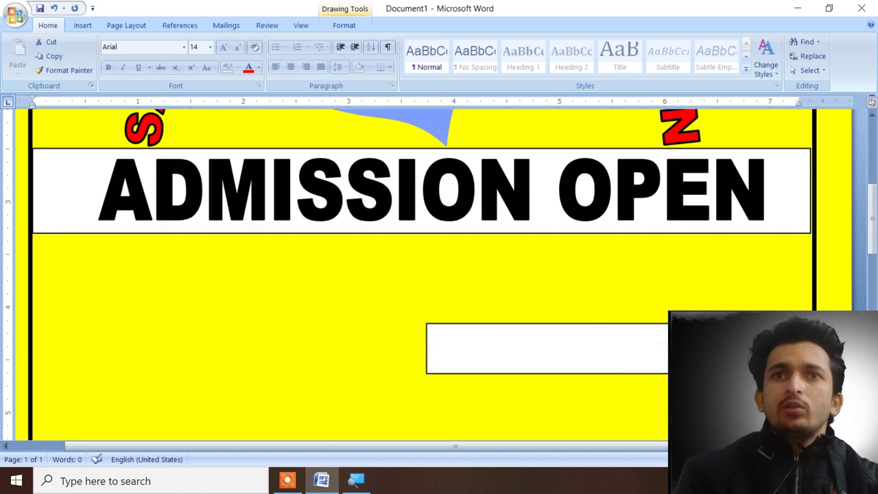
click(648, 412)
scroll(648, 412, up, 3)
scroll(648, 413, down, 3)
scroll(628, 369, up, 3)
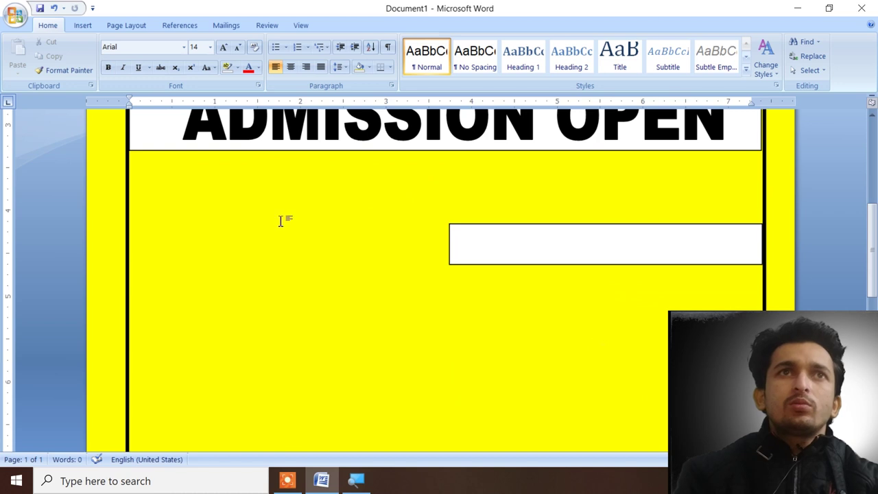
click(76, 25)
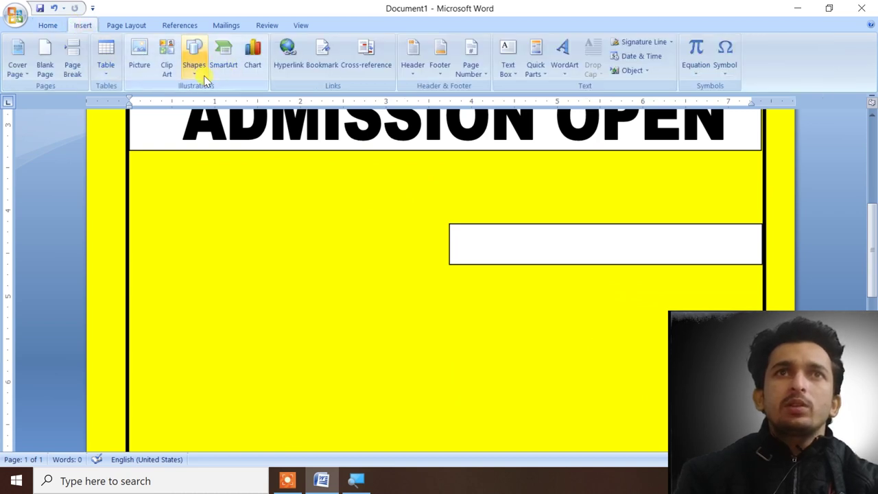
Step: Draw a 0.68" white circle and nudge it over the white bar's left end
click(195, 68)
click(241, 101)
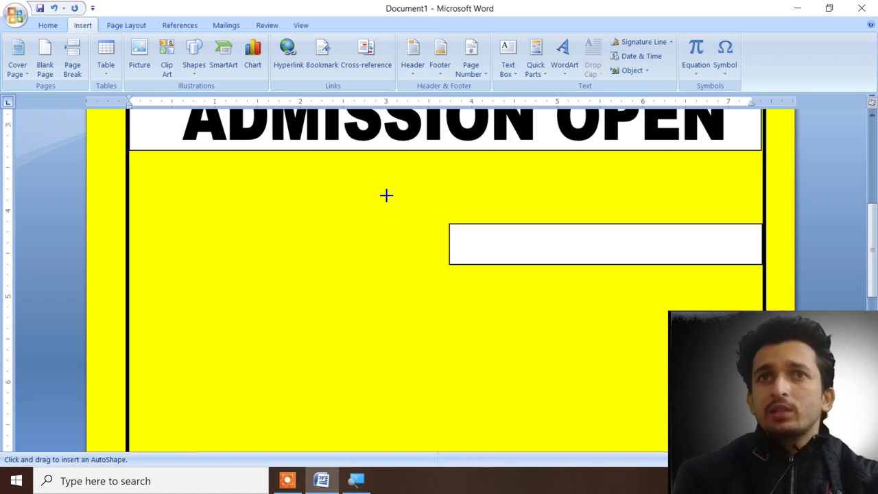
drag(421, 218, 449, 265)
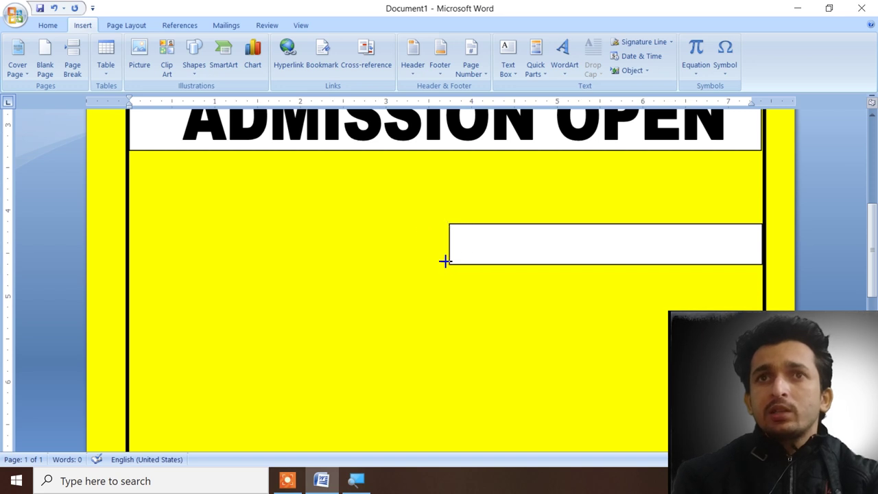
drag(445, 260, 467, 274)
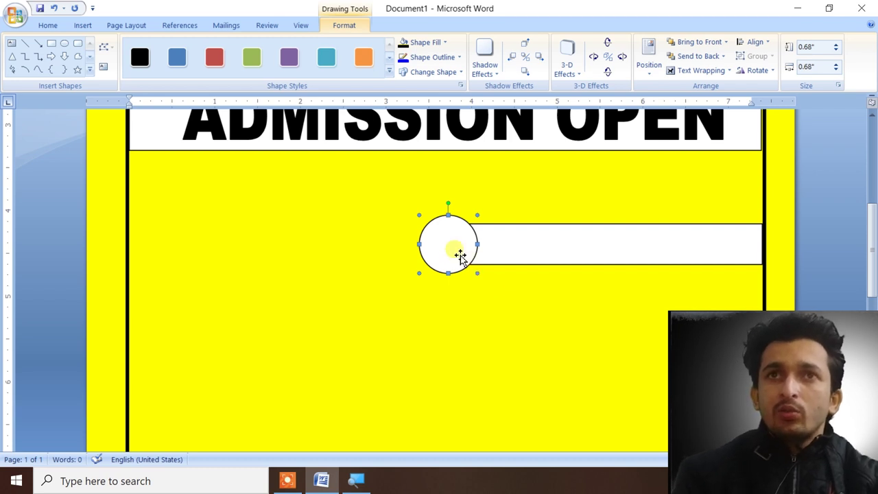
drag(451, 251, 452, 254)
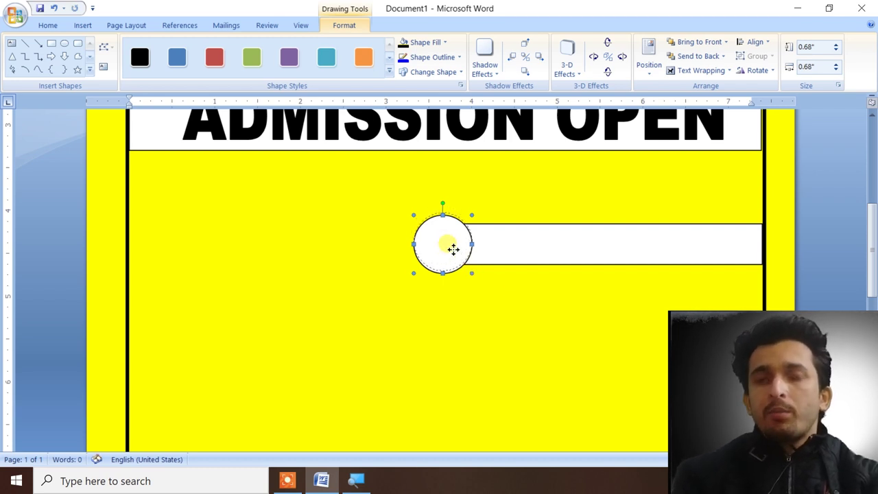
drag(450, 247, 456, 252)
key(ctrl+Right)
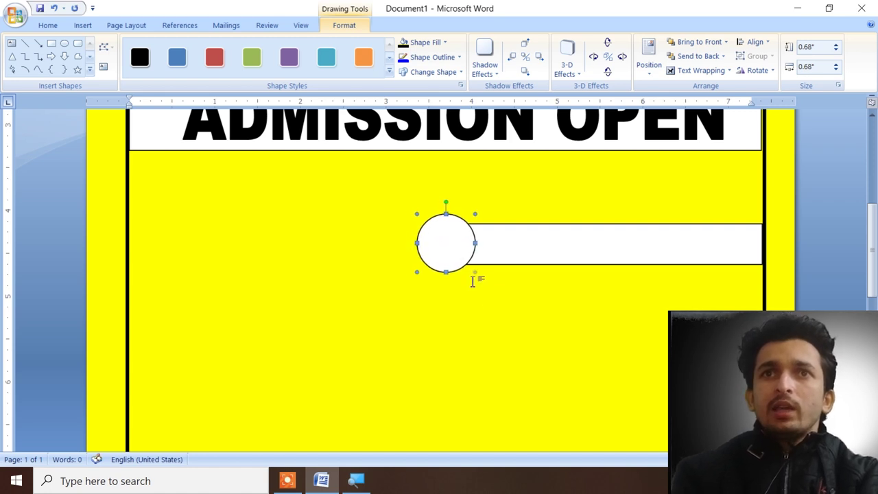
click(486, 297)
scroll(470, 319, down, 5)
scroll(486, 307, down, 1)
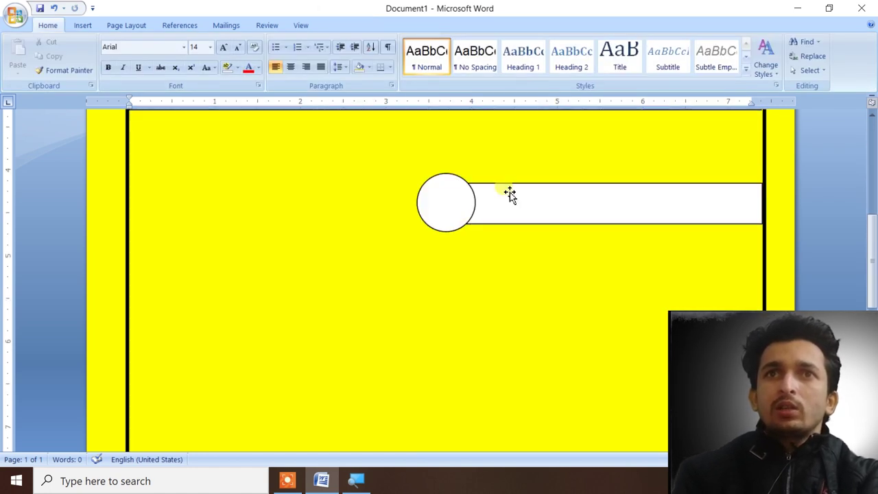
Step: Select the circle and the white bar behind it together
click(510, 192)
click(447, 194)
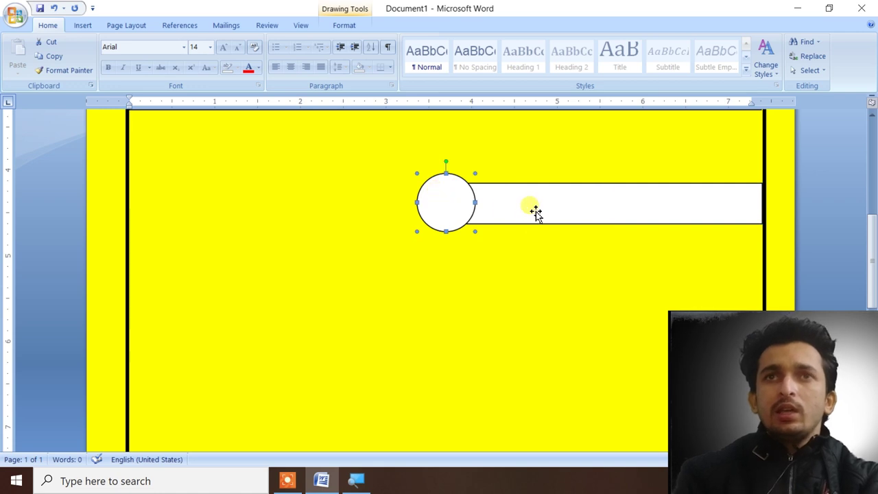
scroll(498, 312, up, 4)
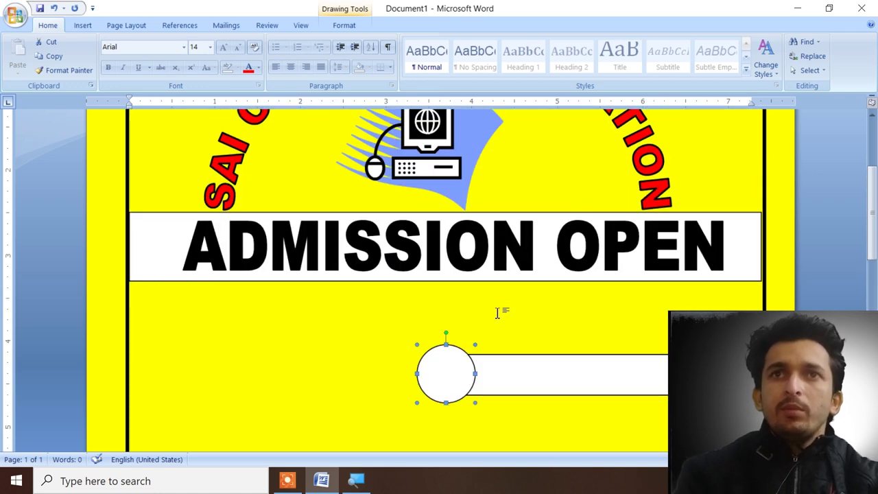
scroll(497, 313, down, 3)
scroll(500, 313, up, 1)
shift+click(578, 302)
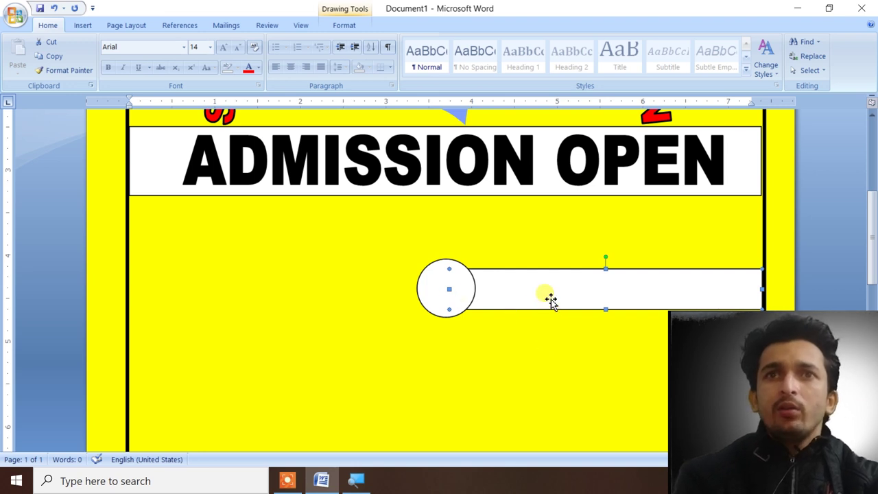
click(431, 288)
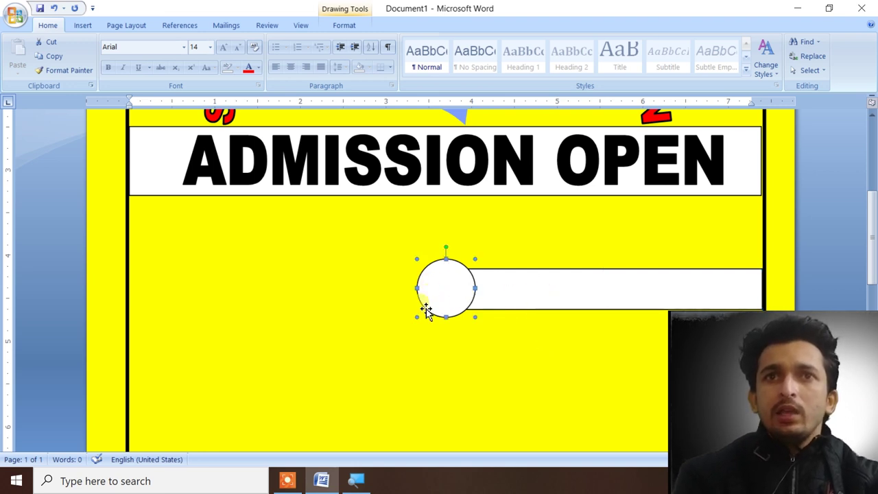
click(530, 290)
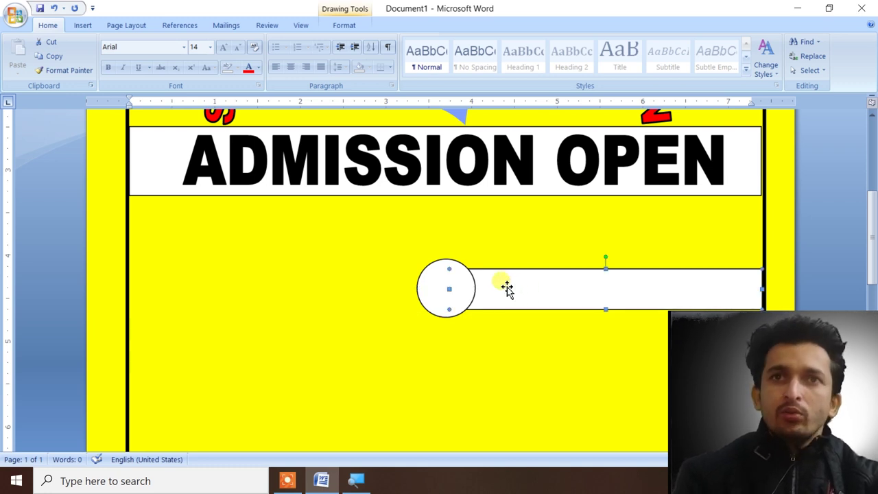
click(534, 354)
scroll(535, 354, up, 5)
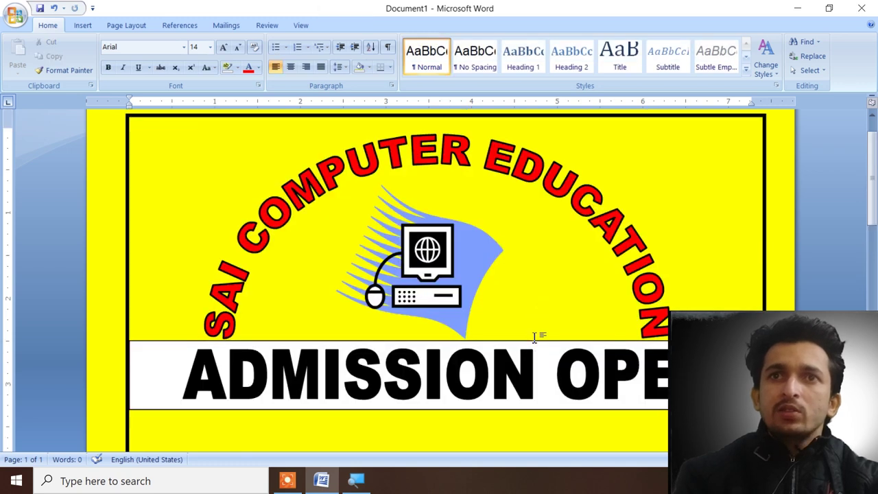
scroll(533, 337, down, 4)
Step: Group the selected circle and bar into one object via Grouping > Group
click(584, 340)
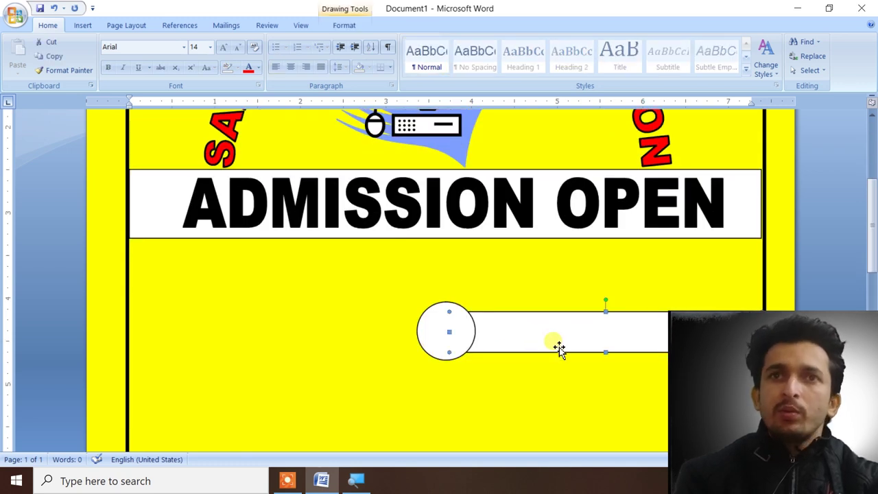
right_click(433, 343)
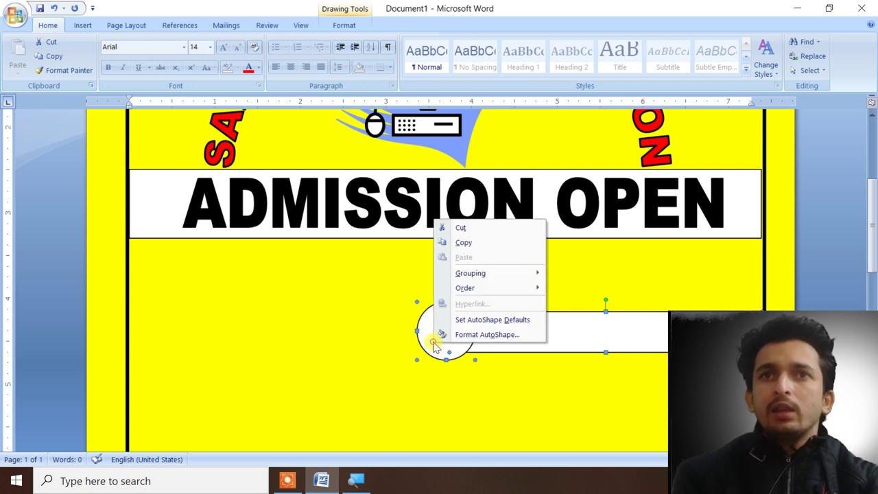
mouse_move(511, 280)
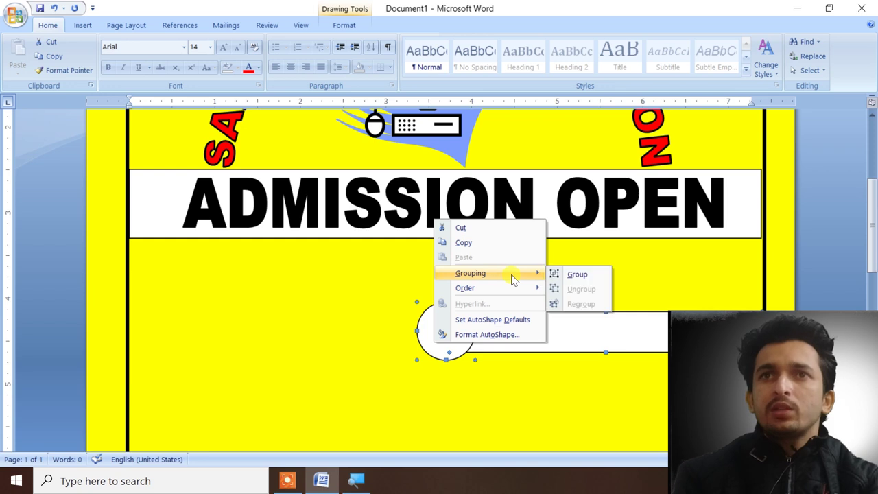
click(575, 275)
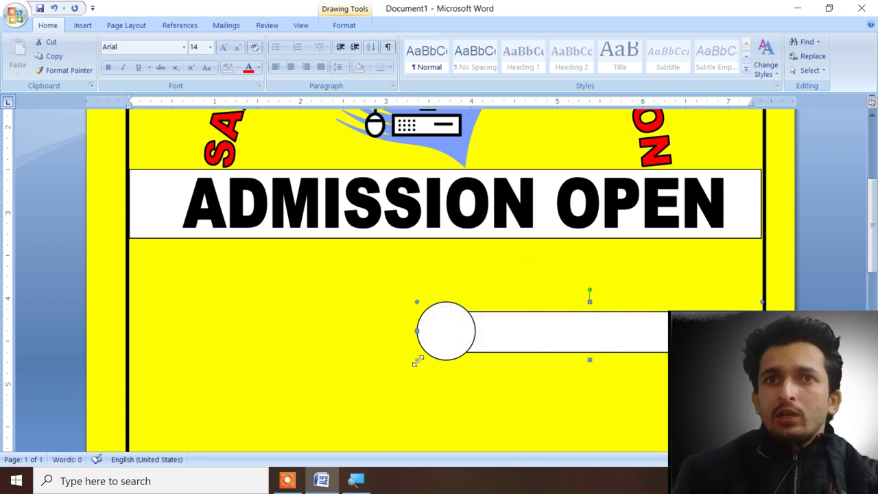
Step: Slide the grouped circle-and-bar shape left into place beneath the title
drag(417, 358, 292, 377)
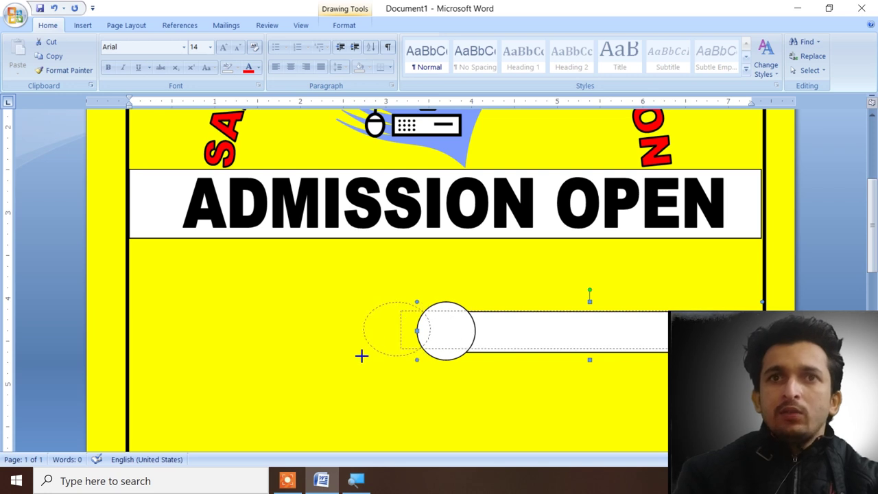
drag(291, 378, 291, 377)
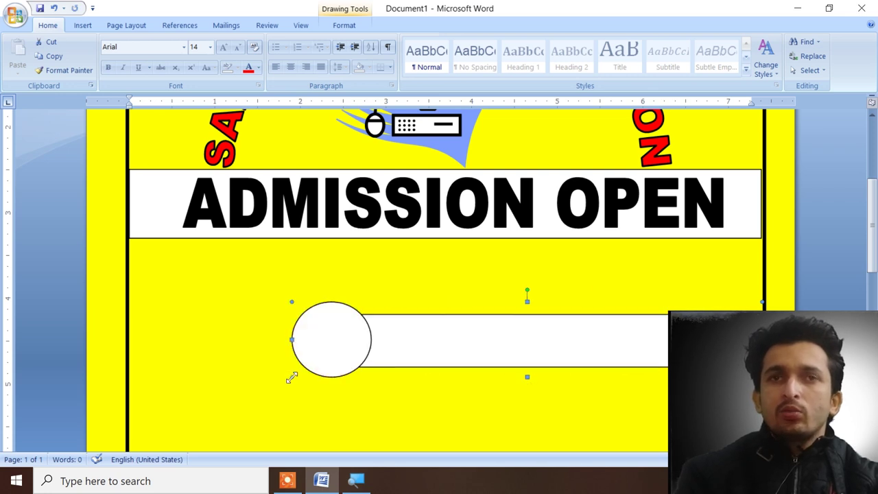
scroll(446, 275, down, 2)
scroll(448, 294, down, 3)
ctrl+scroll(454, 304, down, 3)
ctrl+scroll(450, 320, down, 2)
ctrl+scroll(451, 320, up, 1)
scroll(449, 417, down, 2)
scroll(449, 417, up, 2)
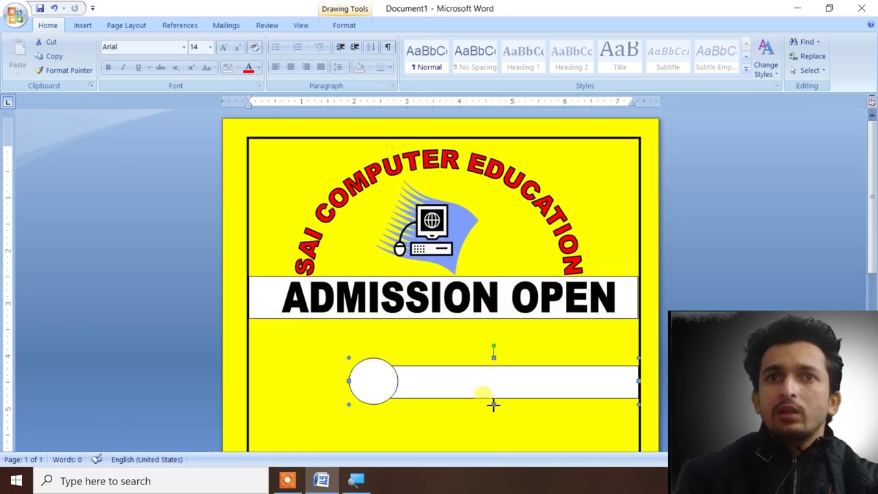
click(453, 434)
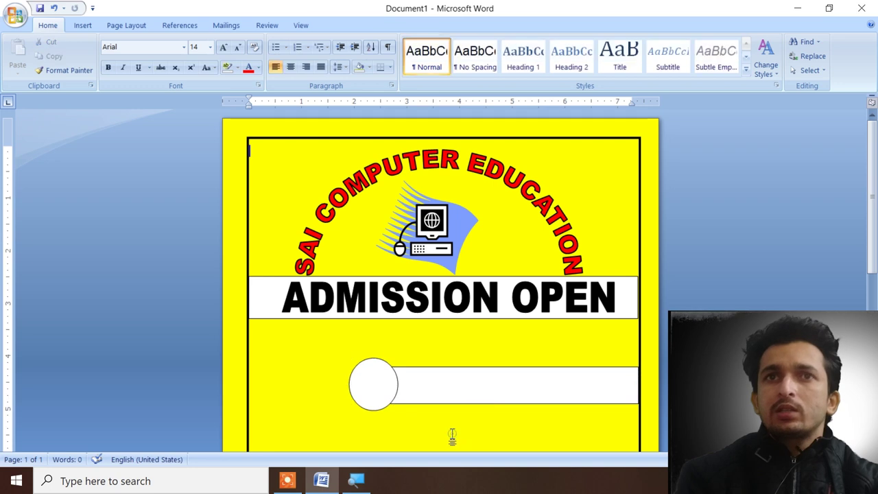
scroll(454, 432, down, 2)
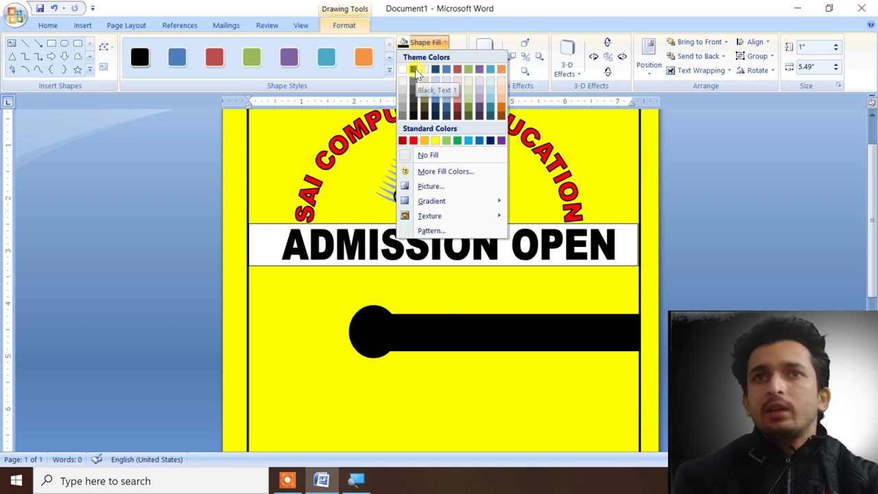
Step: Fill the grouped circle-and-bar shape solid black
click(417, 74)
click(403, 237)
scroll(427, 288, down, 3)
scroll(427, 289, up, 1)
click(437, 233)
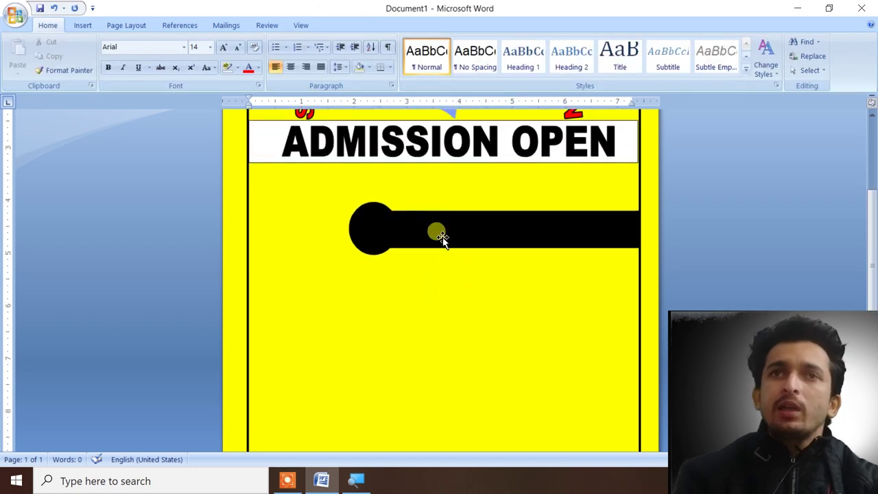
Step: Duplicate the black circle-and-bar shape into second and third bars stacked below
scroll(453, 222, down, 1)
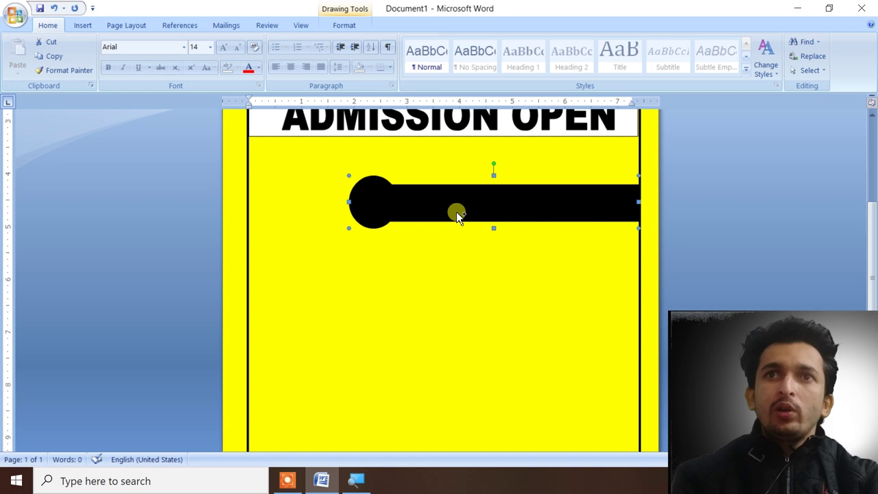
drag(456, 211, 461, 288)
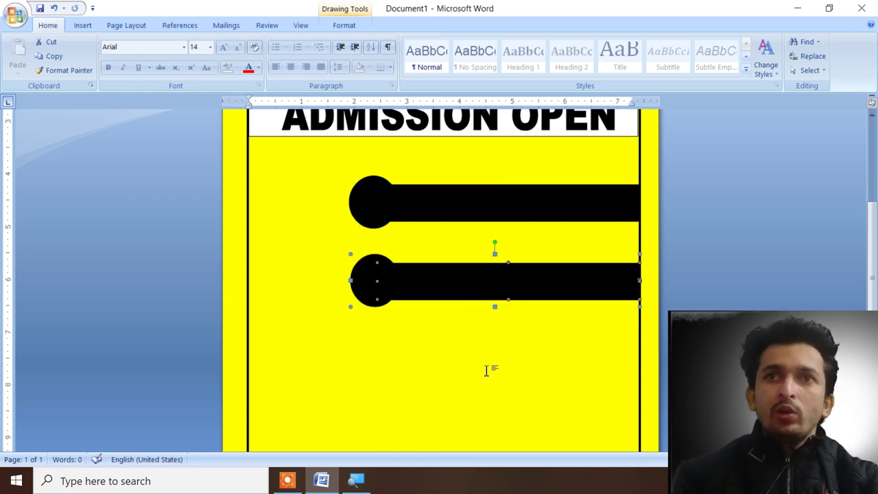
key(ctrl+d)
drag(503, 288, 491, 350)
Step: Add a fourth copy to complete the stack of four black bars
scroll(479, 405, down, 2)
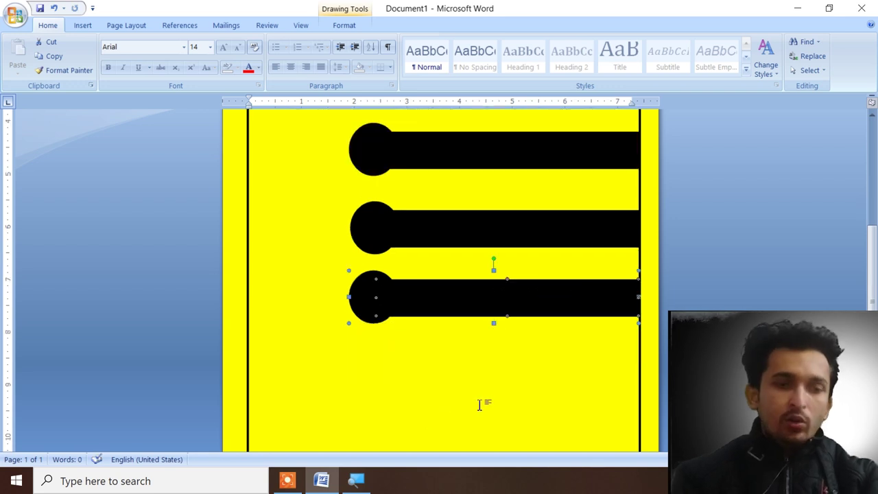
key(ctrl+d)
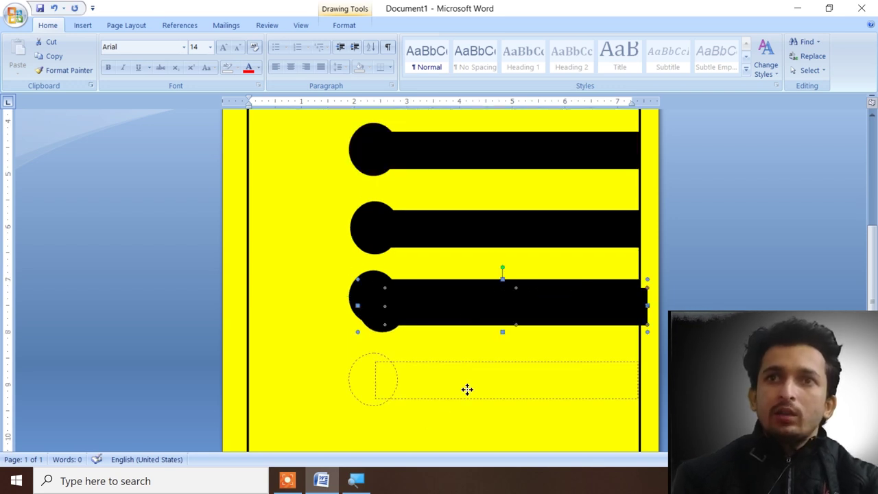
drag(466, 389, 468, 386)
scroll(467, 387, down, 2)
click(462, 391)
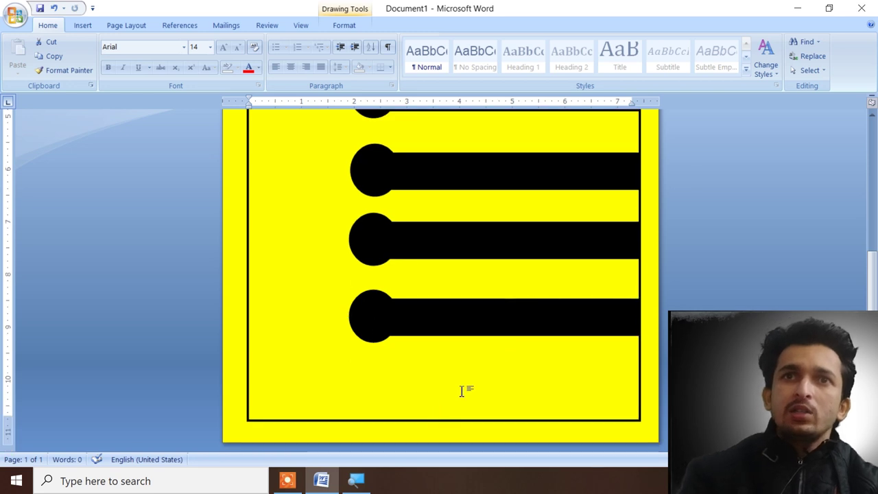
scroll(461, 390, up, 10)
scroll(462, 386, down, 5)
scroll(467, 396, down, 2)
scroll(466, 396, up, 6)
click(428, 266)
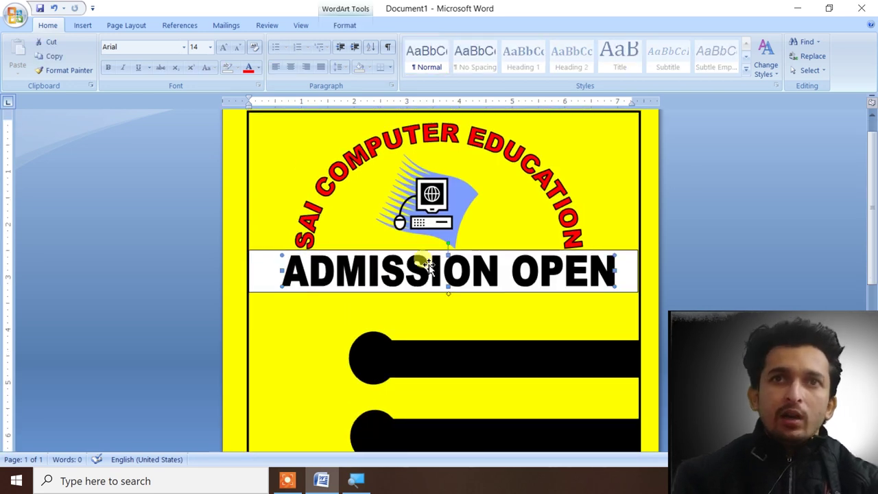
Step: Copy the ADMISSION OPEN WordArt onto the first bar and change its text to PHOTOSHOP
drag(462, 270, 465, 353)
right_click(473, 361)
click(327, 361)
right_click(327, 366)
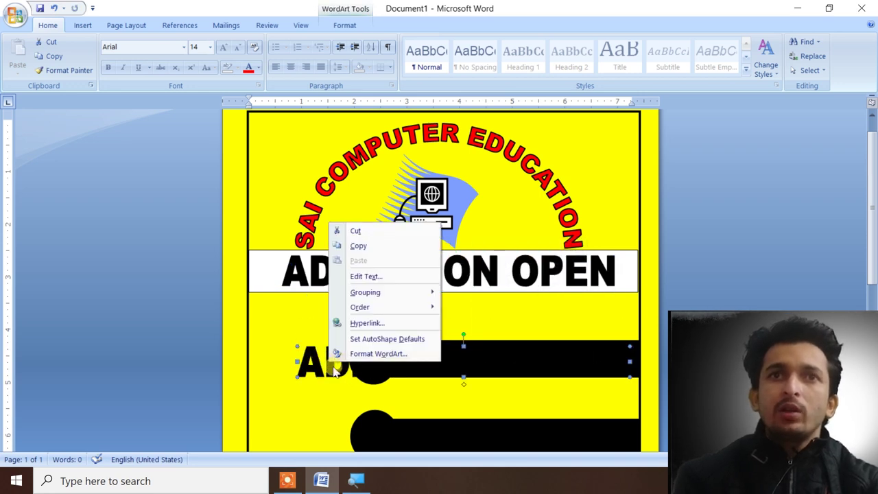
click(367, 275)
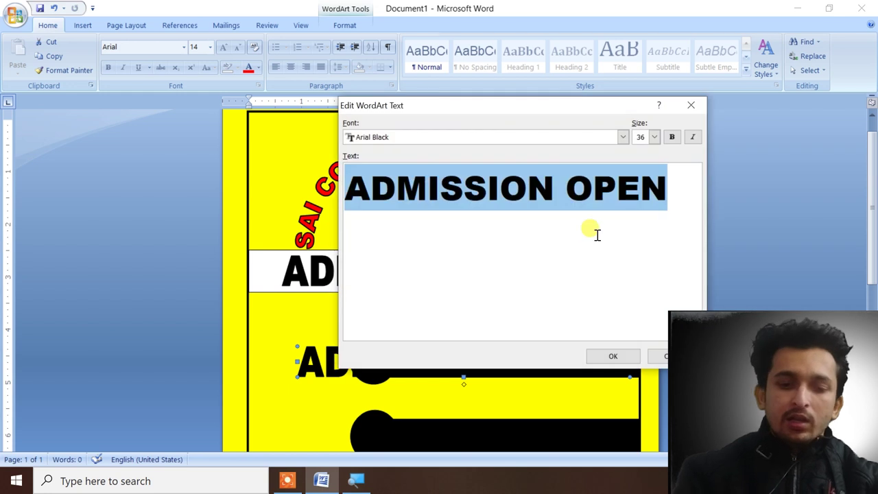
key(BackSpace)
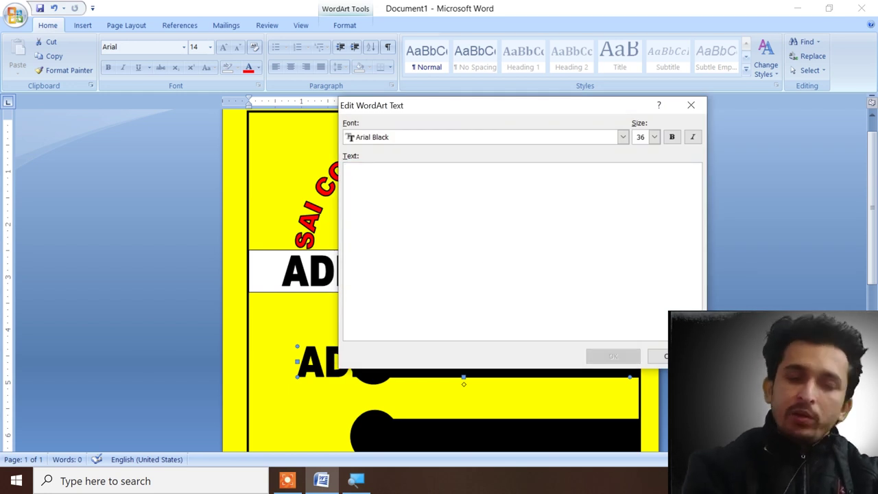
text(P)
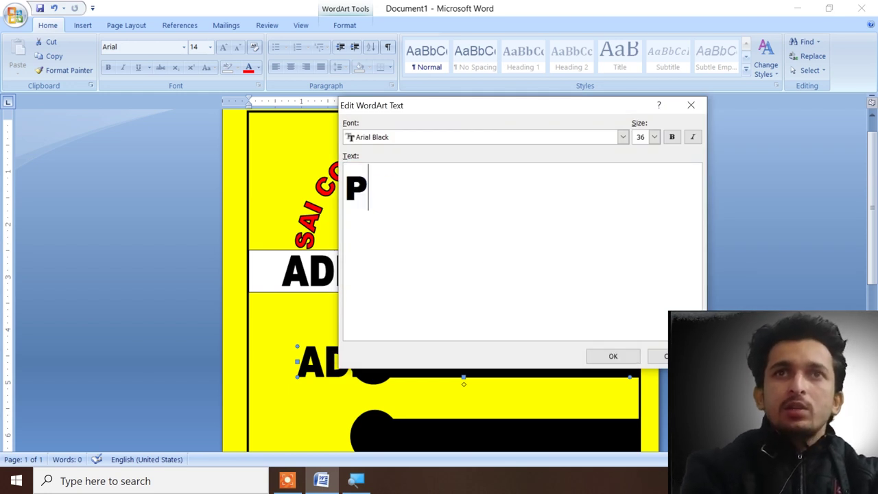
text(HOTOSHOP)
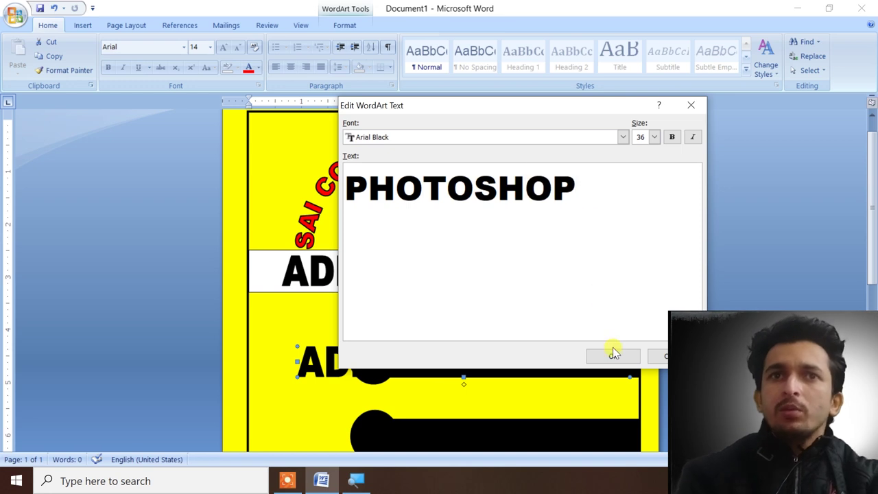
click(613, 355)
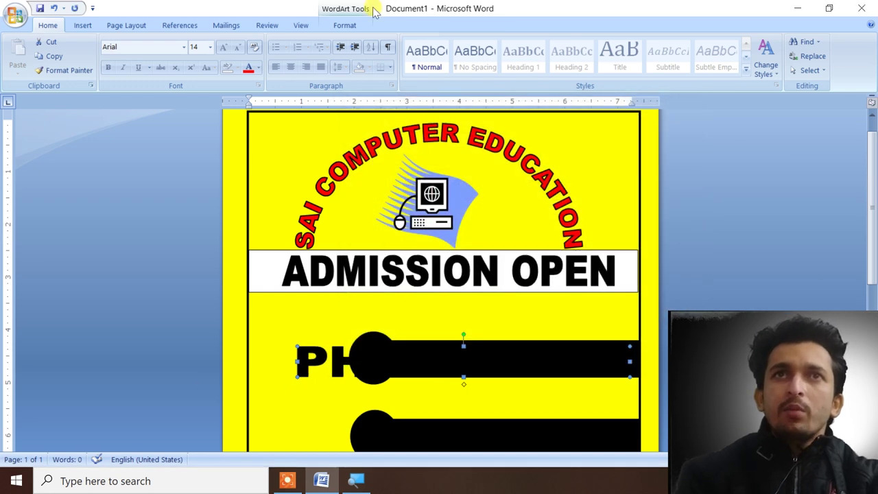
Step: Fill PHOTOSHOP white and resize it to 0.46" by 4.26" beside the circle
click(344, 25)
click(432, 42)
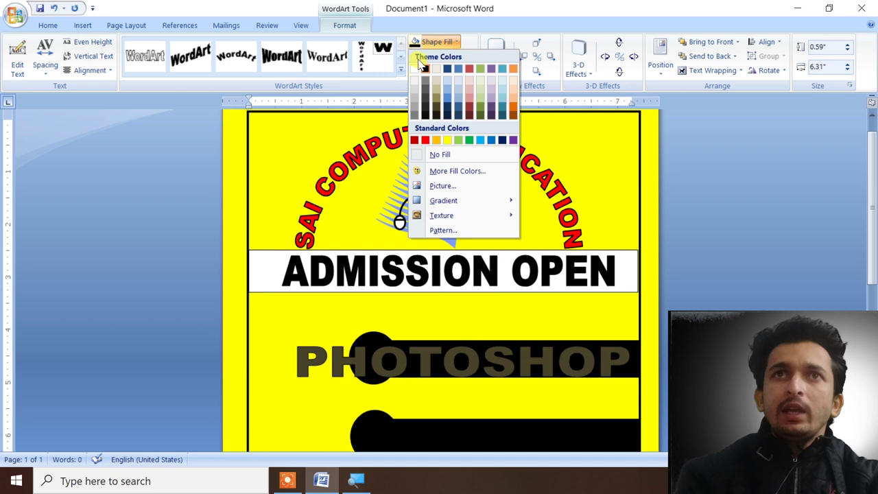
click(414, 69)
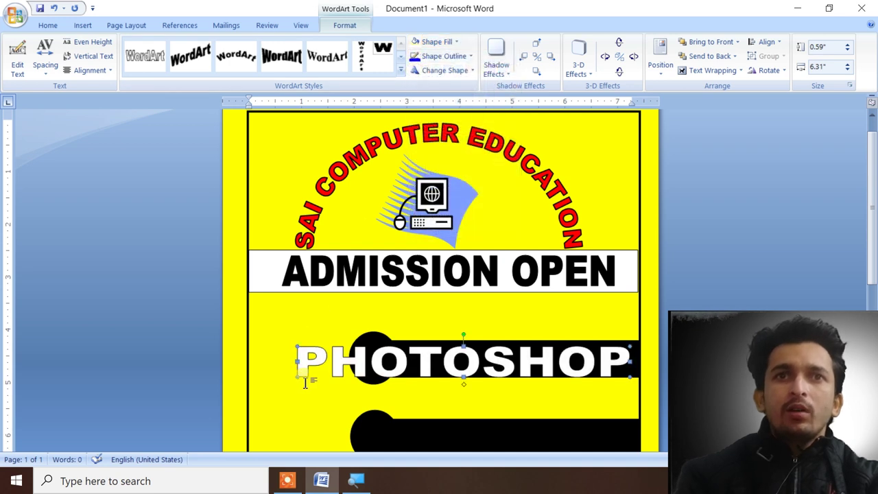
click(390, 362)
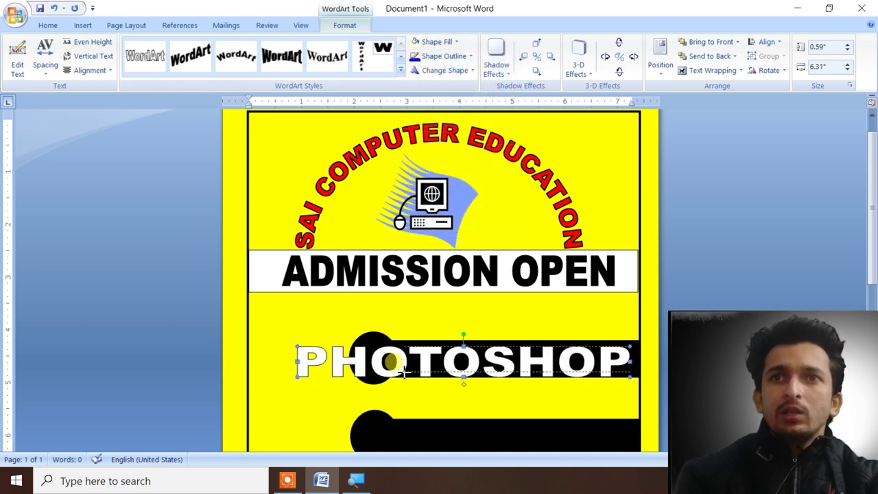
drag(407, 371, 402, 370)
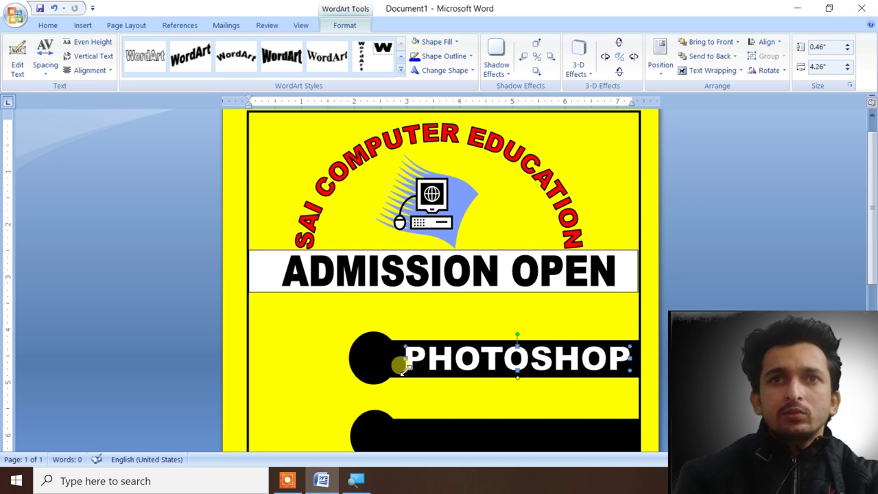
click(454, 399)
scroll(454, 384, down, 2)
click(459, 301)
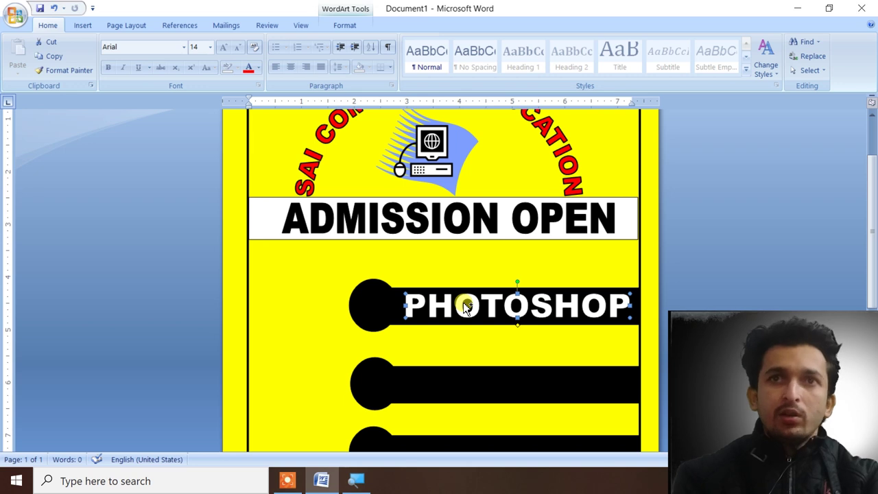
Step: Copy the PHOTOSHOP lettering down onto a lower black bar
drag(465, 305, 469, 391)
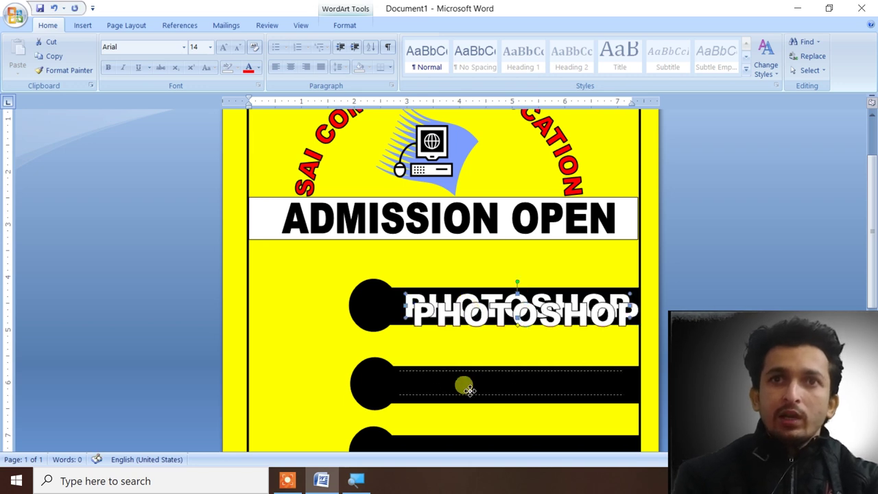
drag(470, 390, 472, 393)
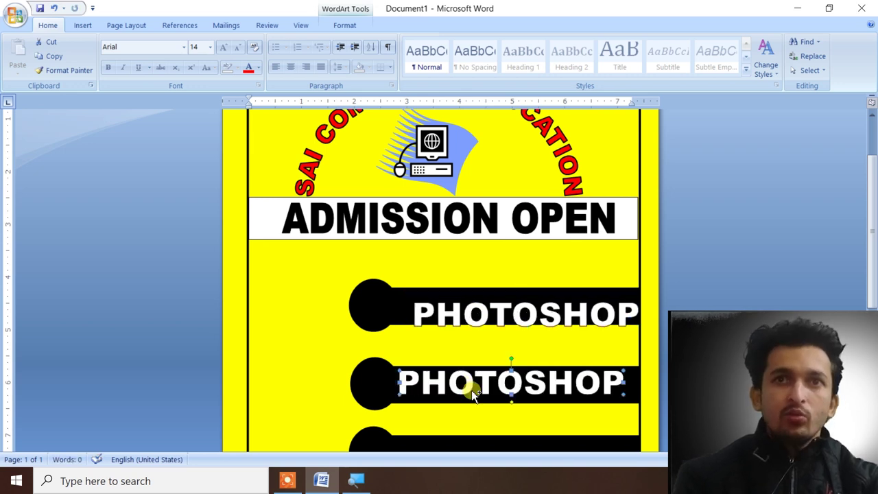
key(ctrl+z)
drag(482, 314, 474, 386)
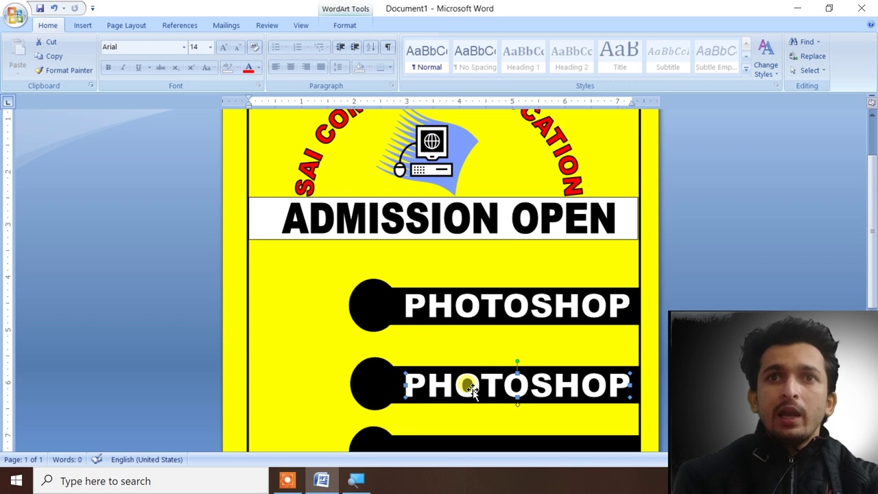
right_click(472, 388)
click(446, 387)
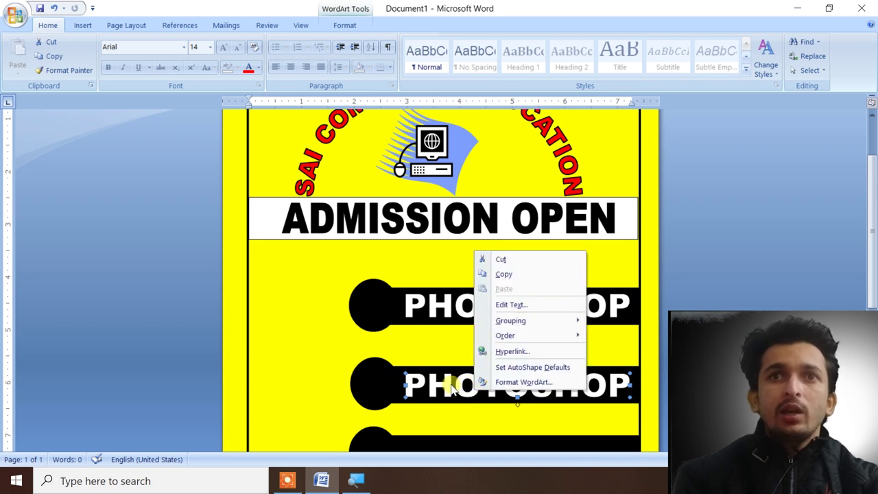
Step: Change the copied label's text to VIDEO EDITING
click(345, 25)
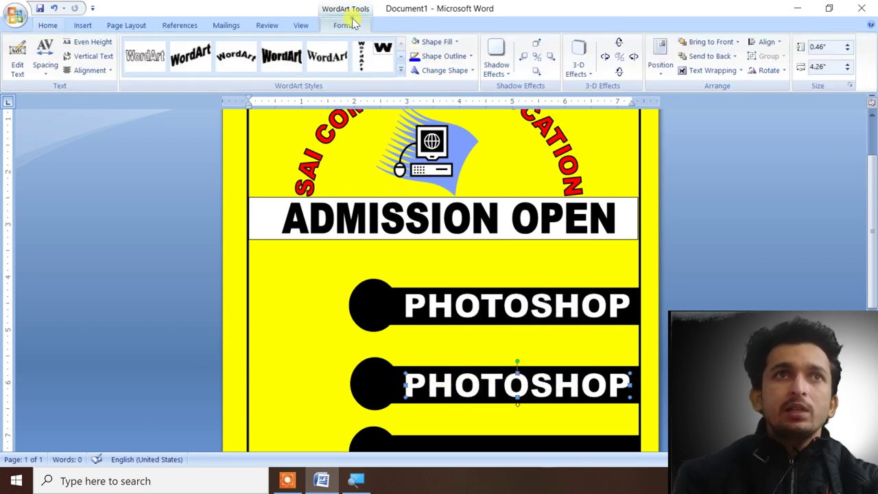
click(17, 61)
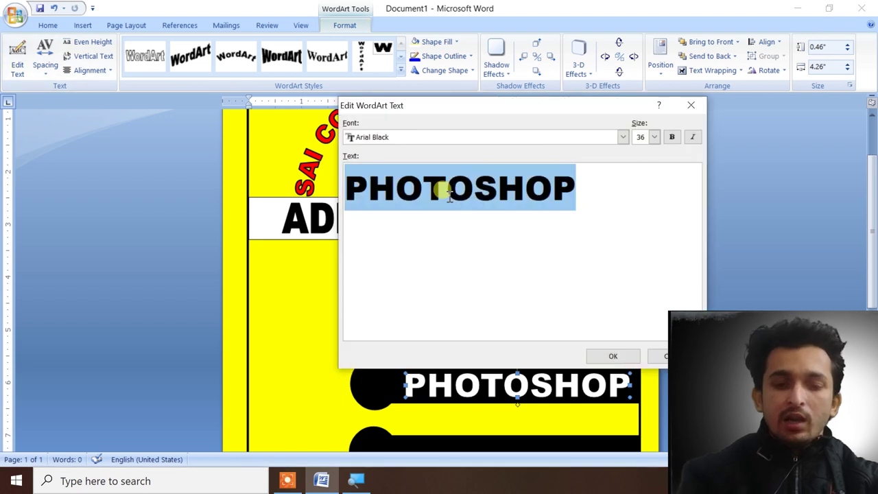
key(Delete)
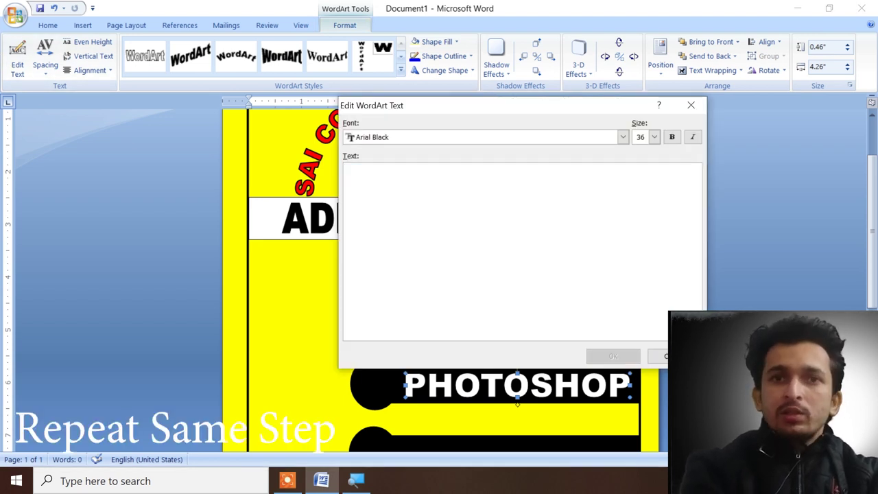
text(AC)
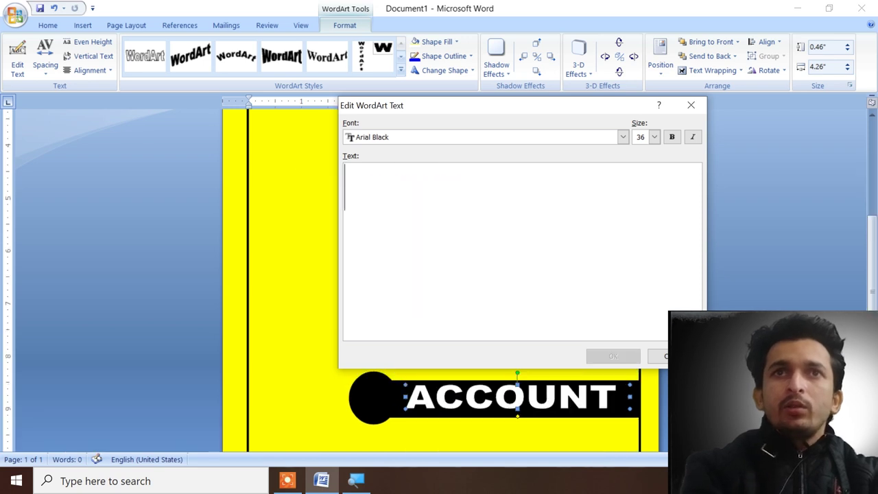
text(VIDEO EDITING)
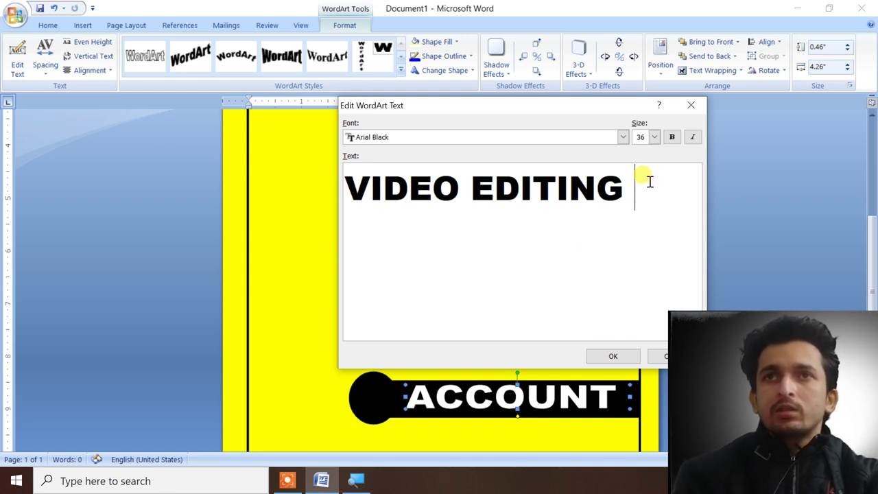
click(628, 358)
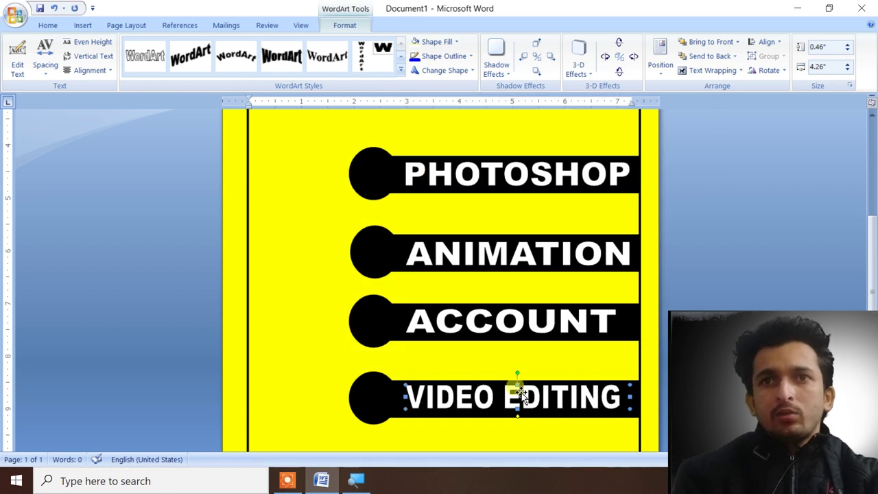
Step: Reposition and stretch the VIDEO EDITING label to fill the fourth bar
drag(405, 409, 405, 402)
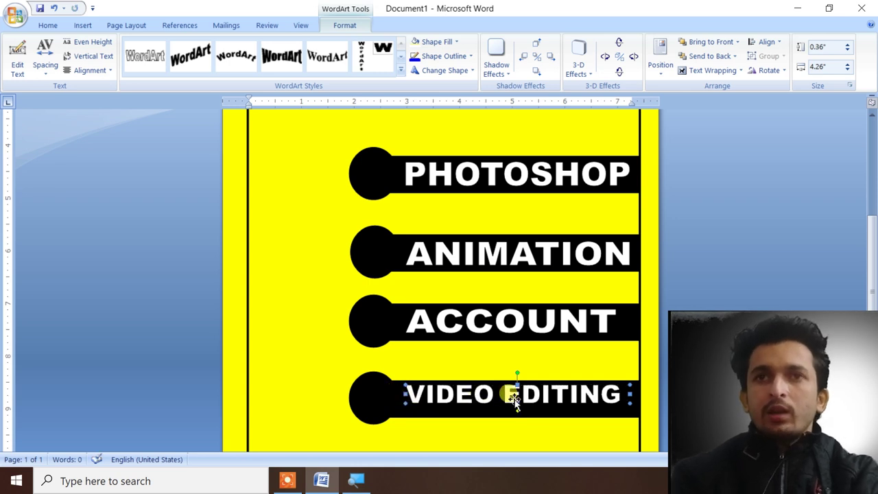
drag(528, 395, 530, 403)
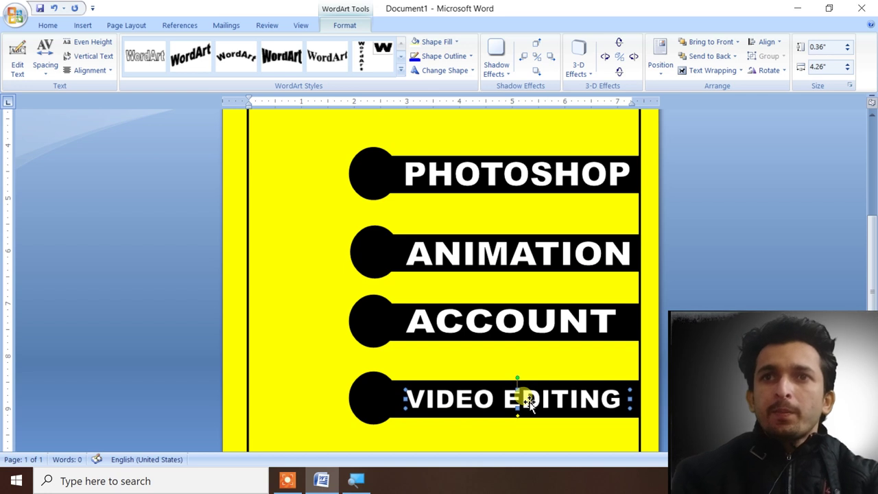
drag(631, 410, 635, 412)
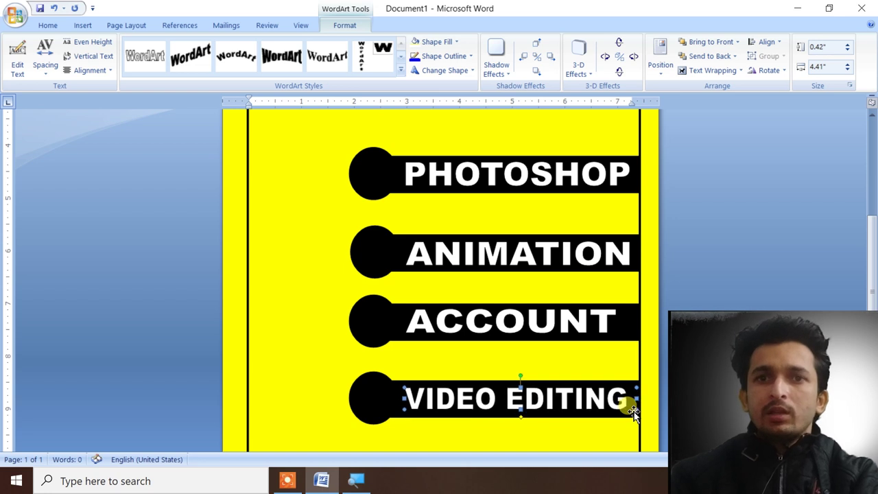
click(574, 423)
scroll(566, 388, down, 3)
scroll(566, 388, down, 2)
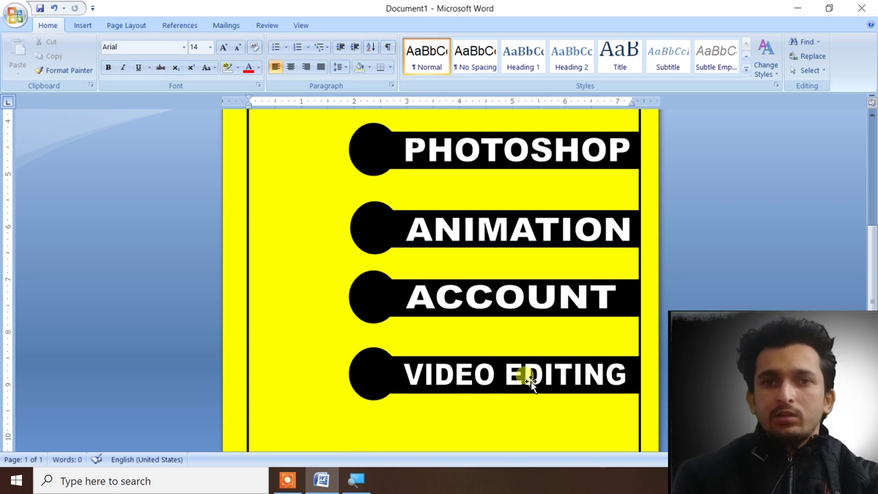
click(525, 378)
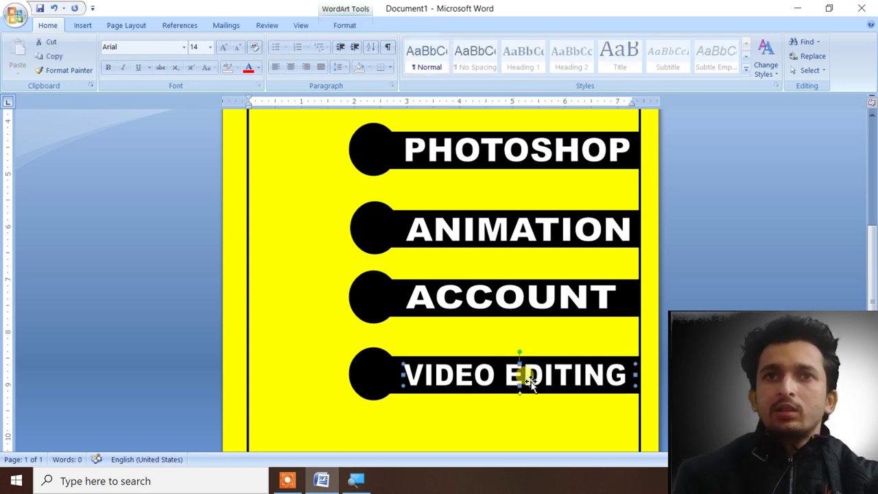
scroll(525, 378, up, 5)
click(374, 359)
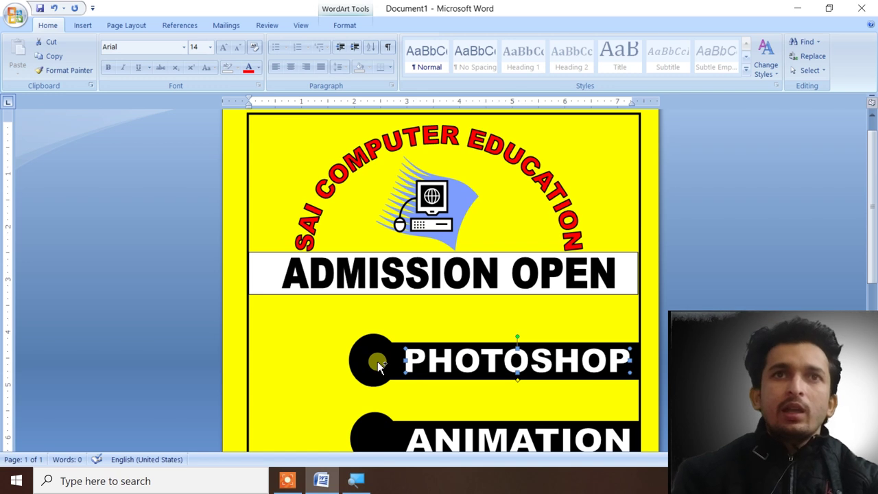
click(327, 345)
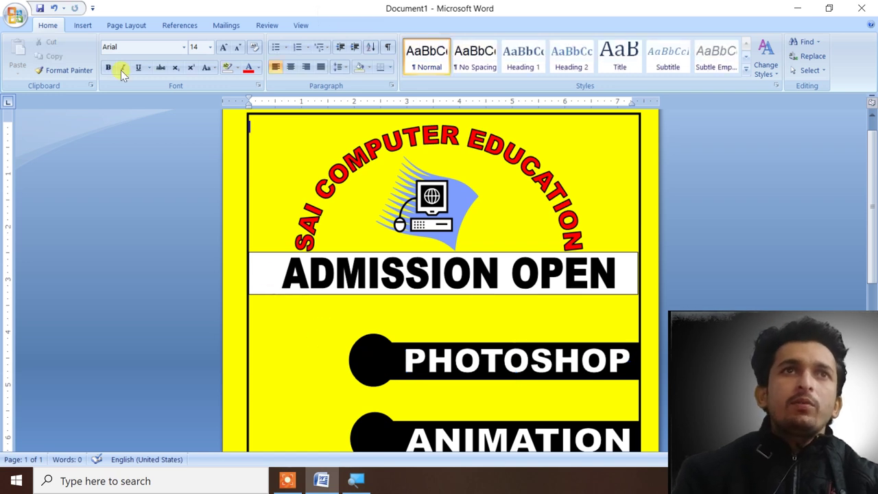
Step: Insert a plain WordArt '1', set it In Front of Text, and drag it into the first circle
click(68, 24)
click(561, 63)
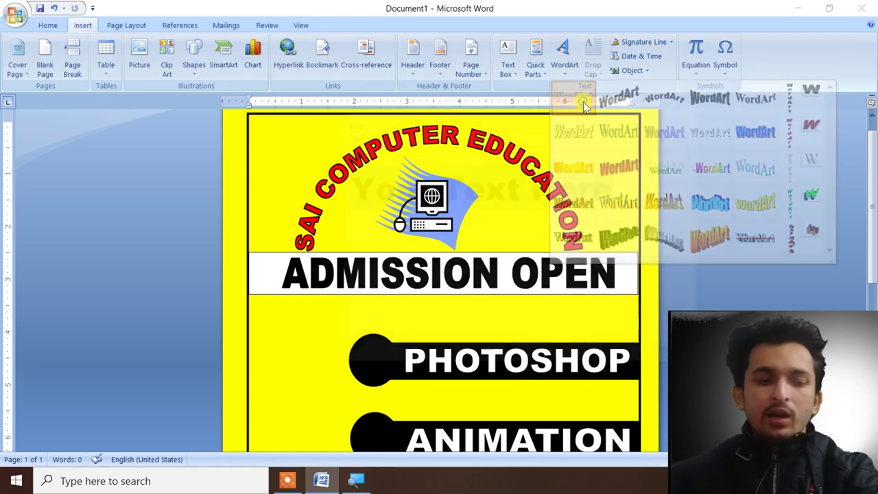
click(583, 101)
key(BackSpace)
text(1)
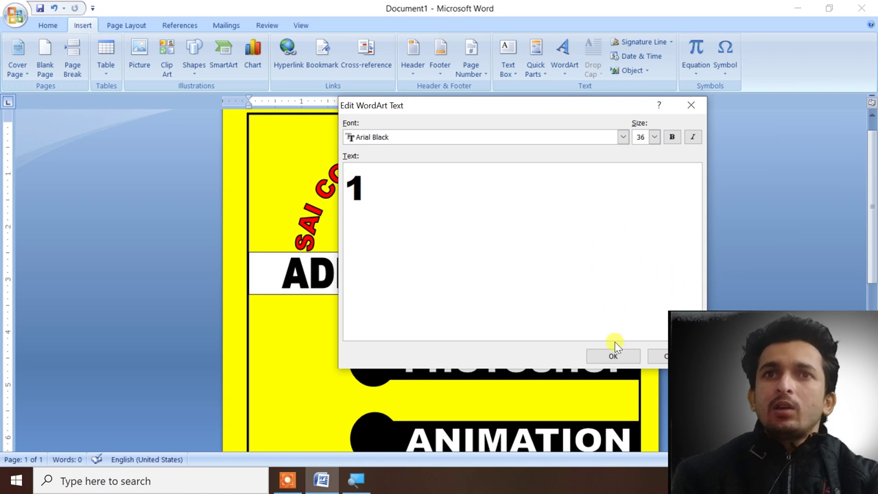
click(613, 356)
click(699, 70)
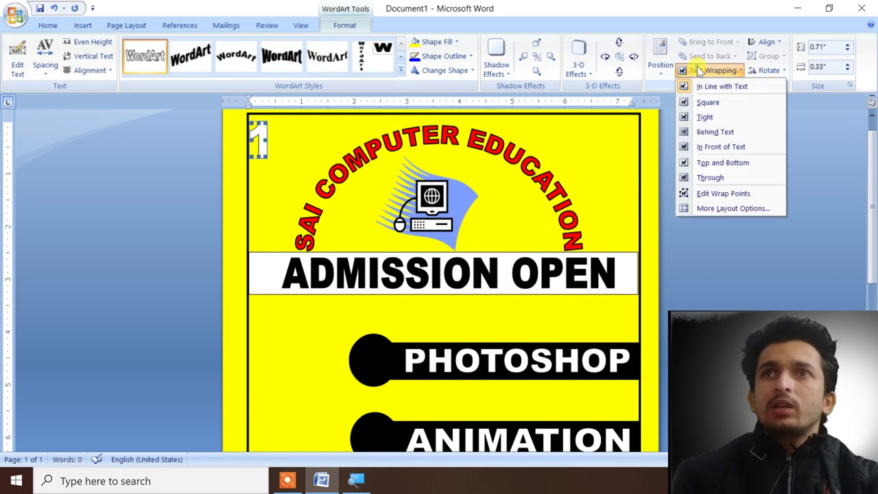
click(720, 146)
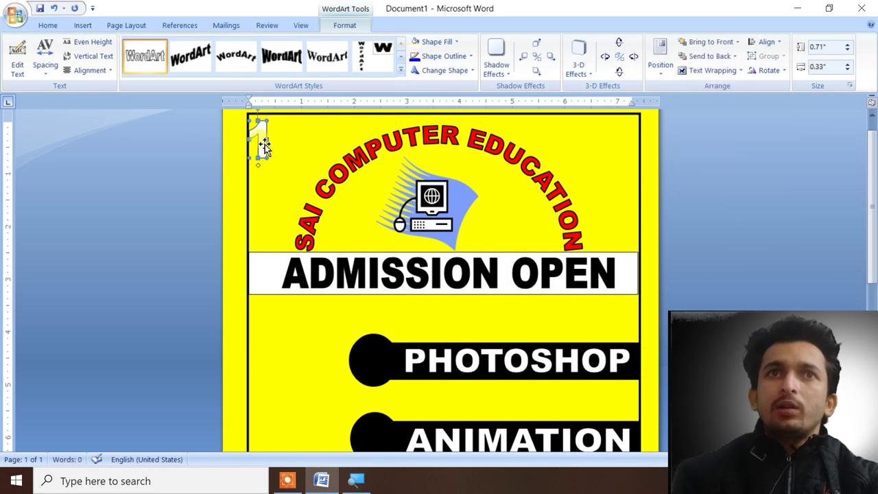
drag(379, 389, 377, 370)
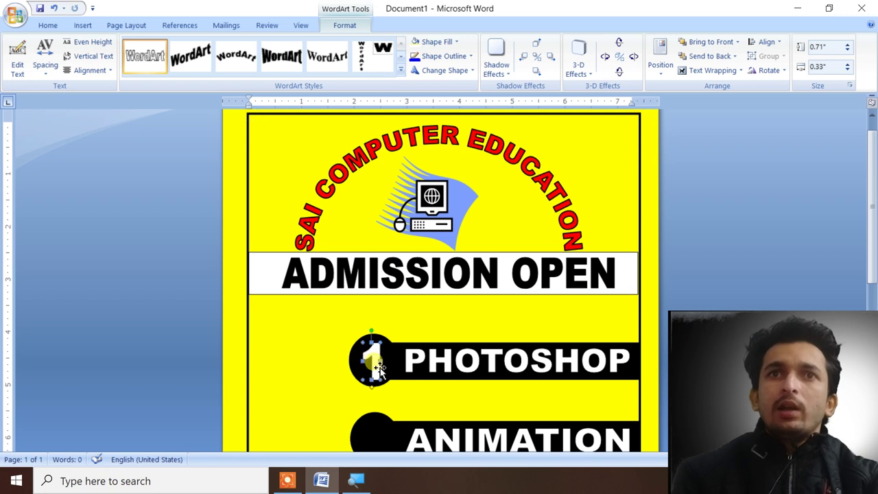
scroll(381, 366, down, 2)
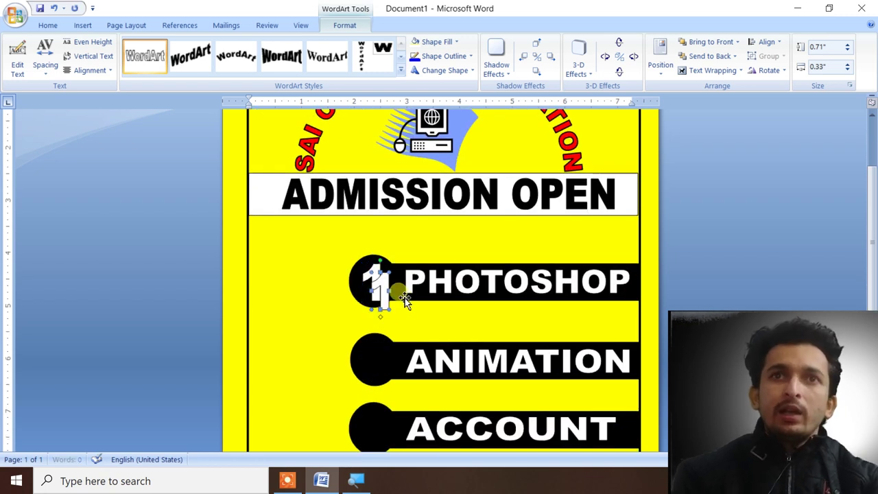
Step: Copy the numeral into the ANIMATION circle and change its text to 2
drag(376, 287, 372, 360)
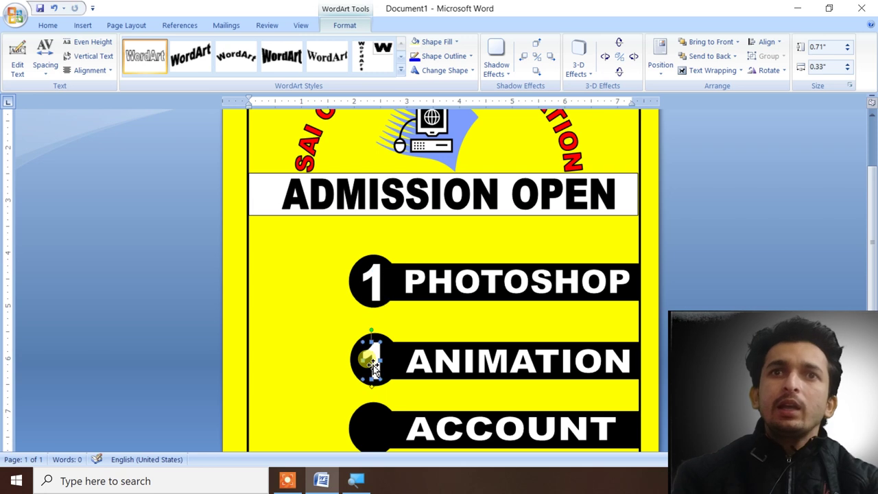
right_click(375, 362)
key(BackSpace)
text(2)
click(614, 351)
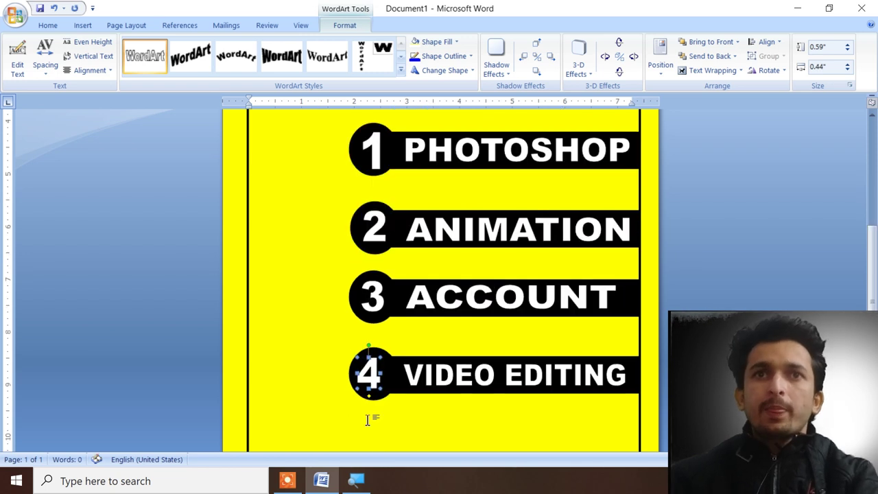
scroll(411, 407, down, 4)
scroll(386, 366, down, 4)
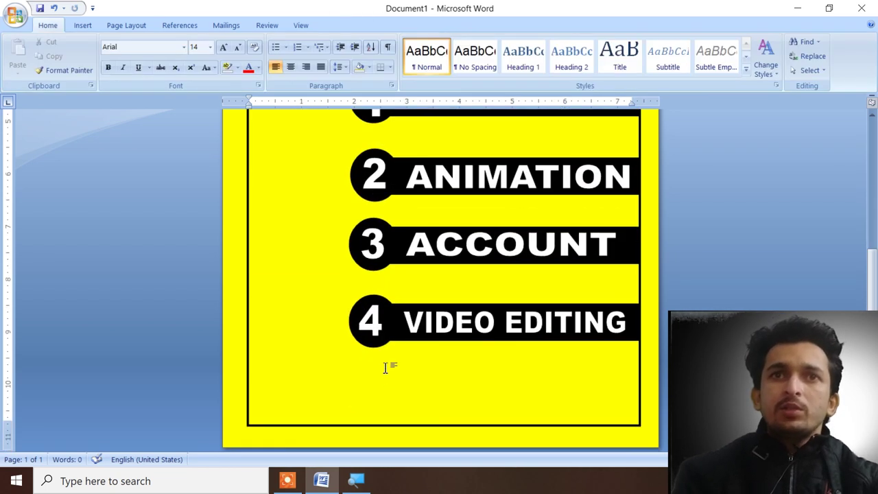
Step: Select the numerals 4, 3 and 1 together for recolouring
click(371, 324)
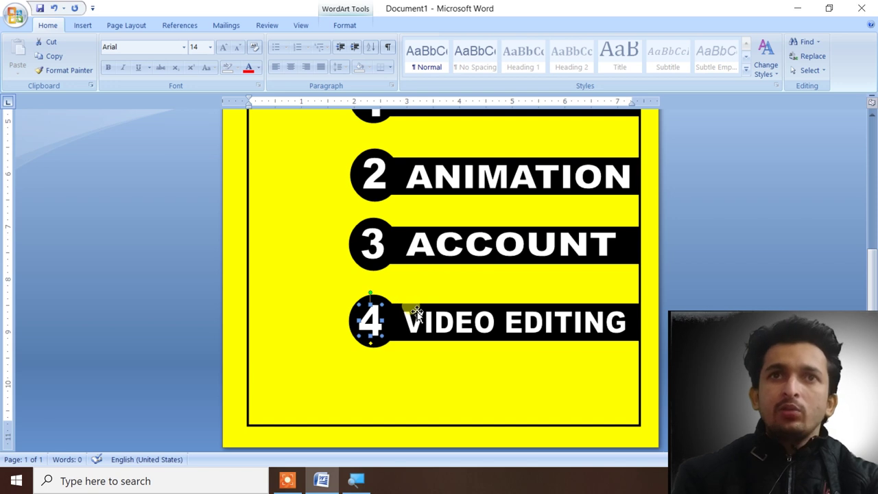
click(349, 26)
click(429, 42)
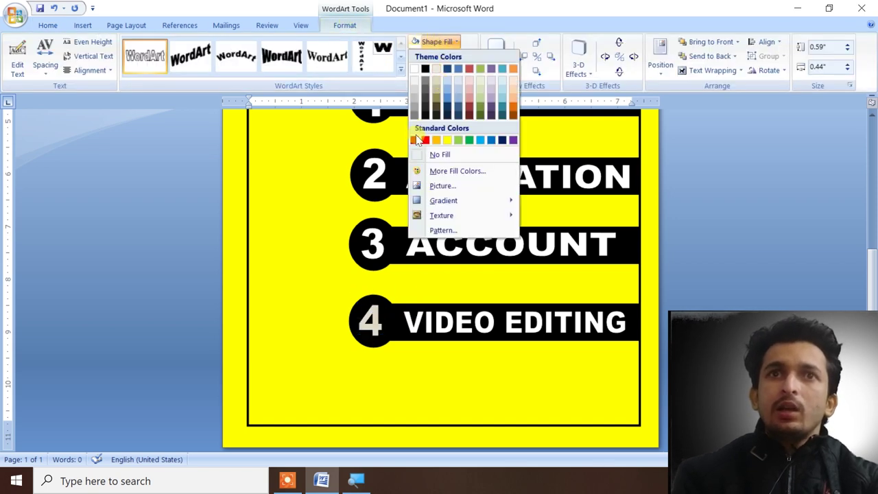
click(384, 279)
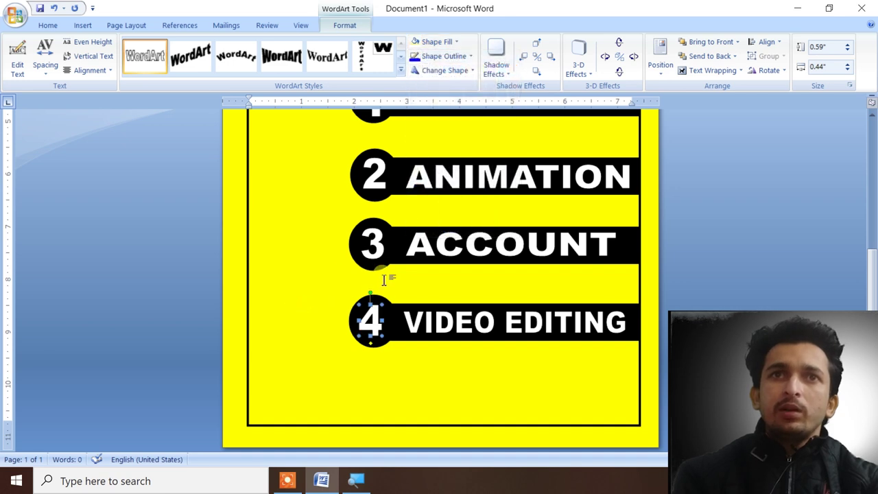
shift+click(375, 247)
scroll(377, 249, up, 2)
scroll(378, 254, up, 1)
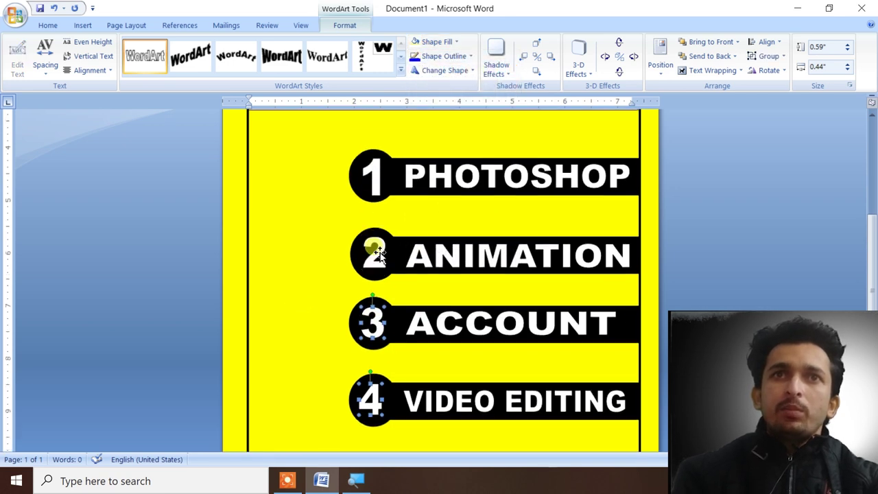
shift+click(376, 177)
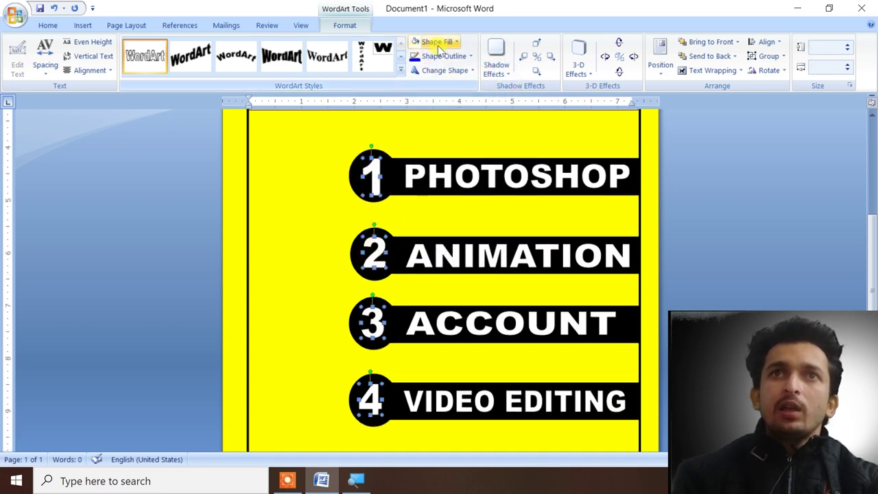
Step: Fill all four selected numerals yellow, replacing a brief red fill
click(431, 42)
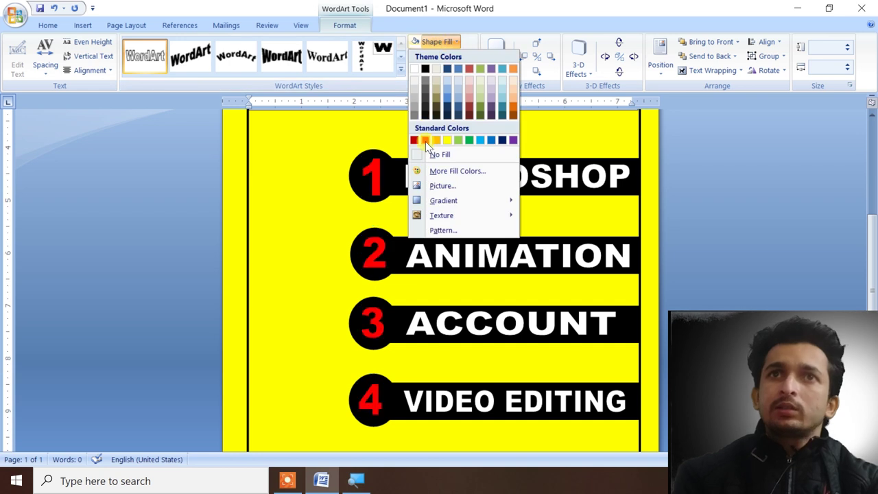
click(425, 141)
click(432, 42)
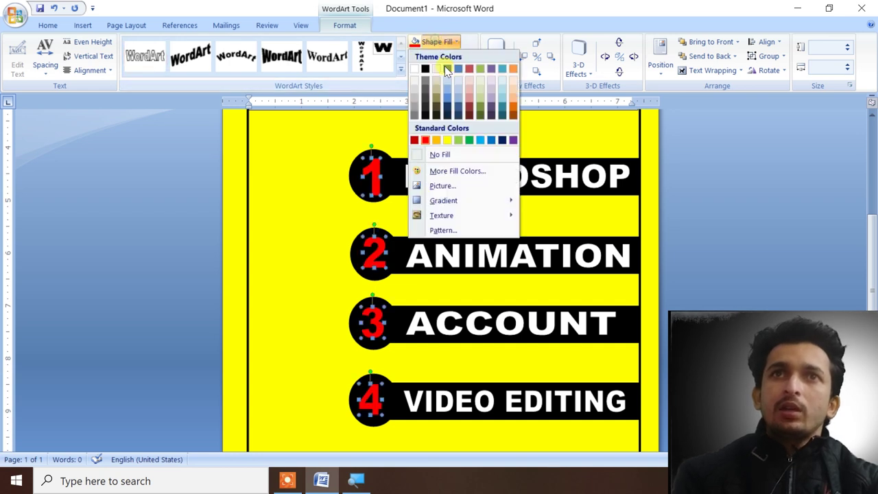
click(448, 142)
click(299, 248)
scroll(316, 257, down, 3)
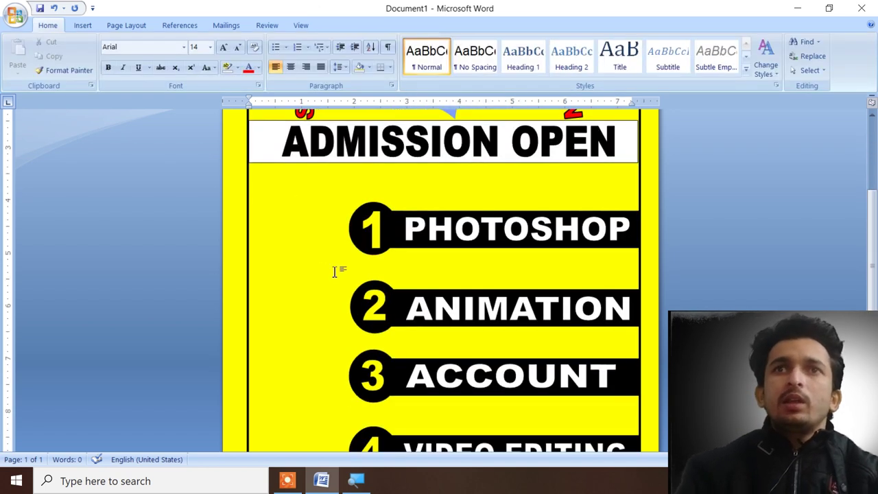
scroll(330, 275, down, 3)
scroll(355, 341, up, 1)
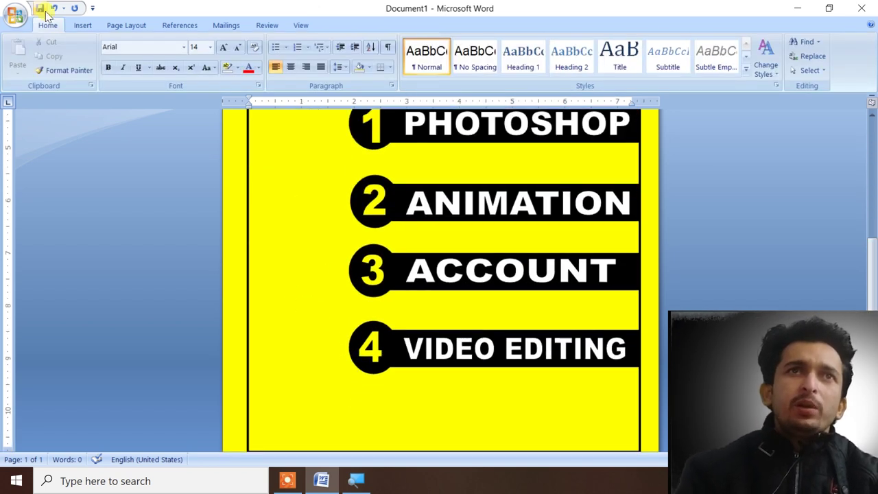
Step: Draw a rectangle across the page bottom inside the border and fill it light blue
click(81, 26)
click(192, 60)
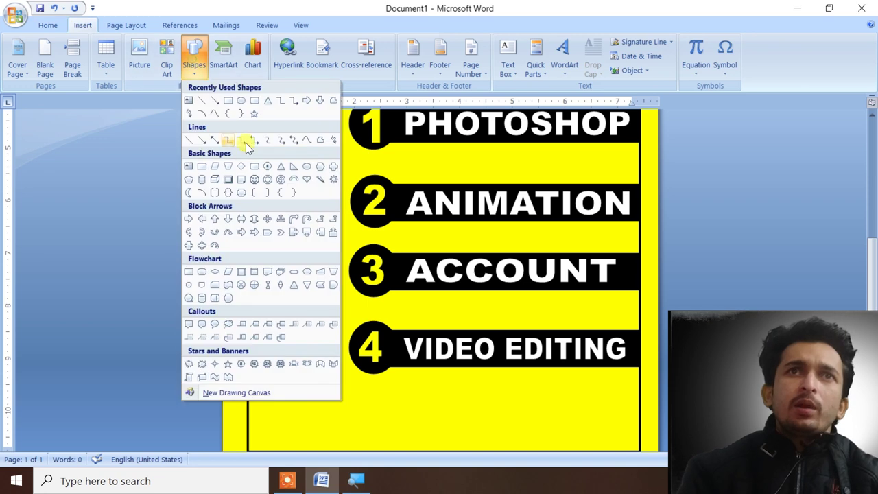
click(227, 101)
scroll(318, 325, down, 1)
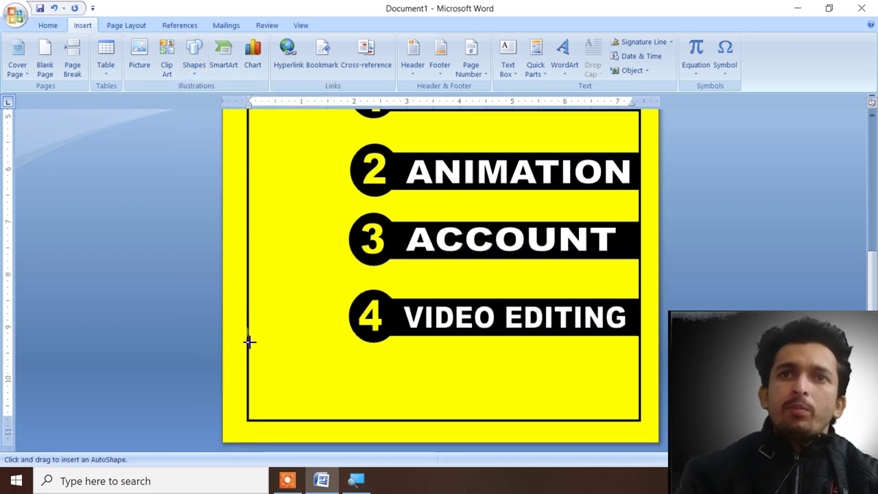
drag(249, 341, 637, 418)
click(425, 42)
click(470, 140)
click(313, 177)
Step: Duplicate the VIDEO EDITING lettering down into the blue band
scroll(461, 309, down, 3)
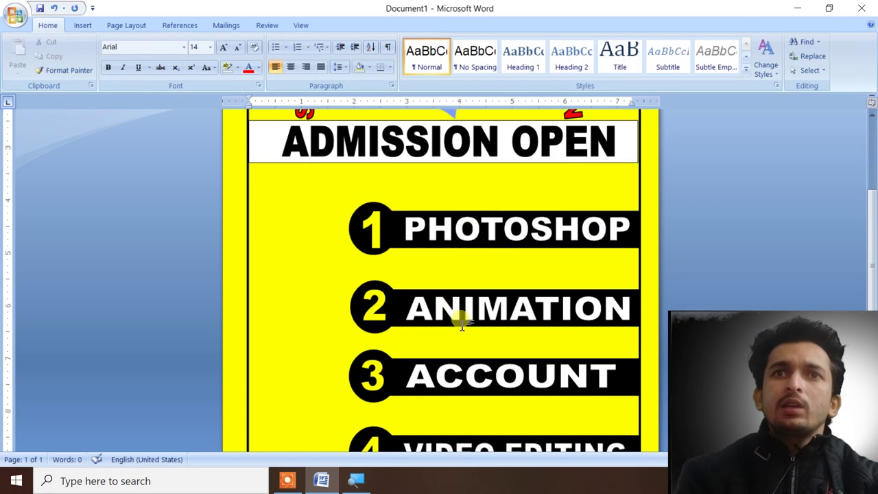
scroll(461, 309, down, 3)
click(463, 319)
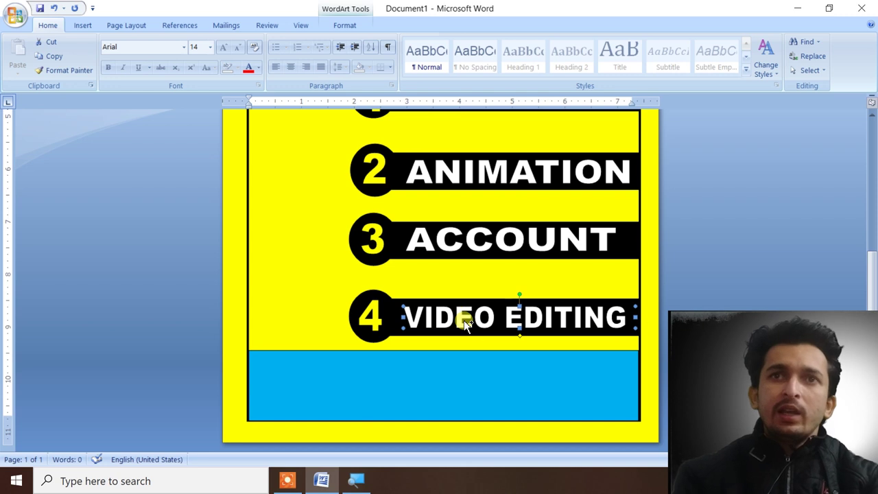
drag(464, 324, 322, 370)
right_click(323, 371)
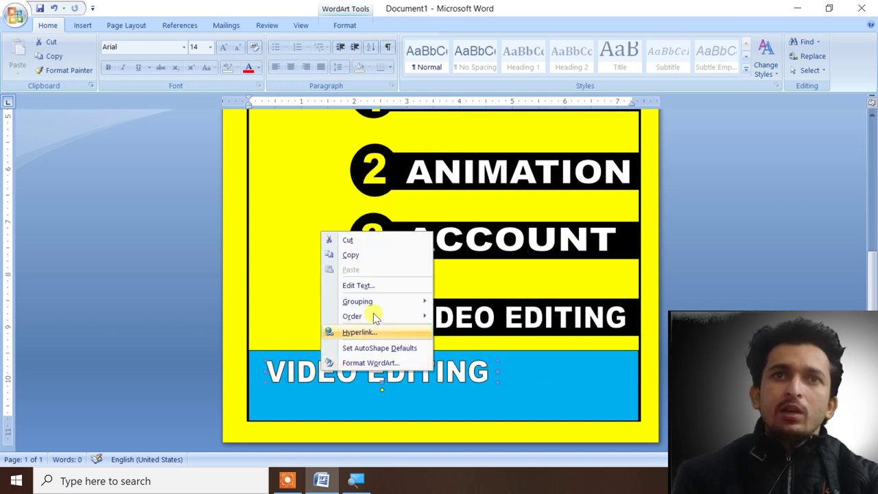
Step: Reword the copy to 'NEAR HIRANAGAR STADIUM', stretch it across the band, and colour it red
click(371, 285)
key(Delete)
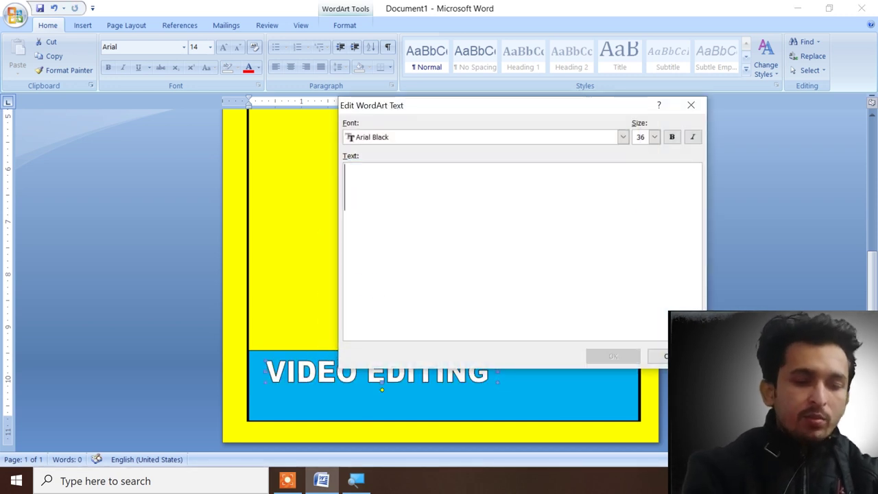
text(NE)
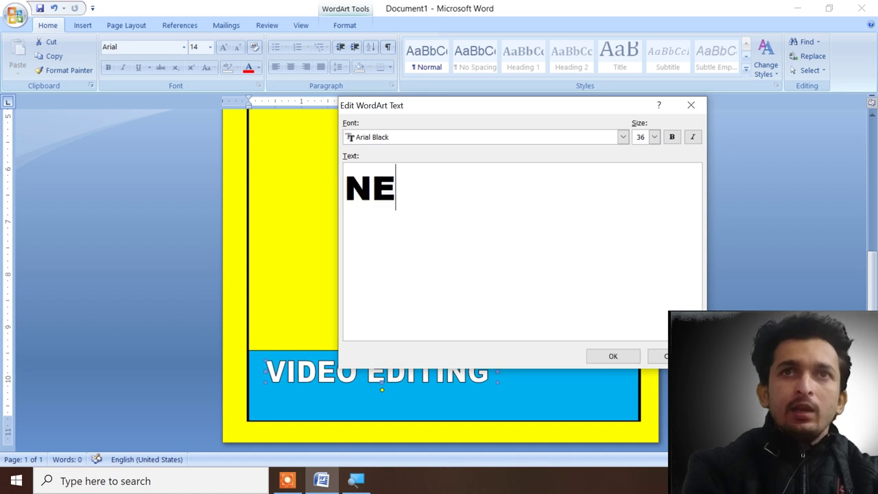
text(AR HI)
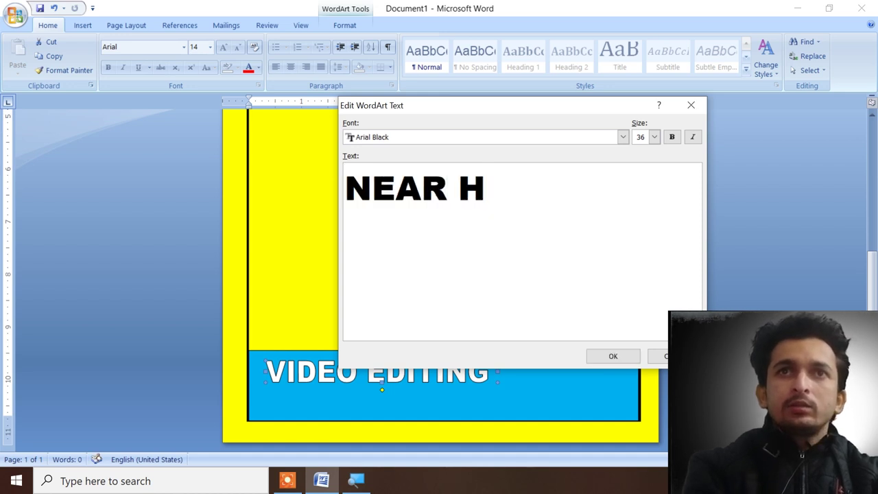
text(RANAGAR)
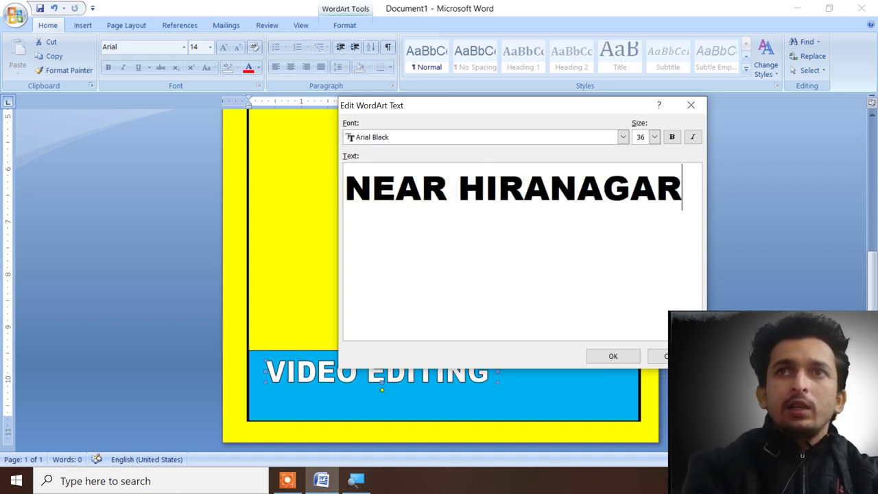
text( STADIUM)
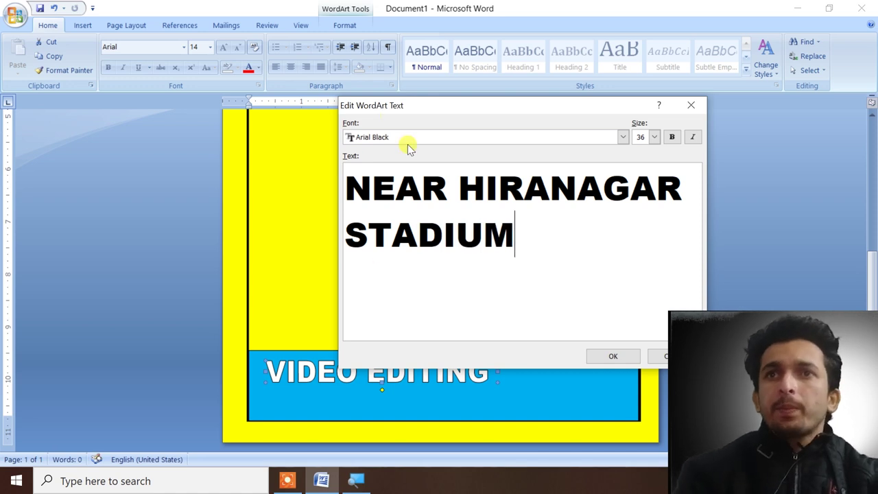
click(606, 355)
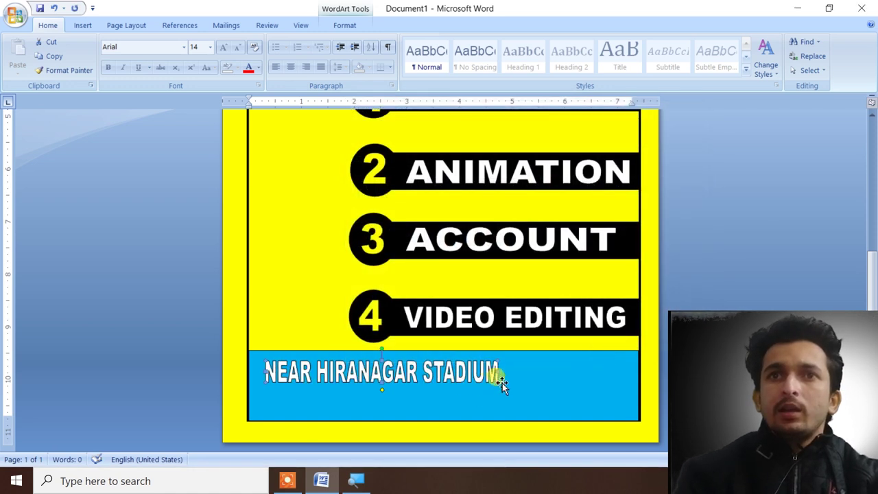
drag(570, 371, 629, 381)
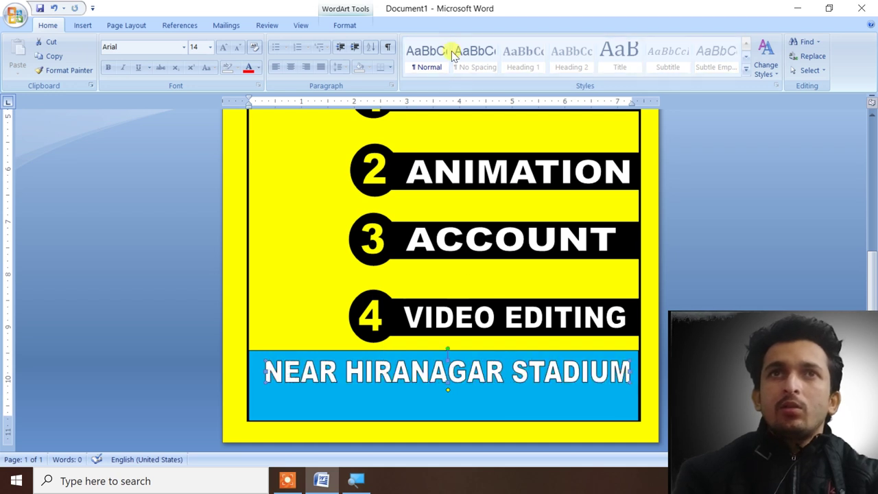
click(357, 27)
click(447, 41)
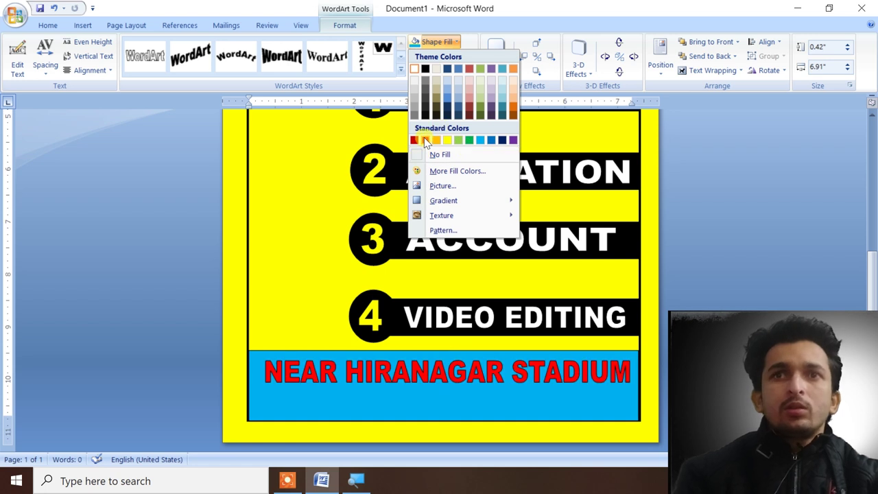
click(425, 141)
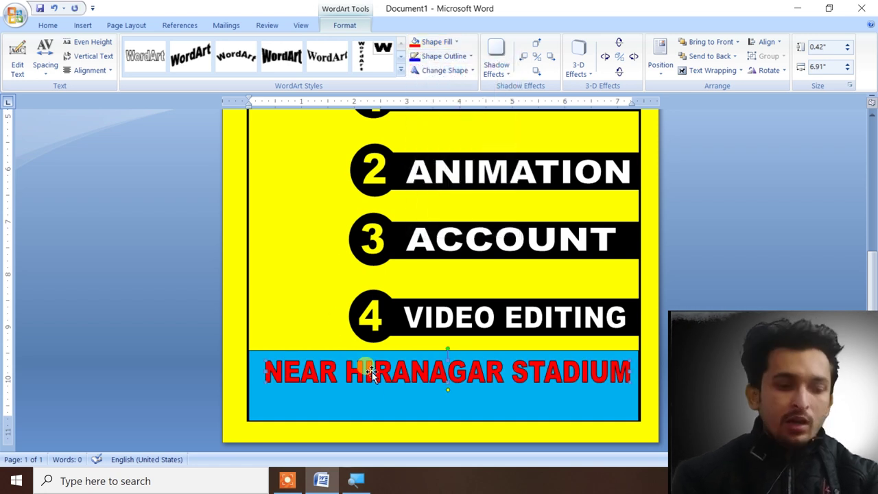
Step: Copy the address text below and begin rewording it as the phone-number line
drag(371, 369, 382, 403)
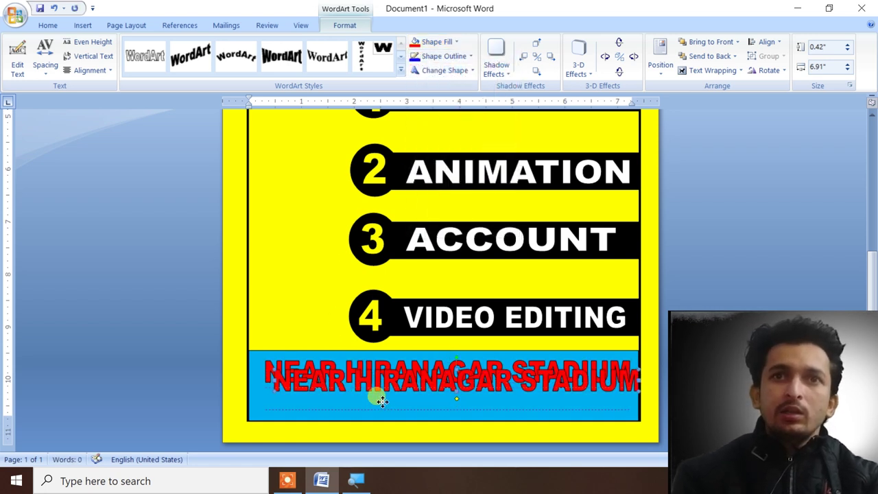
right_click(383, 405)
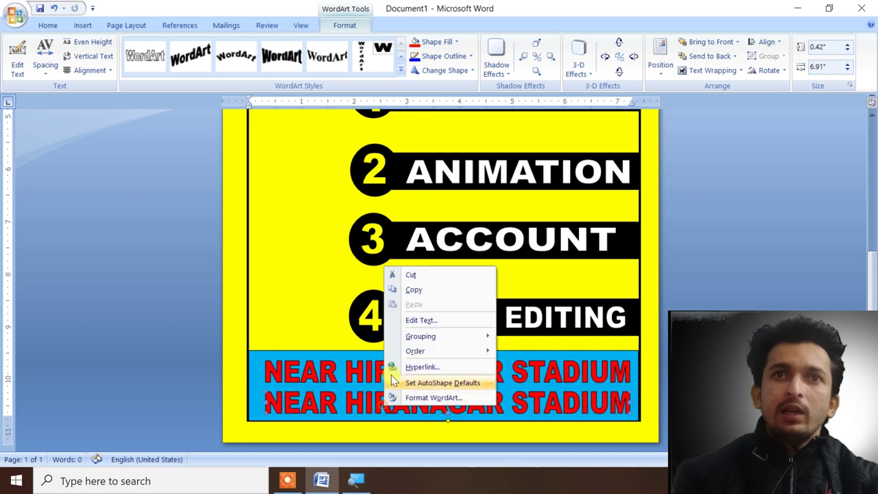
click(421, 319)
key(BackSpace)
text(70)
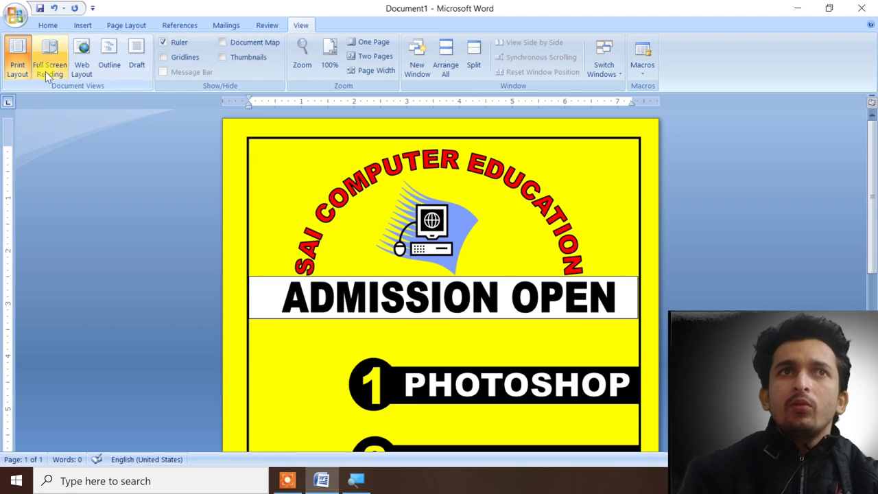
Step: View the poster in Full Screen Reading and search Windows for 'SNI'
click(46, 71)
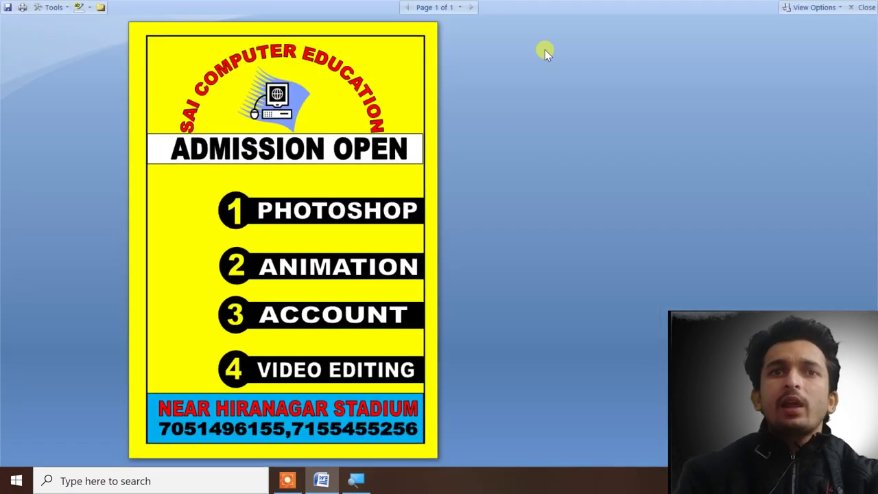
click(166, 480)
text(SNI)
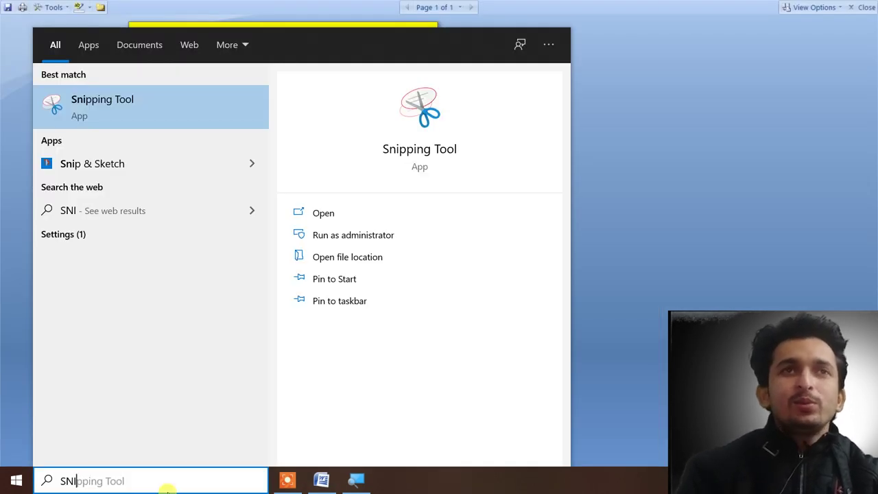
Step: Launch Snipping Tool and capture the whole poster corner to corner, redoing the first selection
click(91, 108)
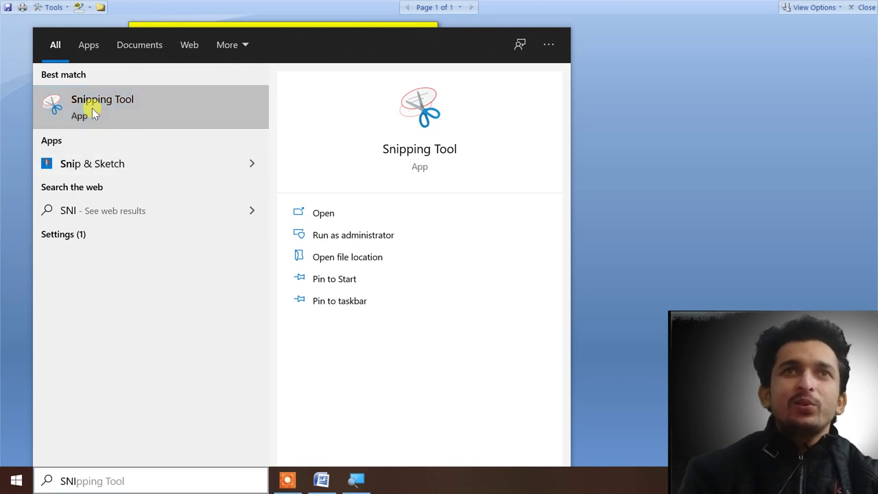
click(502, 80)
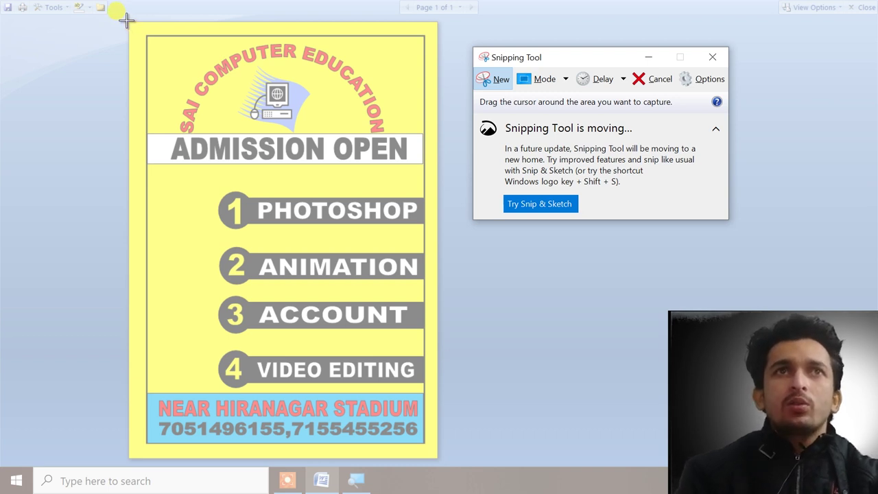
mouse_move(127, 20)
mouse_down()
mouse_move(336, 263)
mouse_move(439, 462)
mouse_up()
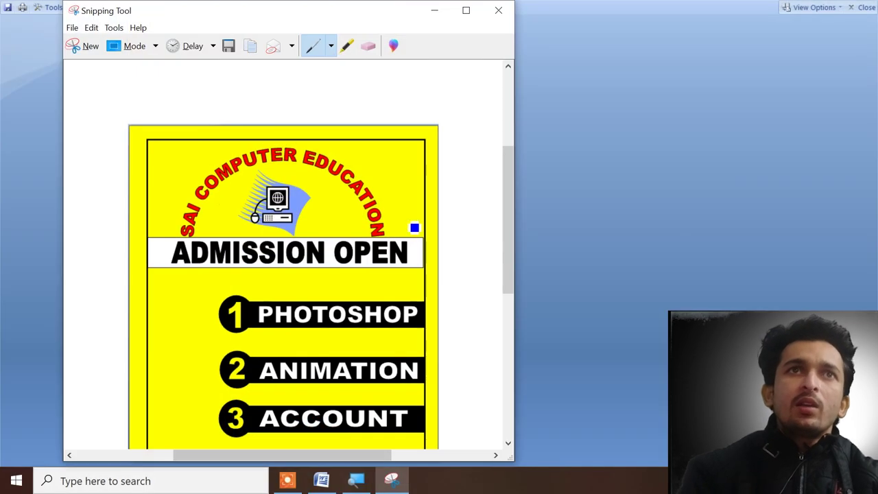
click(81, 48)
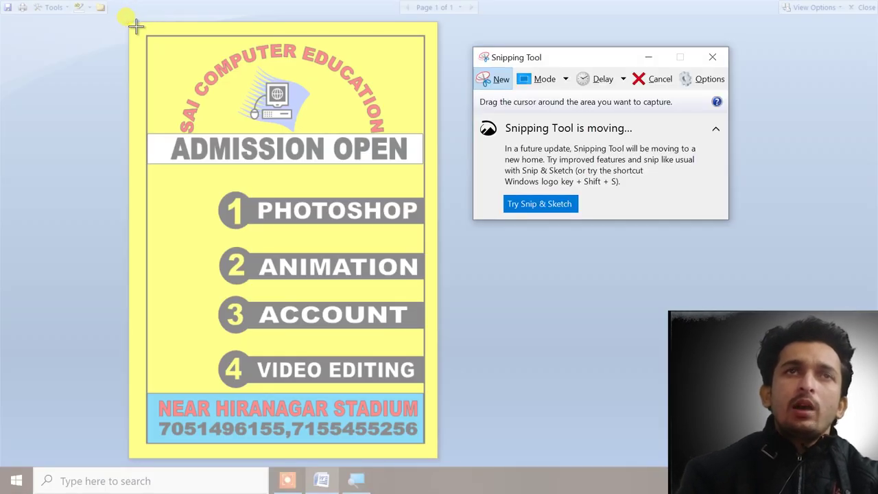
drag(133, 25, 434, 451)
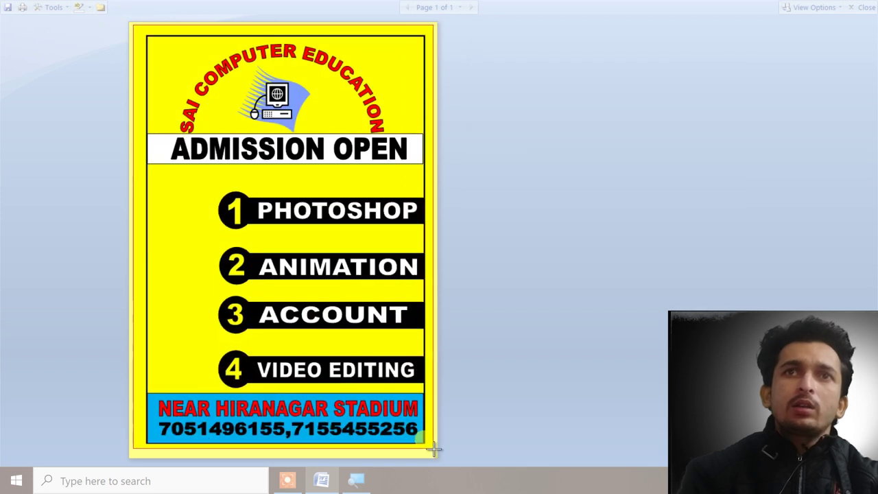
drag(433, 451, 434, 452)
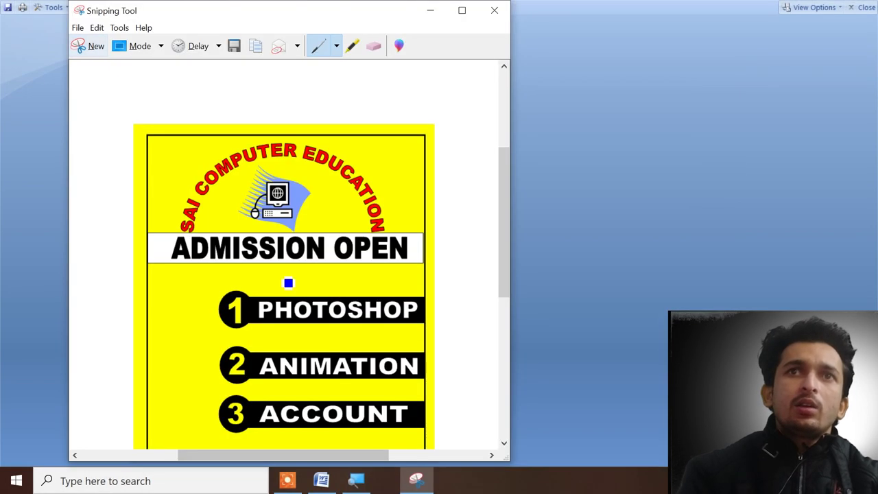
Step: Save the capture as Capture.PNG over the old file, close Snipping Tool, and minimize Word
click(77, 27)
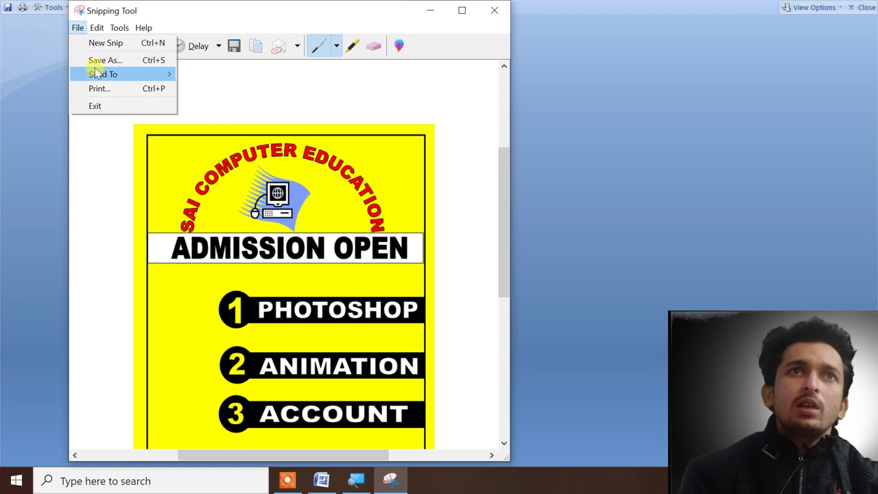
click(95, 61)
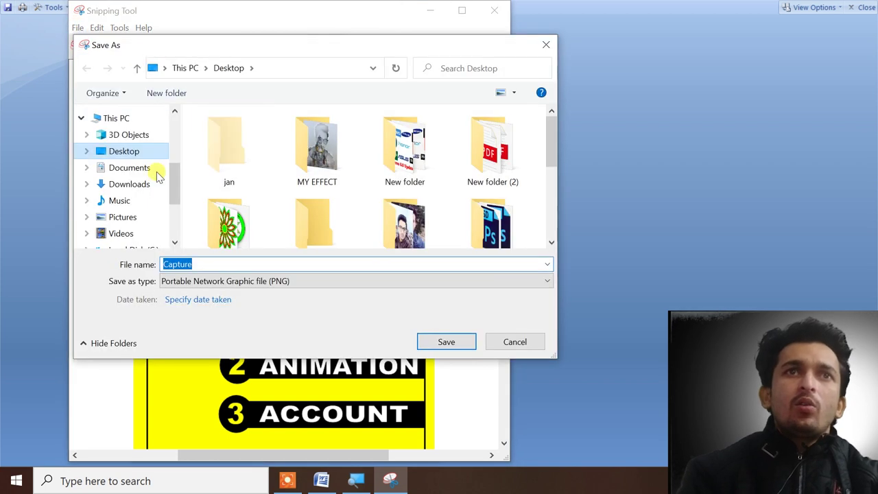
click(465, 341)
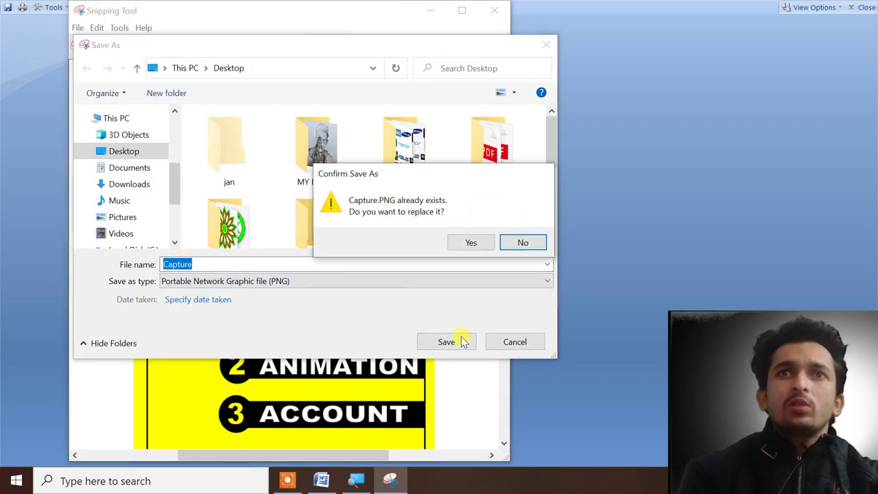
click(471, 242)
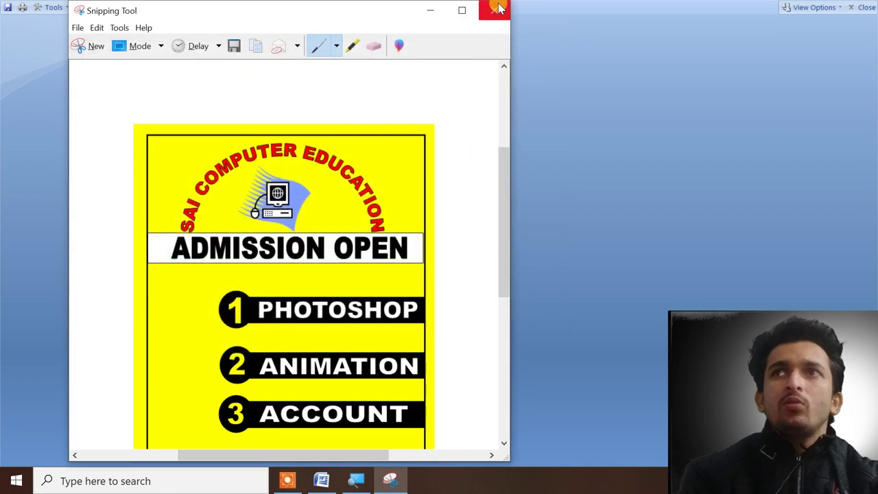
click(494, 9)
click(866, 7)
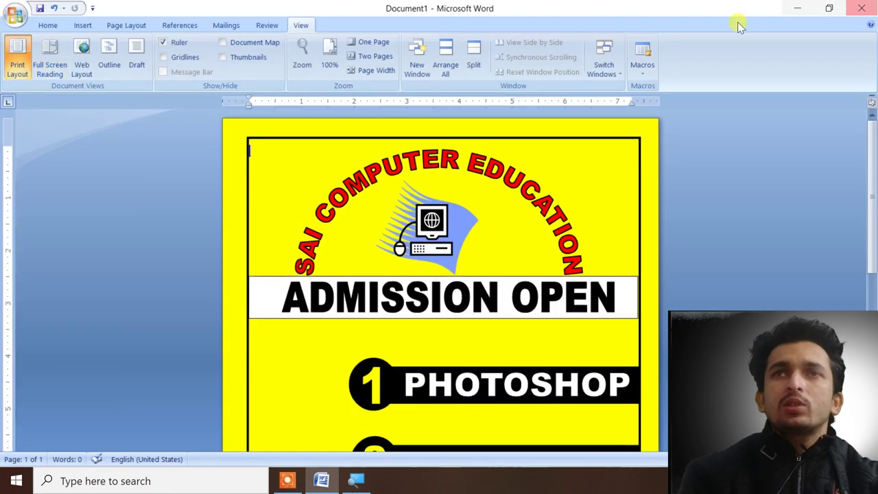
click(800, 7)
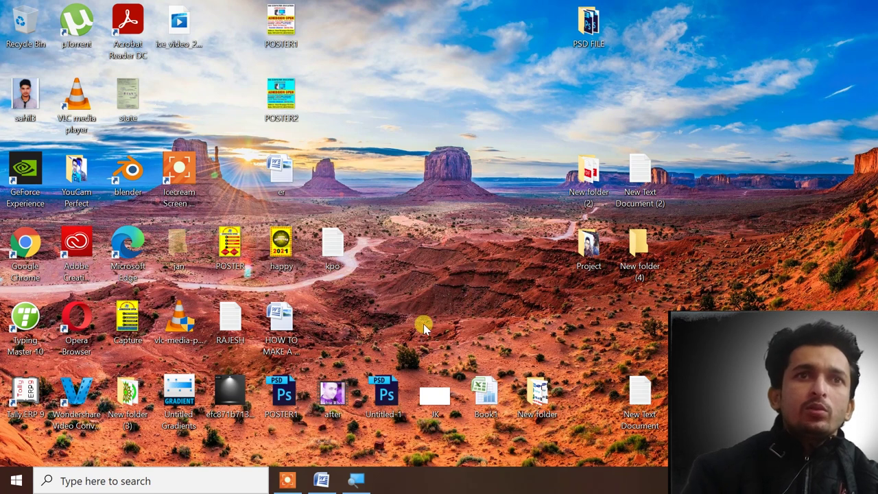
double_click(146, 323)
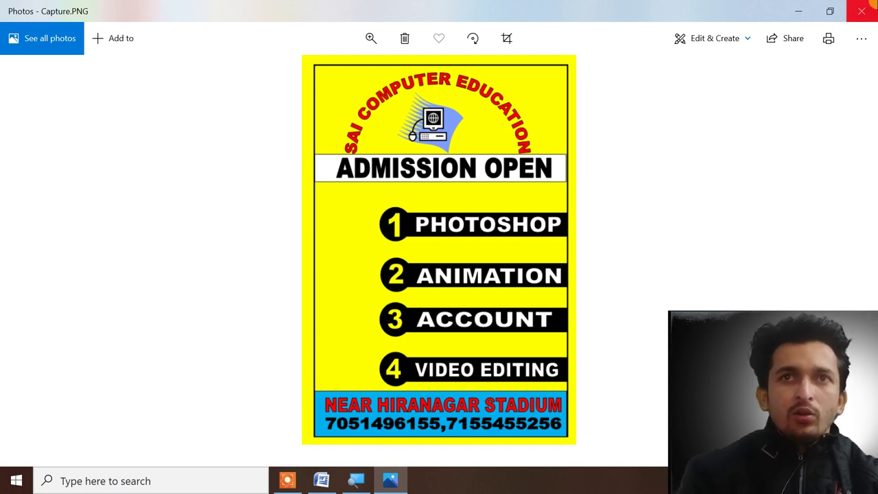
click(863, 8)
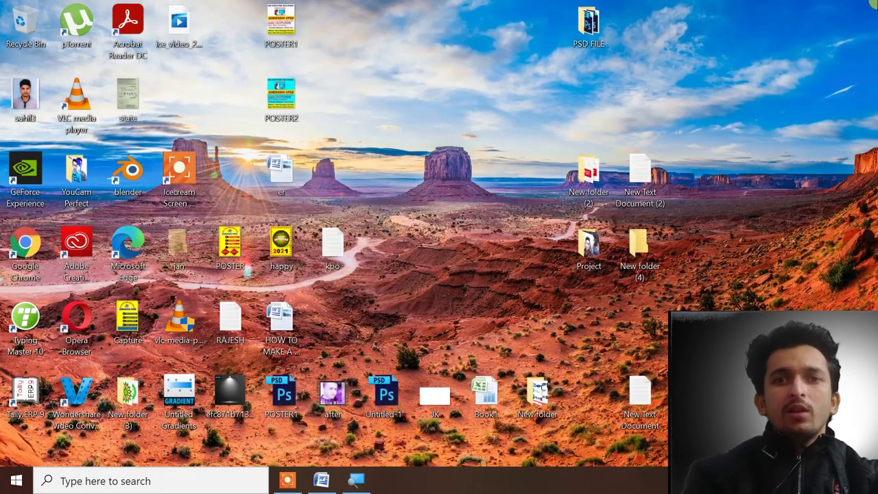